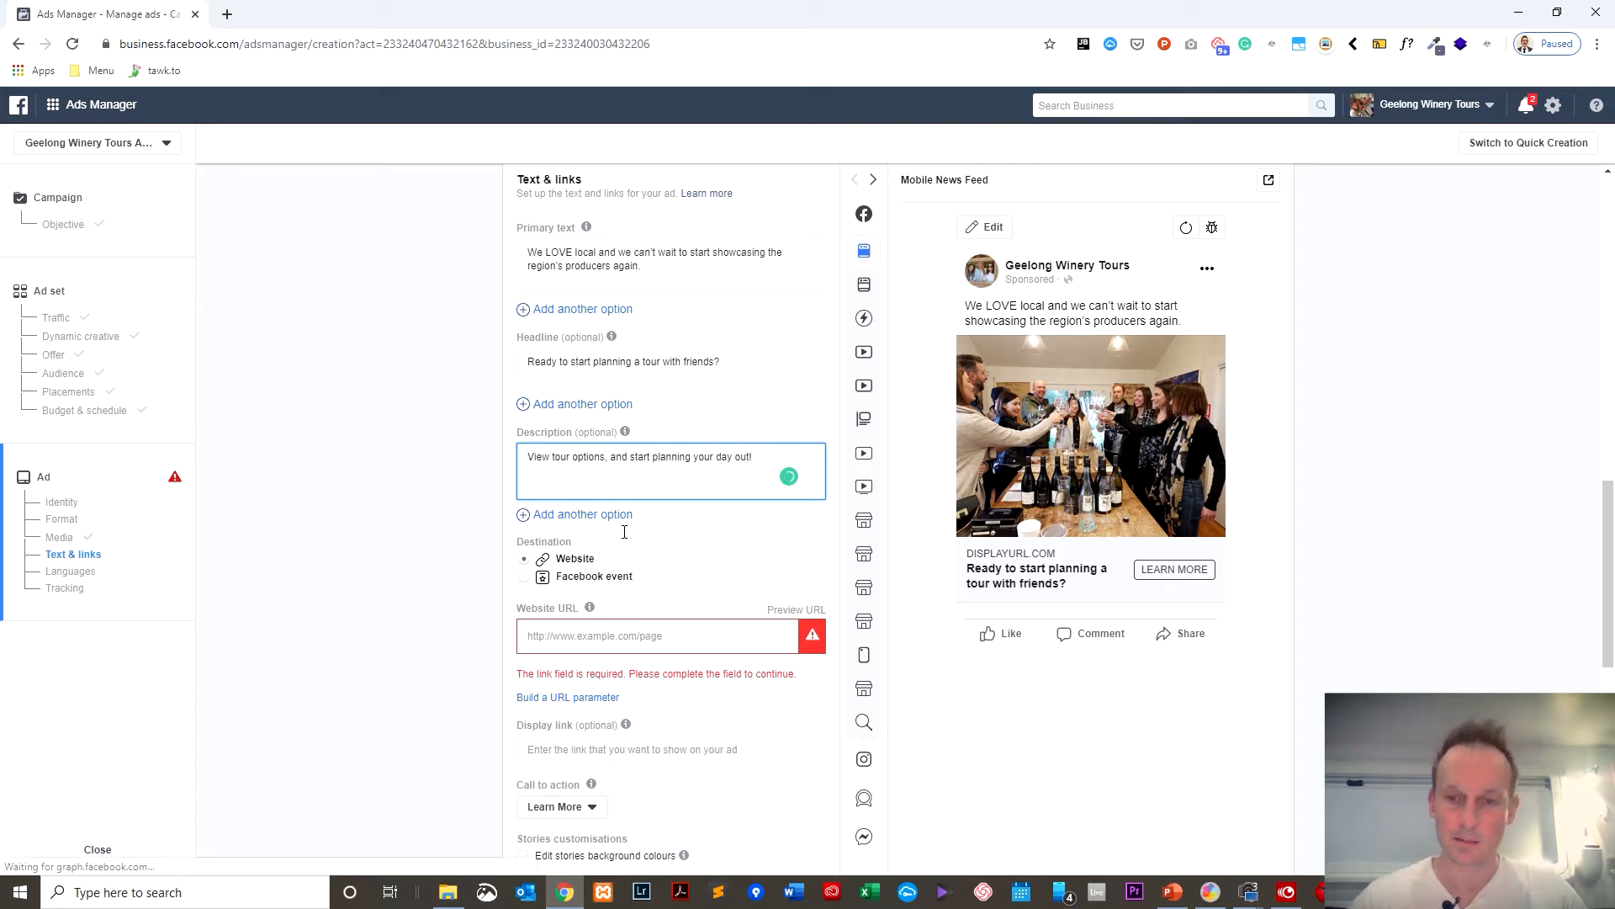
- Preview the ad in the Desktop News Feed placement, and return the preview to Mobile News Feed
left_click(343, 570)
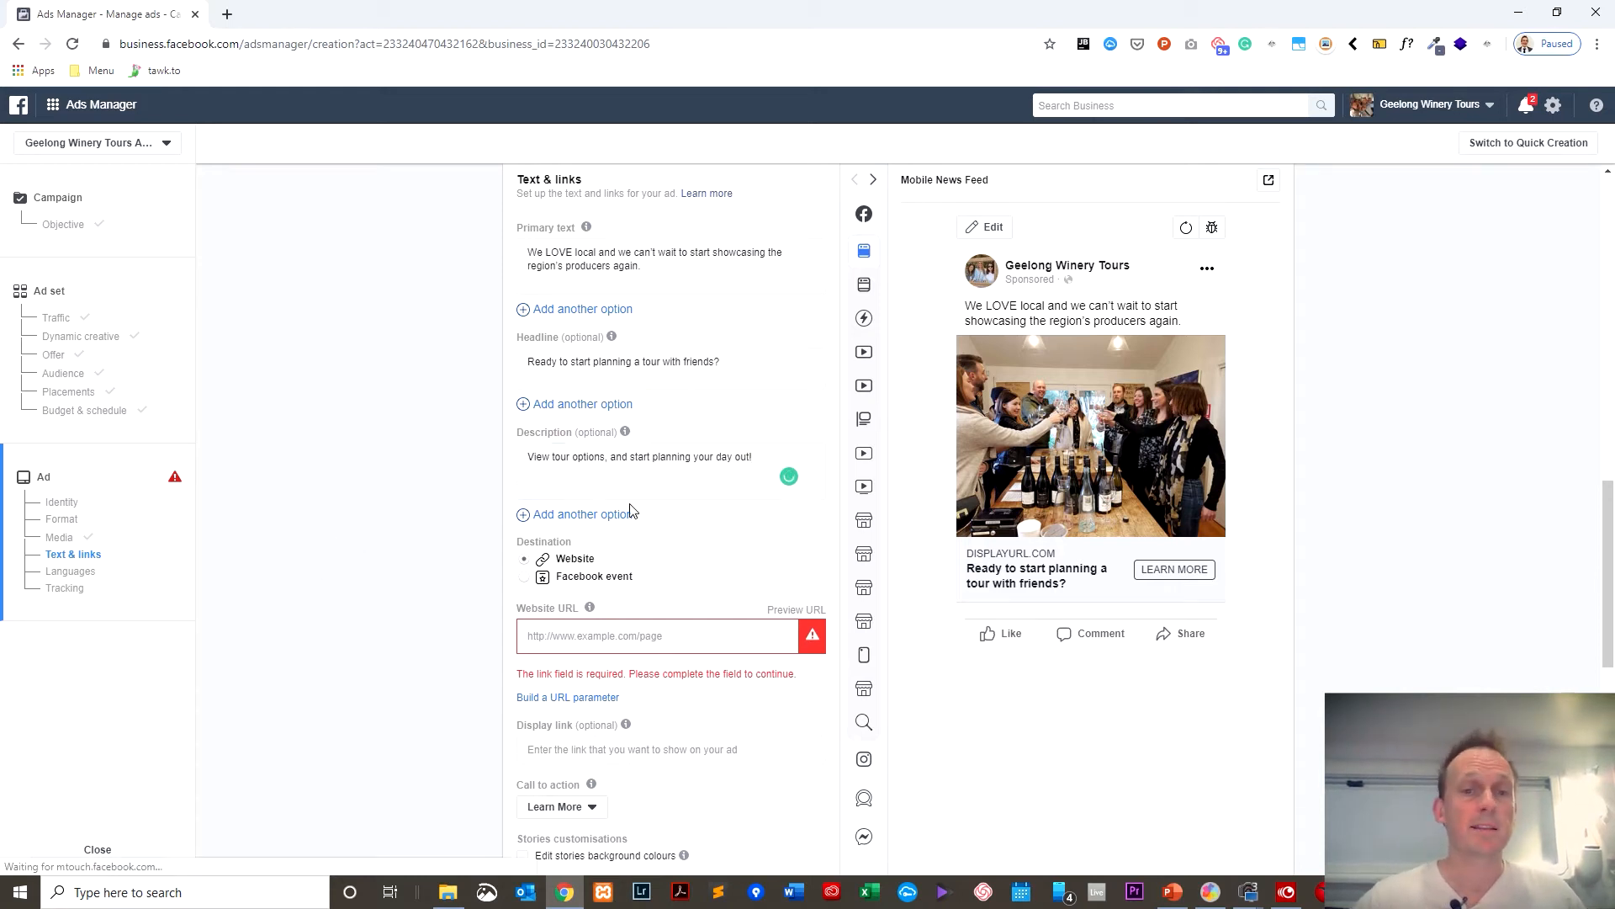
mouse_move(876, 245)
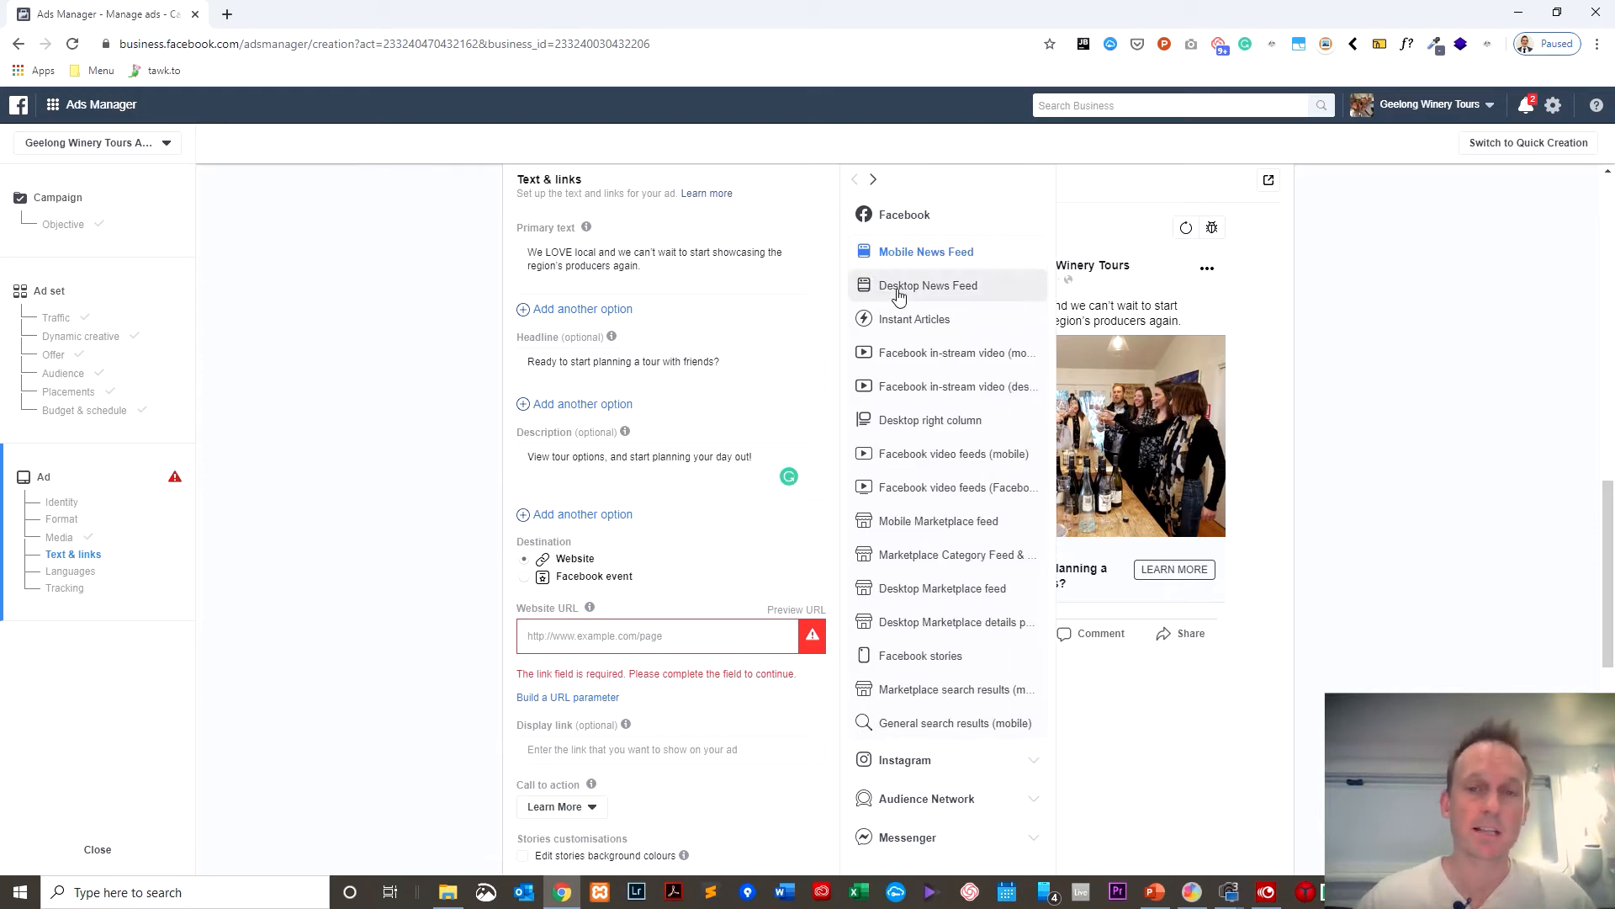
left_click(898, 290)
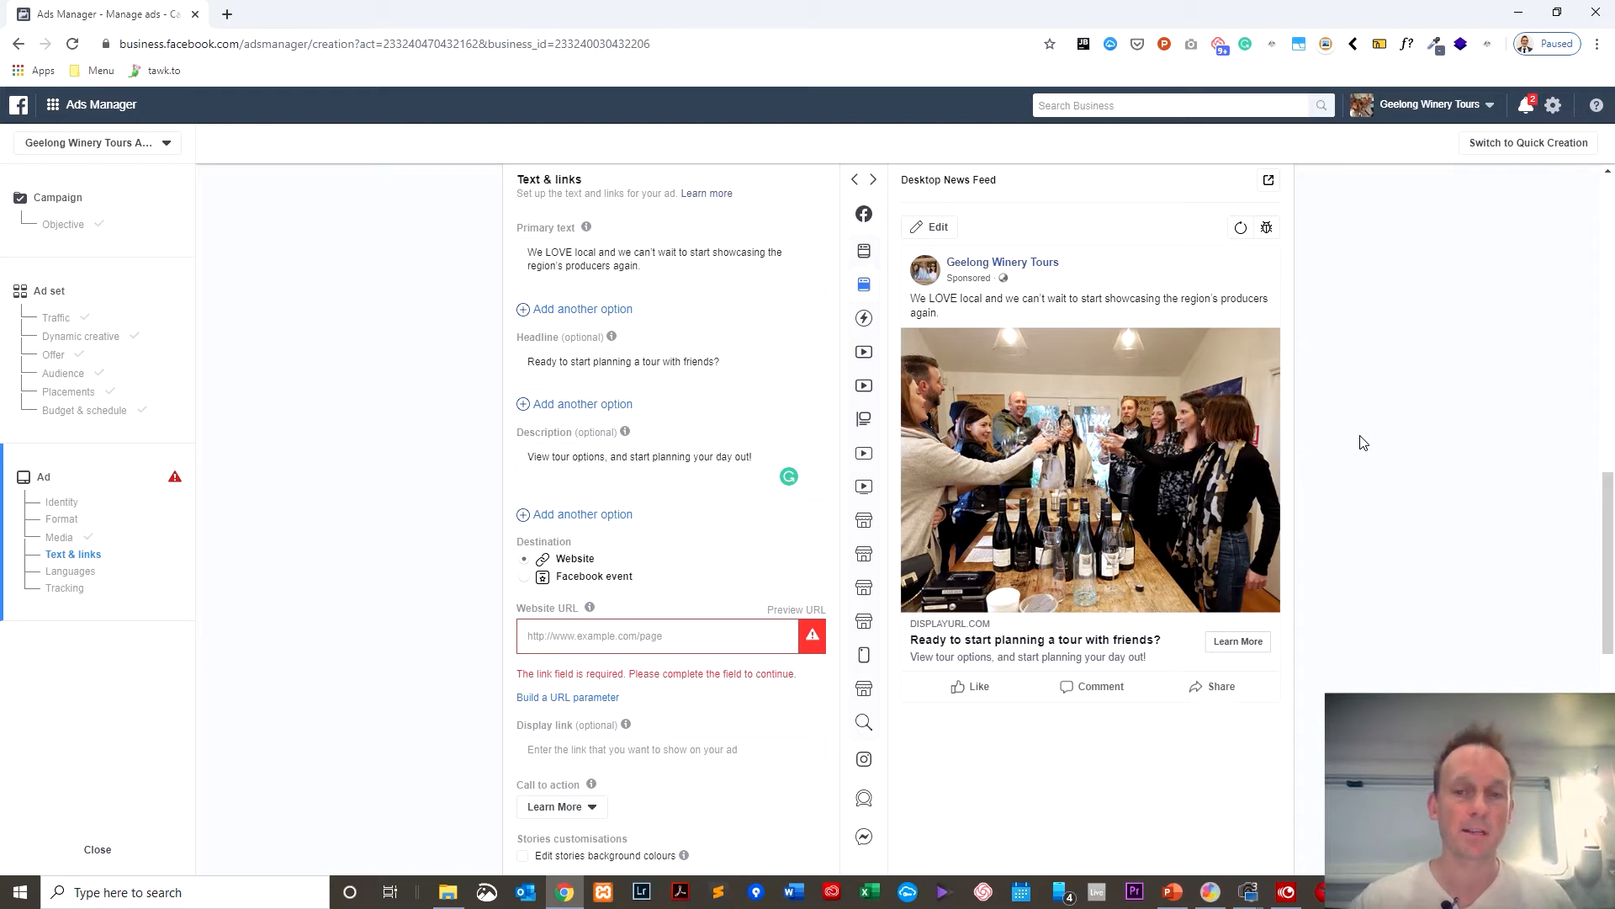
left_click(882, 251)
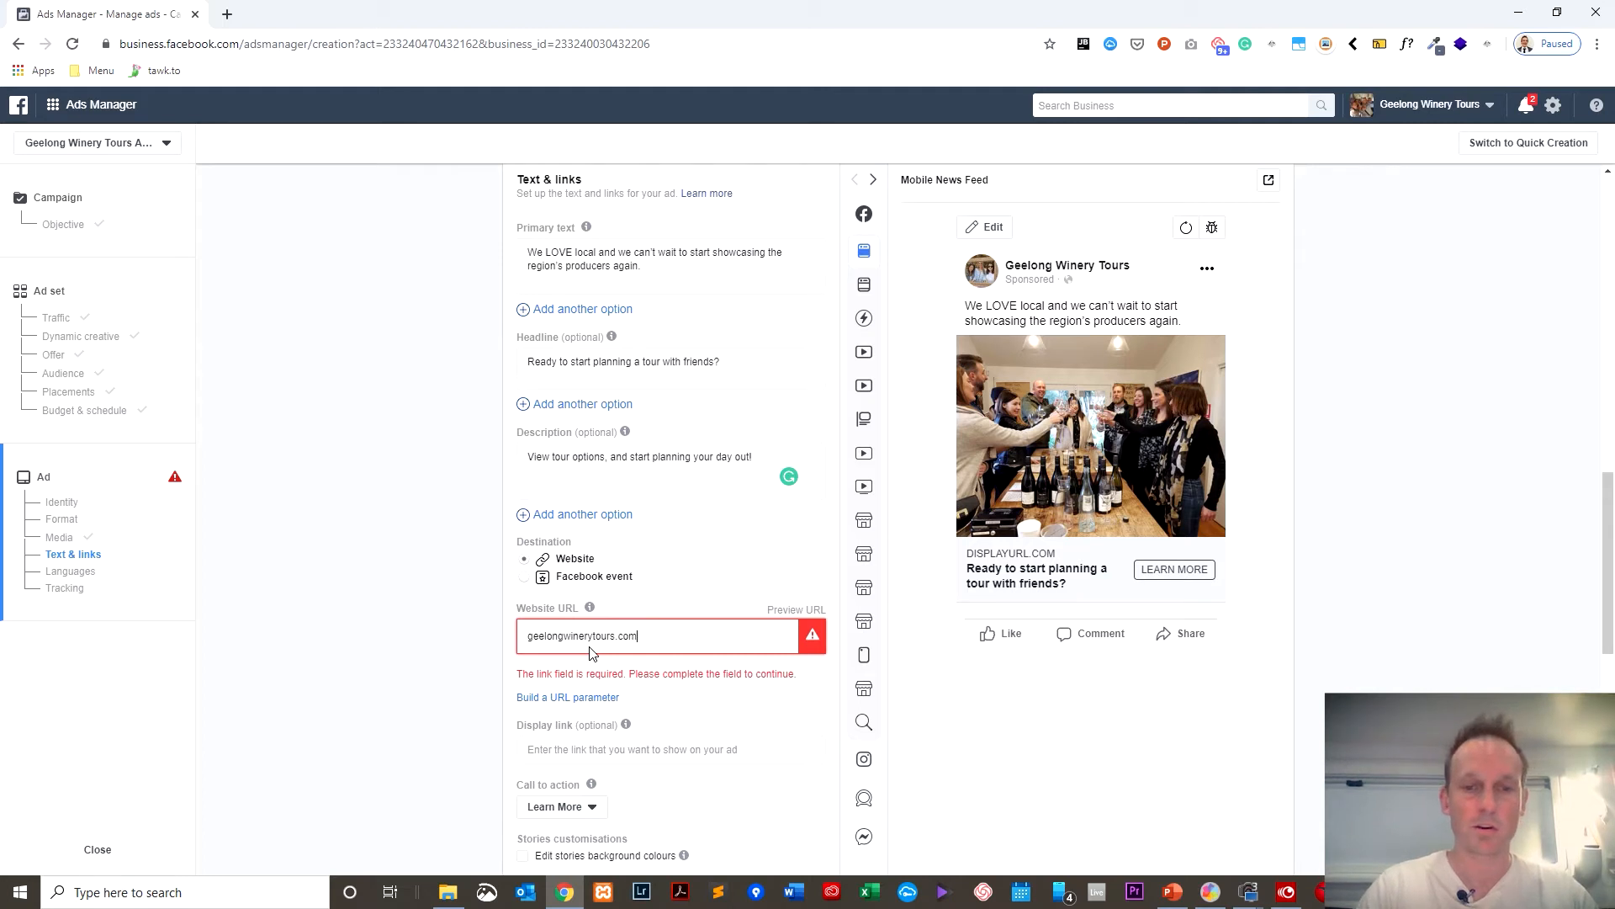
- Set the ad's website URL to geelongwinerytours.com.au and keep Learn More as the call to action
left_click(387, 515)
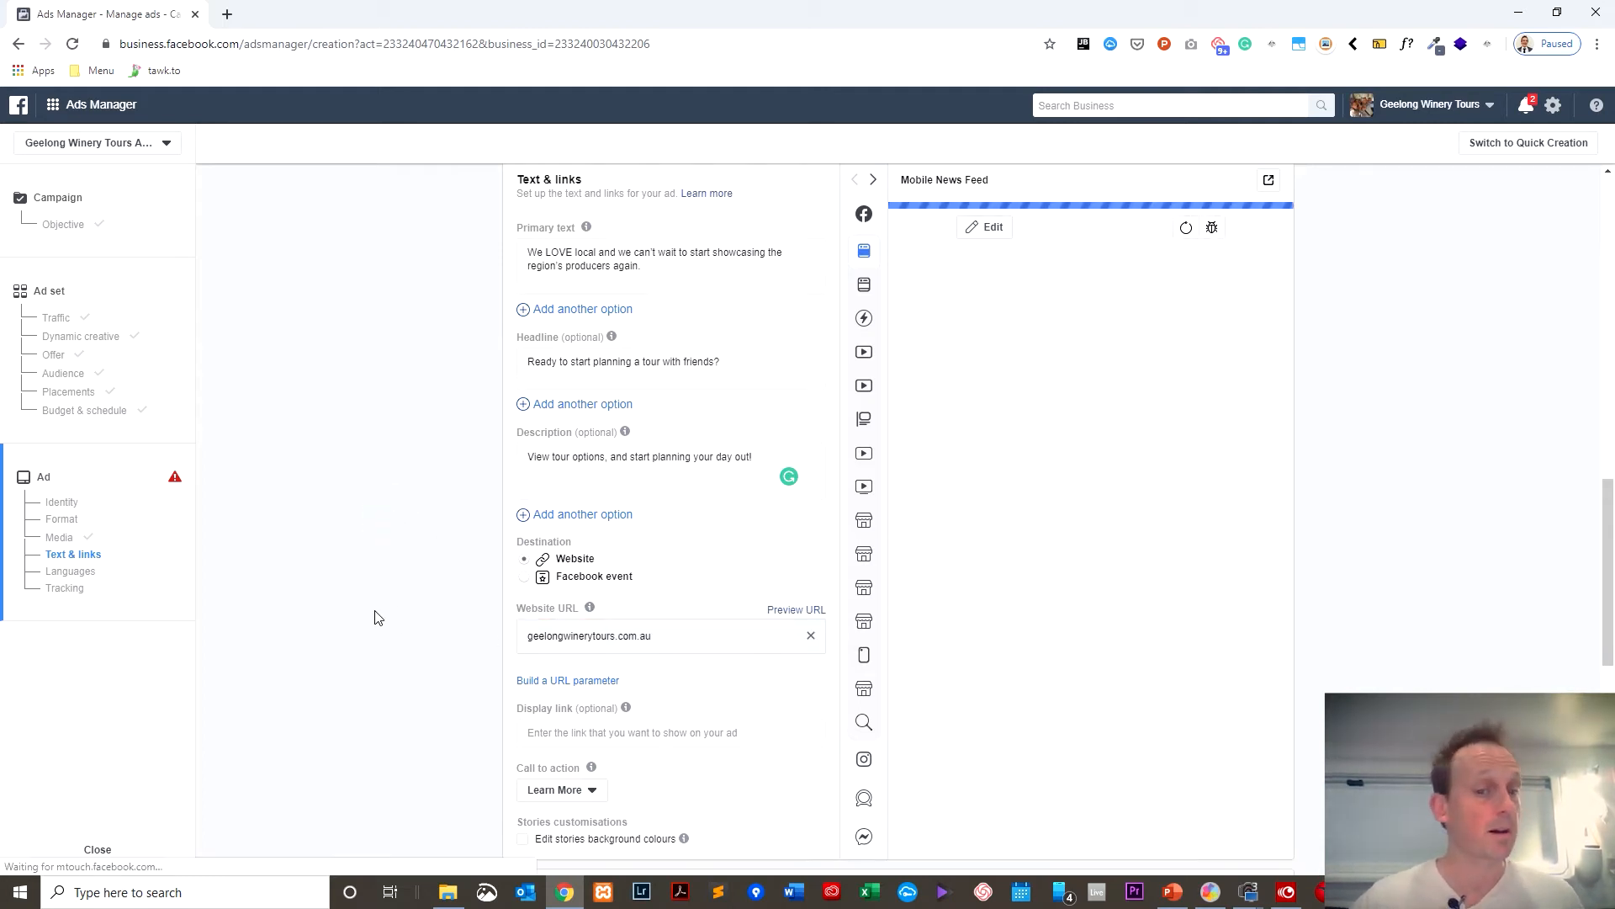
left_click(592, 792)
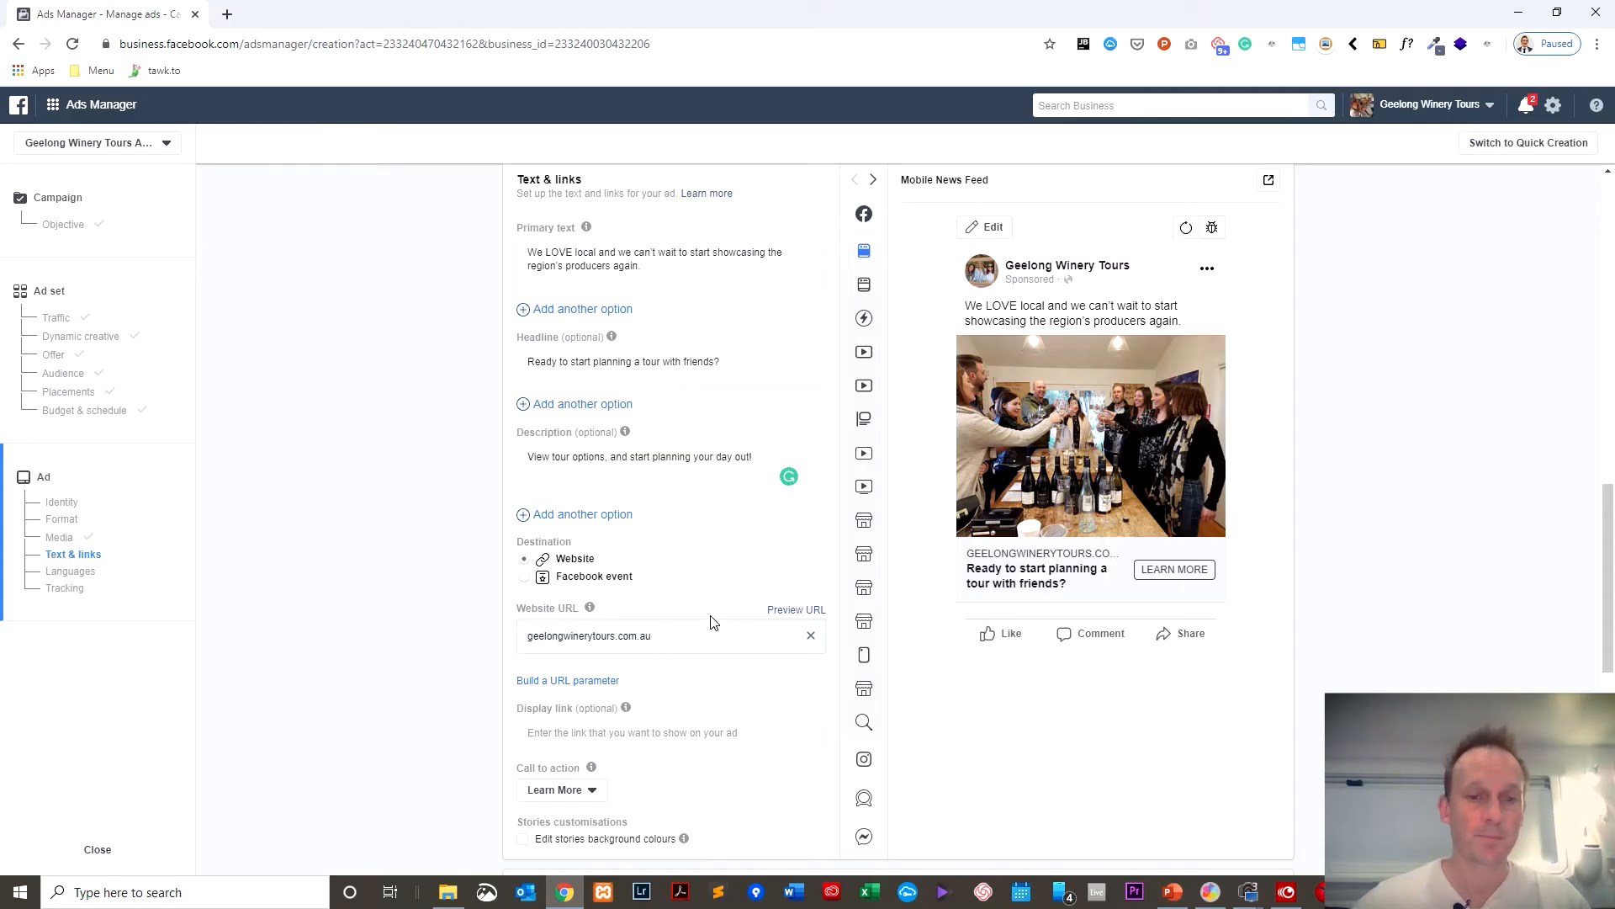
scroll(716, 626, "down", 1)
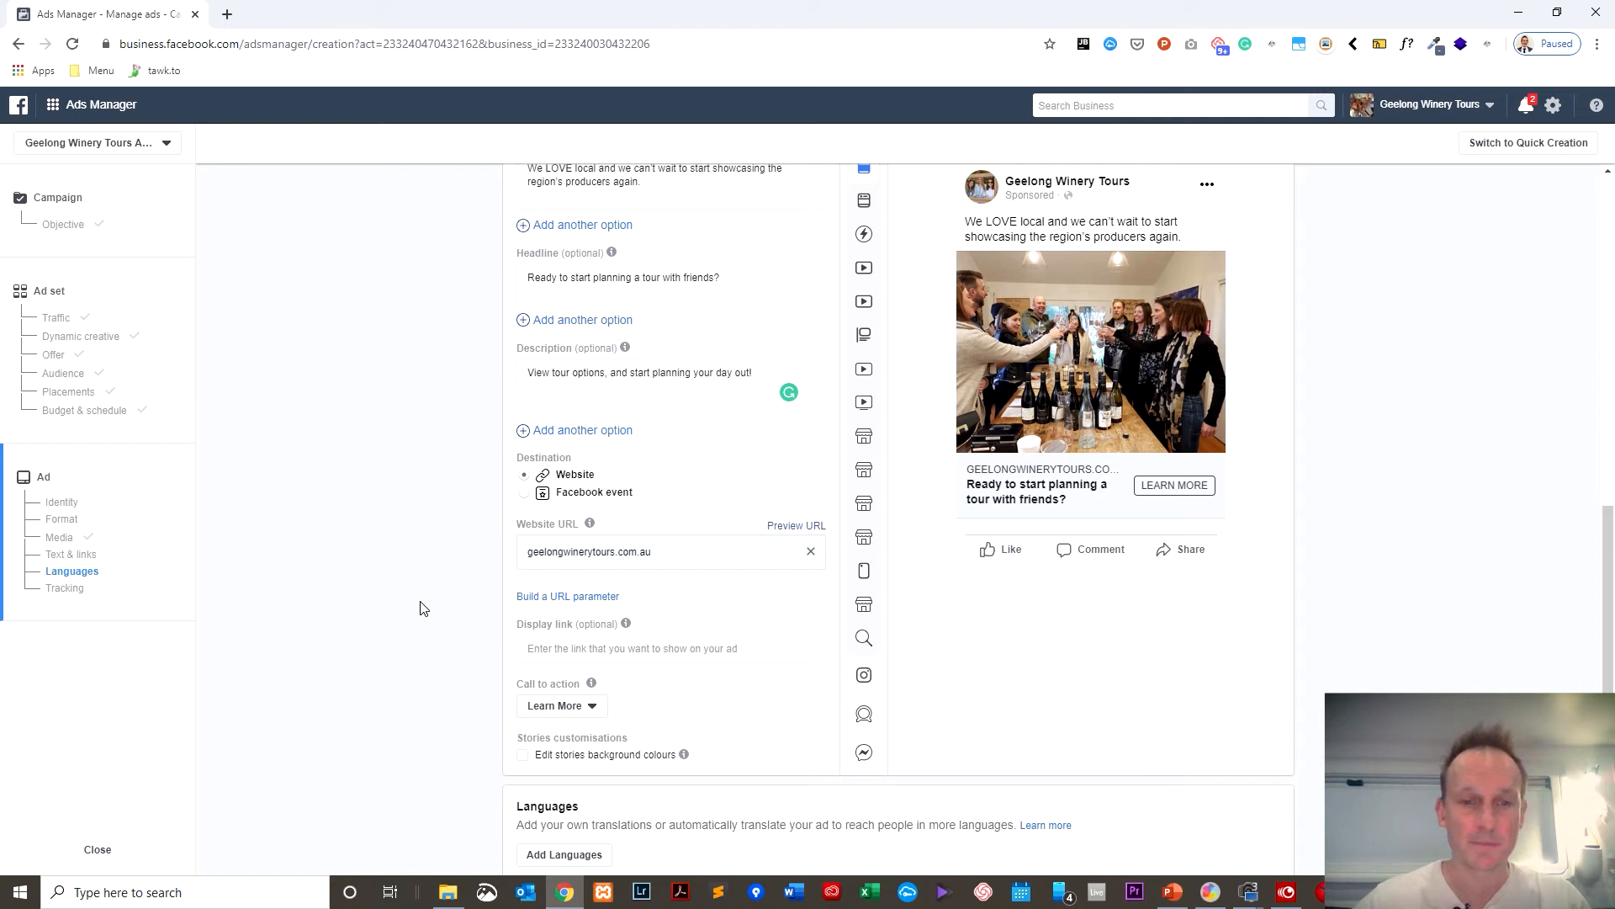
- Name the ad "Post: Ready to start planning a tour with friends?", reusing its headline text
scroll(423, 608, "up", 8)
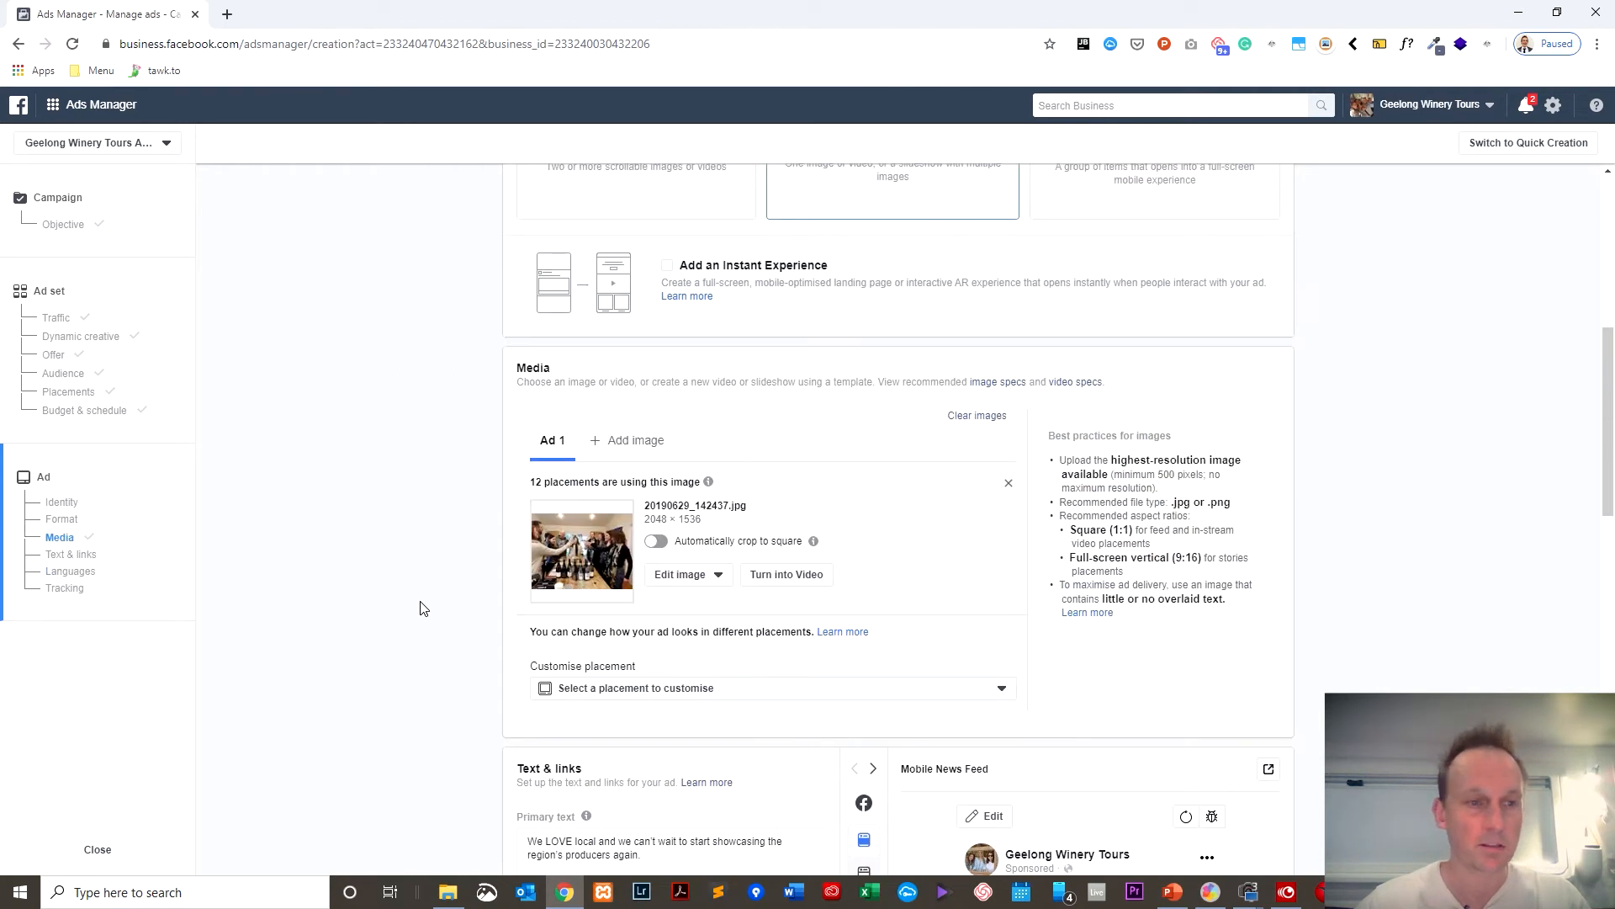
scroll(424, 606, "up", 6)
triple_click(669, 194)
scroll(354, 584, "down", 10)
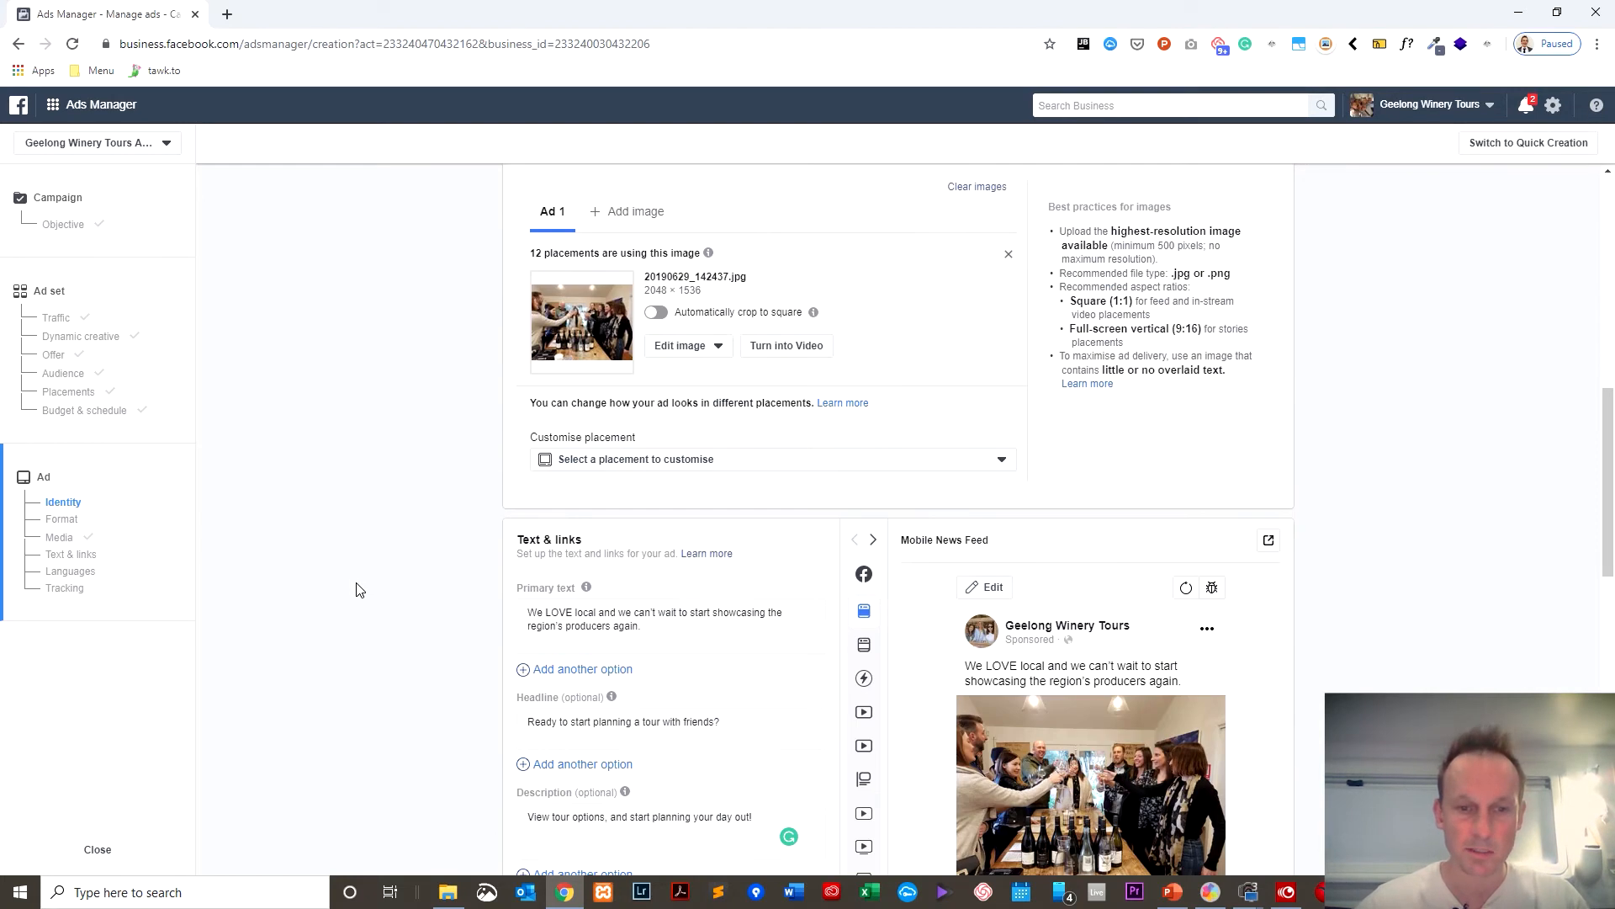
scroll(360, 589, "down", 1)
triple_click(743, 620)
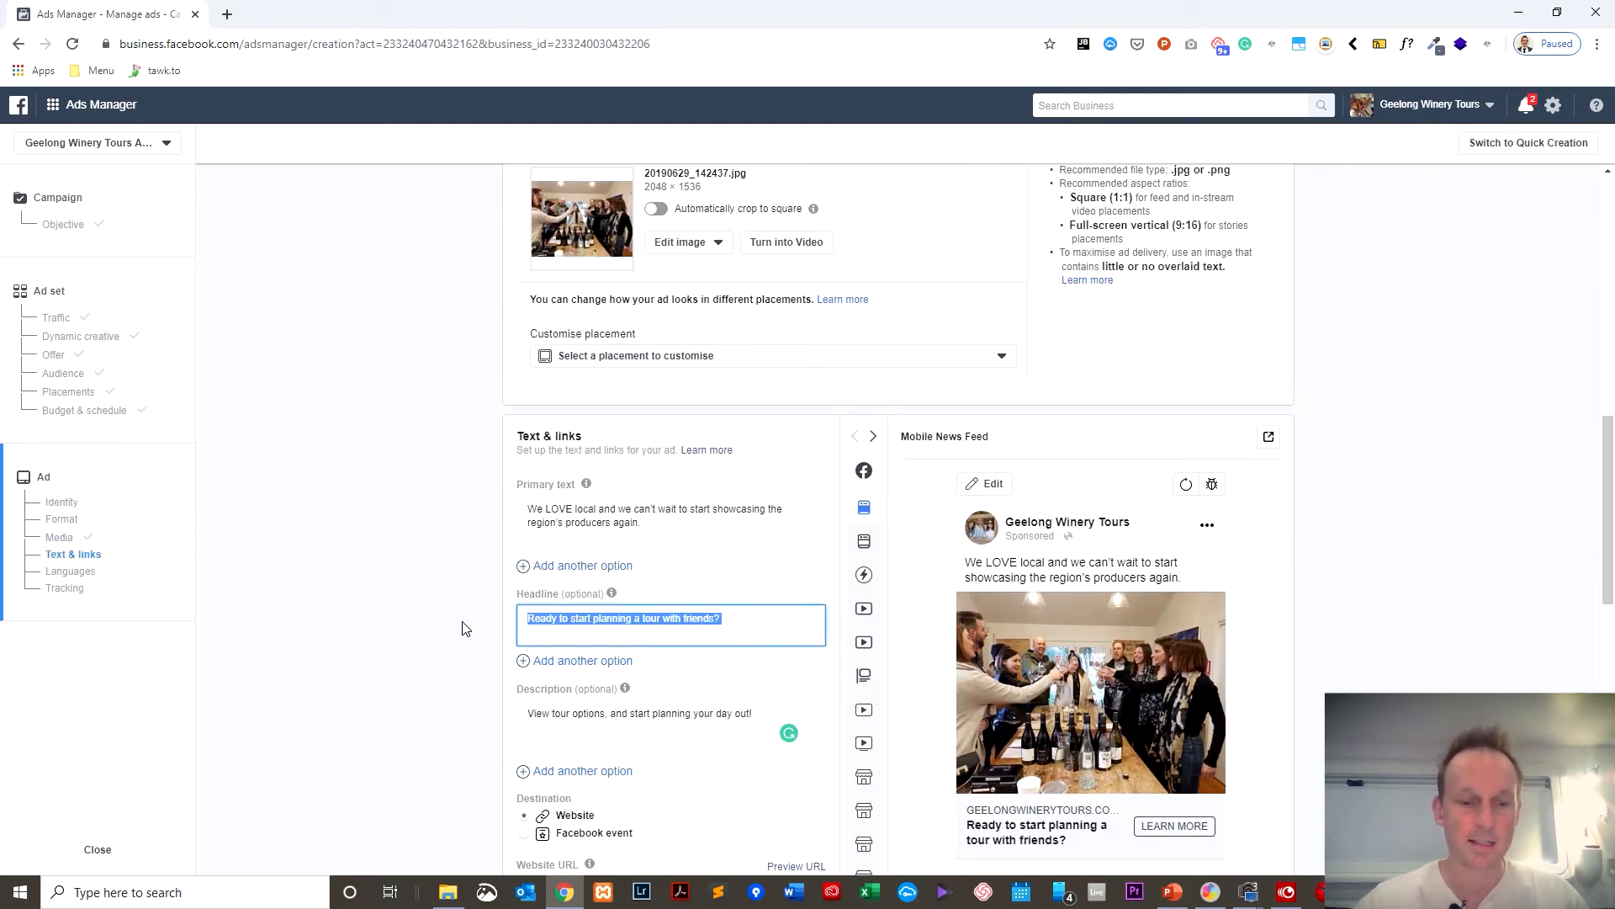
scroll(462, 625, "up", 10)
left_click_drag(652, 183, 494, 187)
type("Post")
key("Down")
key("Return")
left_click(448, 394)
- Submit the finished ad for publishing with the existing tracking settings
scroll(470, 568, "down", 10)
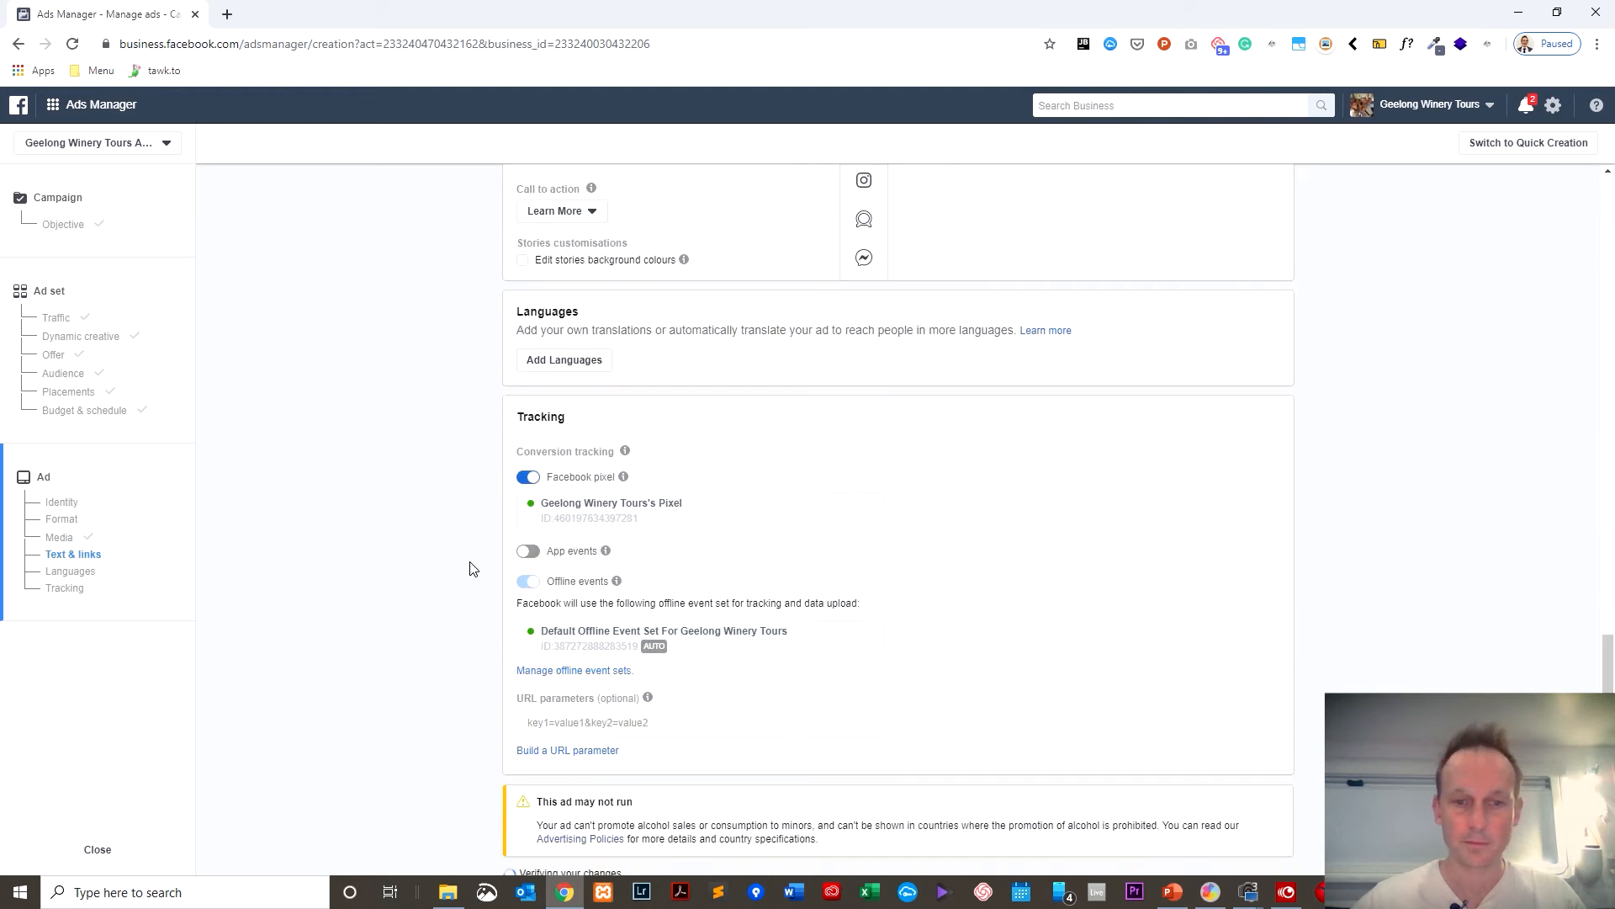
scroll(470, 568, "down", 2)
left_click(1252, 760)
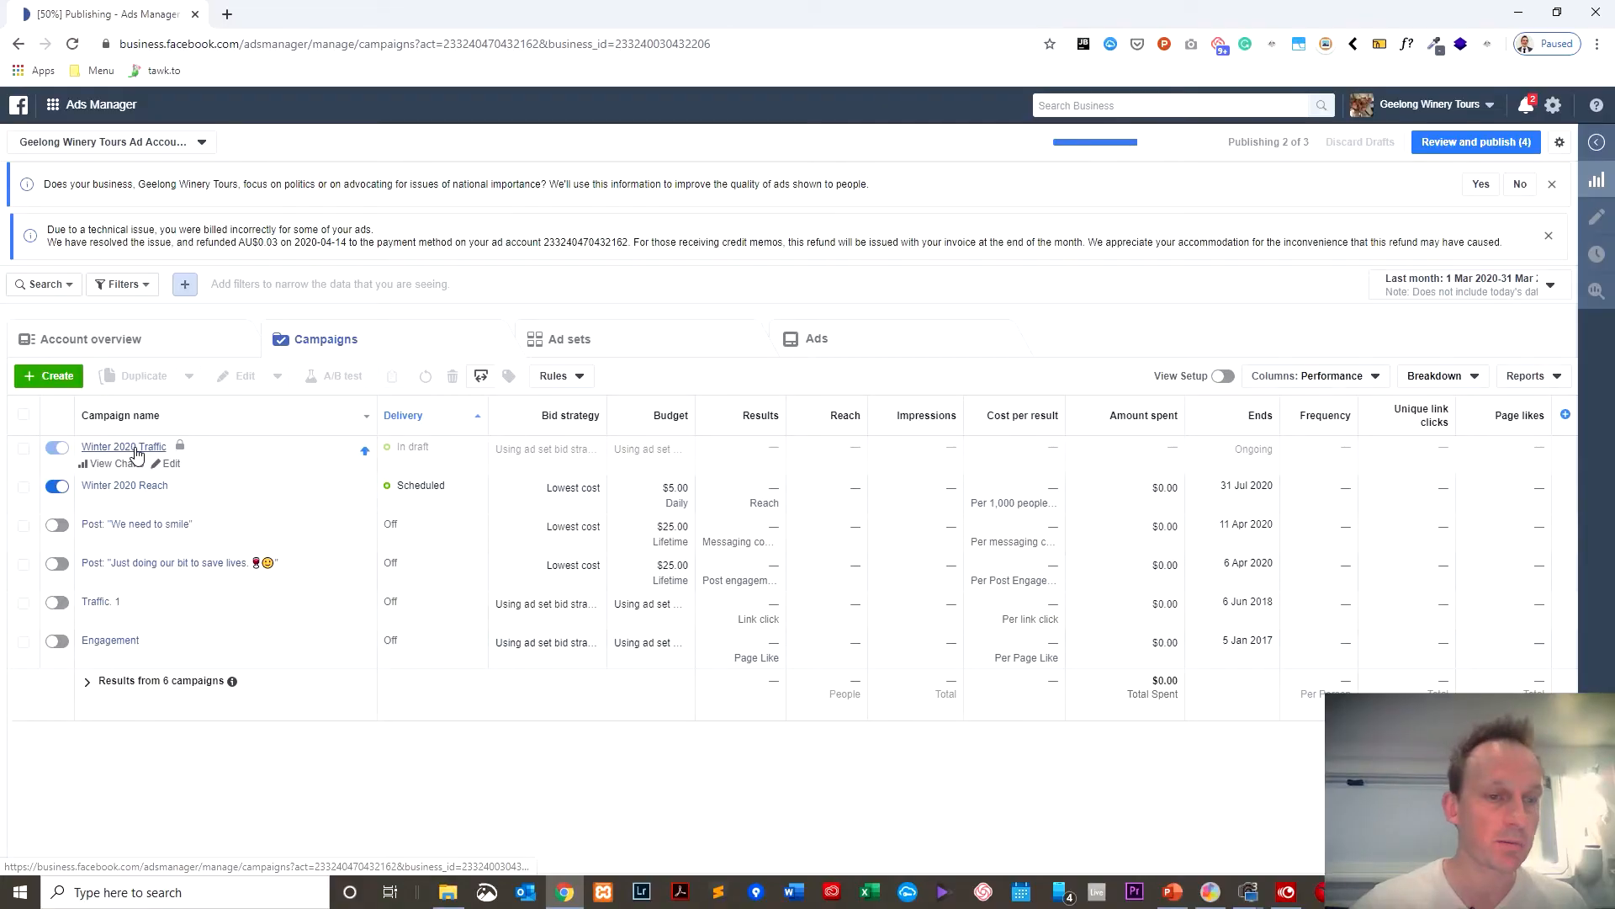
- Open the Winter 2020 Traffic campaign, check the ad in its Engaged Audience ad set, and return to the ad set list
left_click(134, 448)
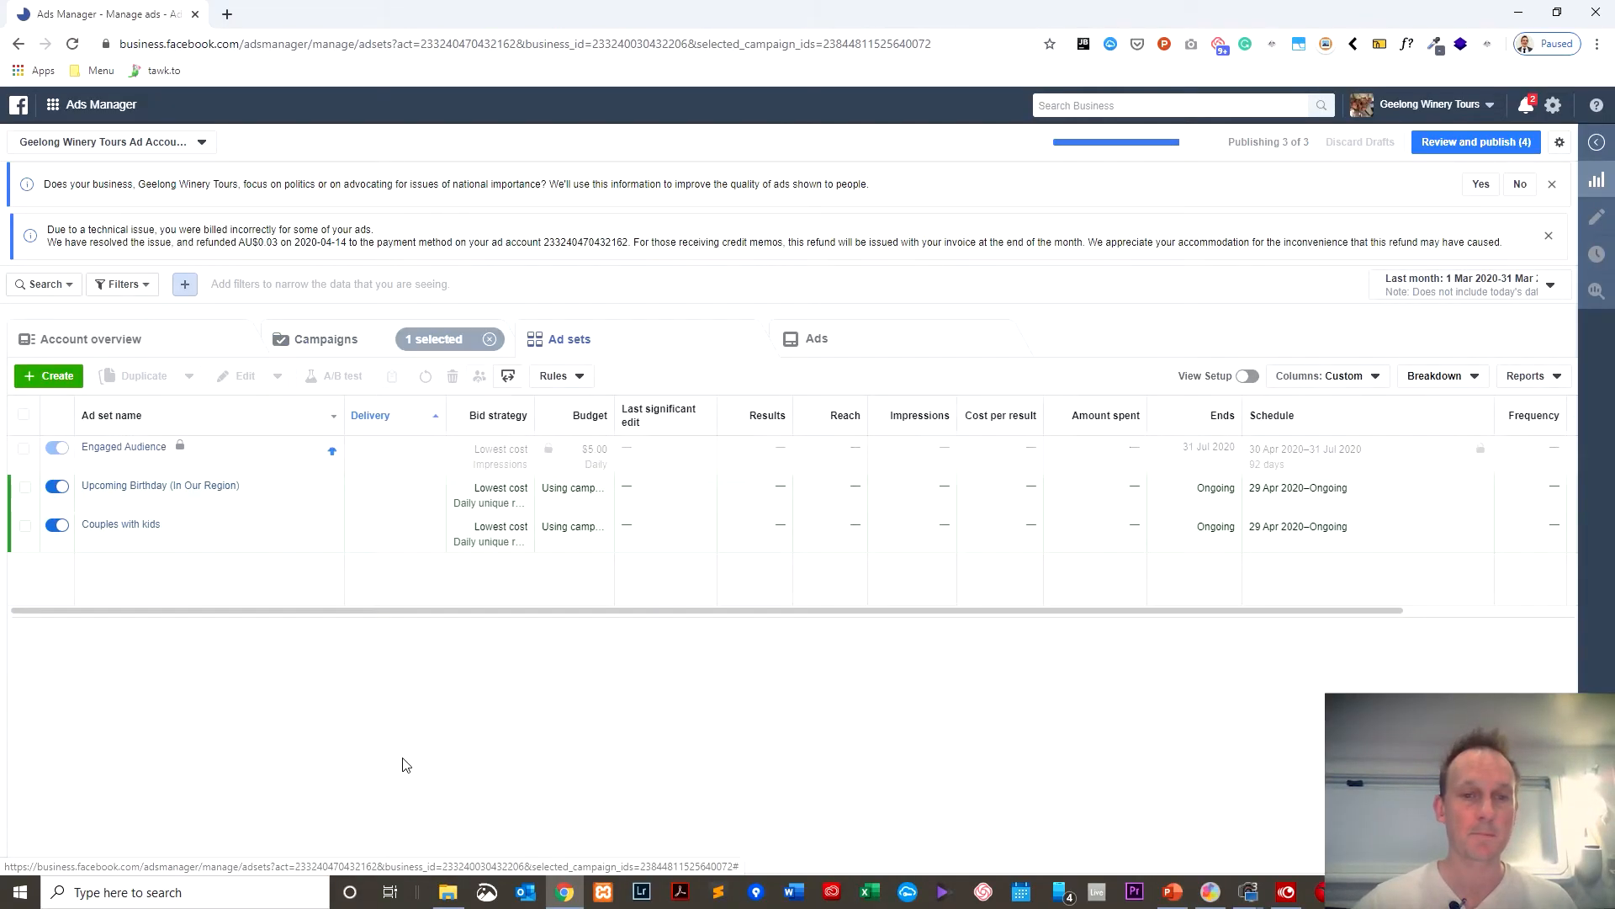
left_click(128, 446)
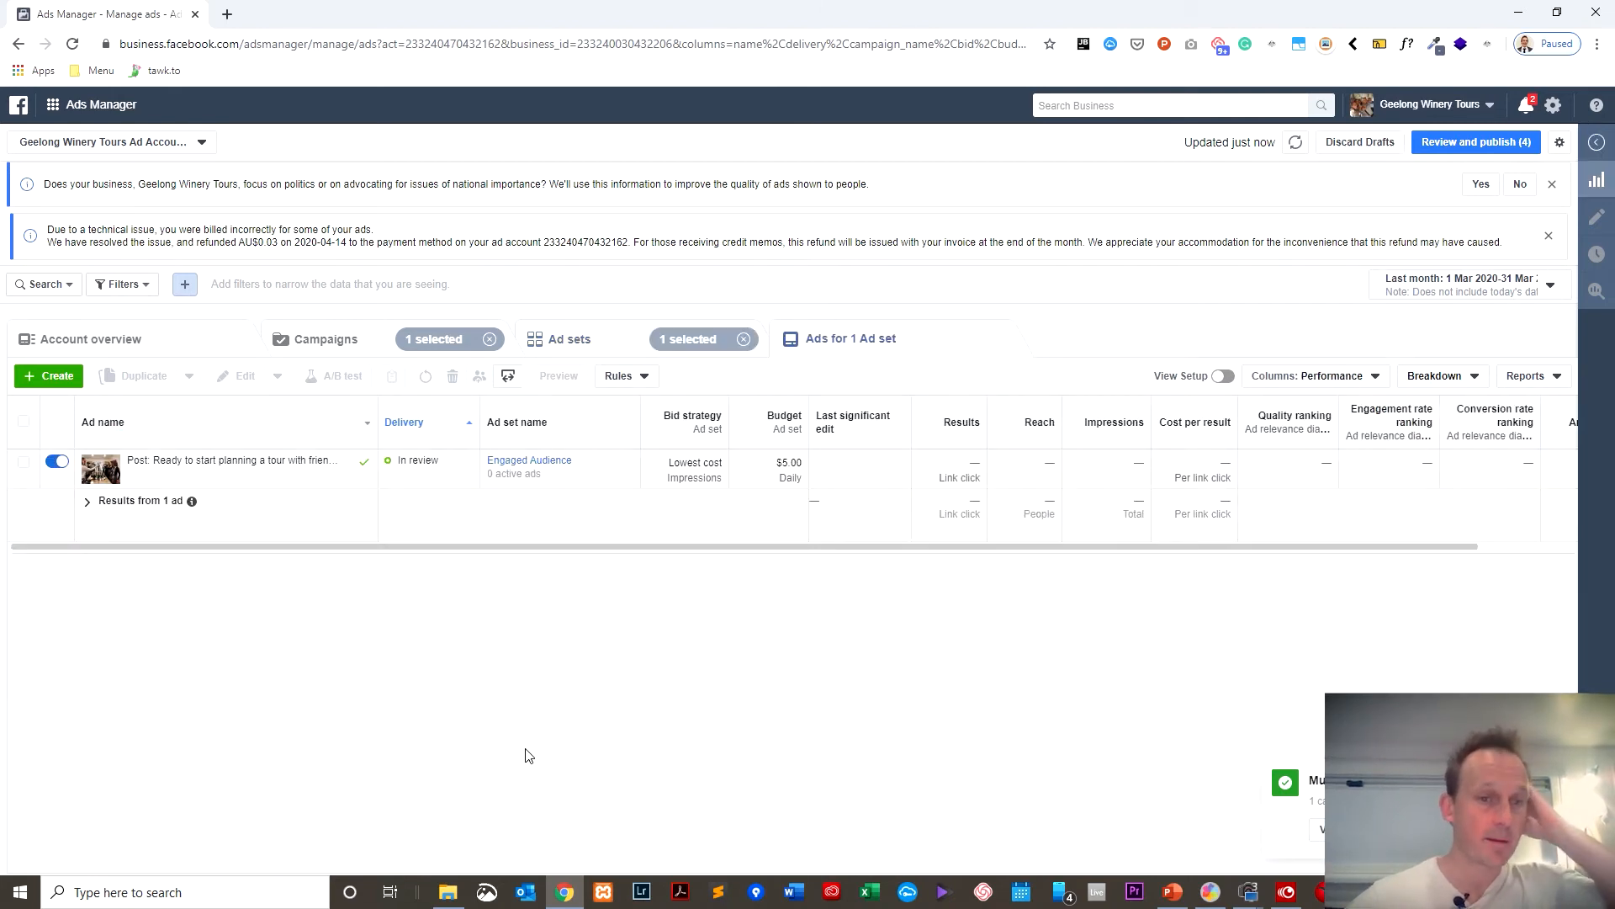
left_click(593, 338)
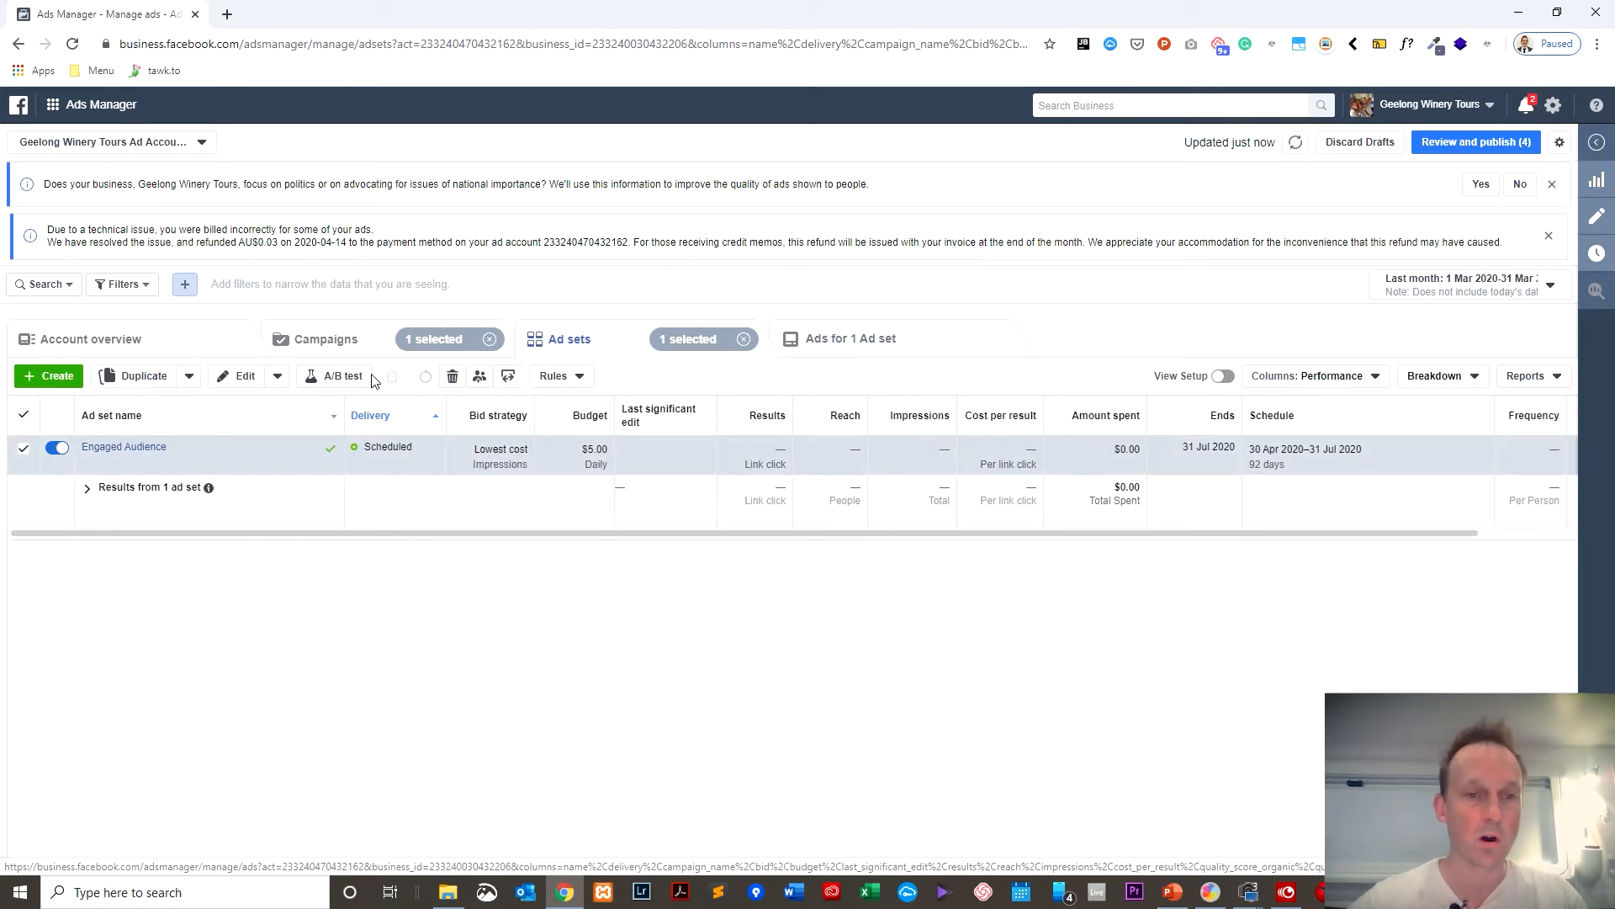
- Switch to The Customer Journey presentation in PowerPoint and review the Consideration ad copy for Couples with kids
key("alt+Tab")
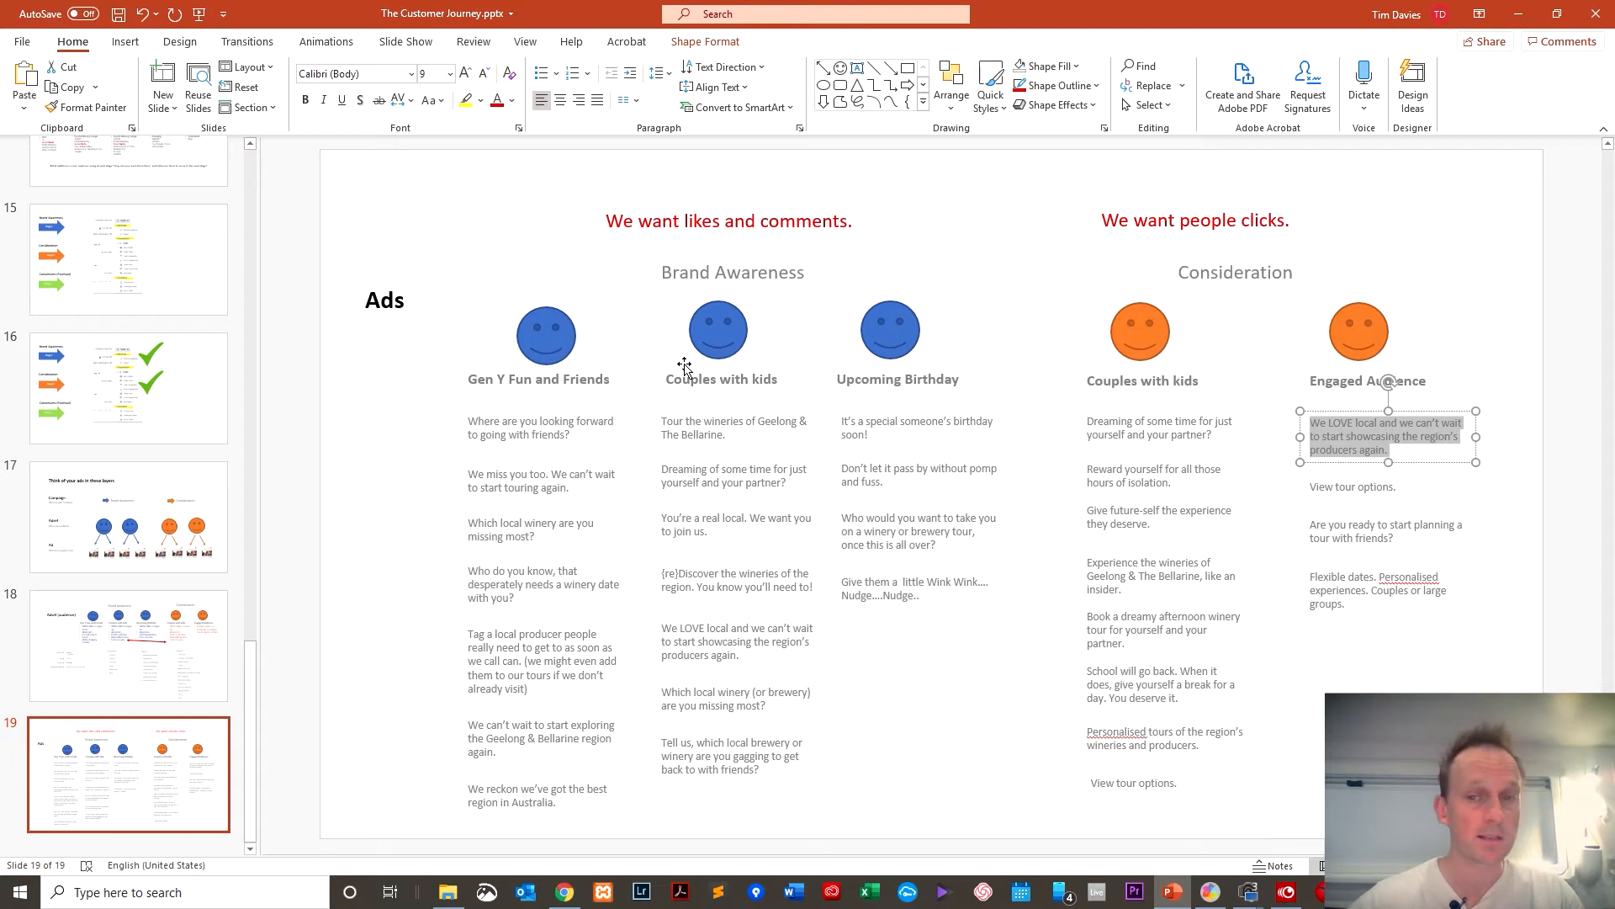
left_click(1177, 435)
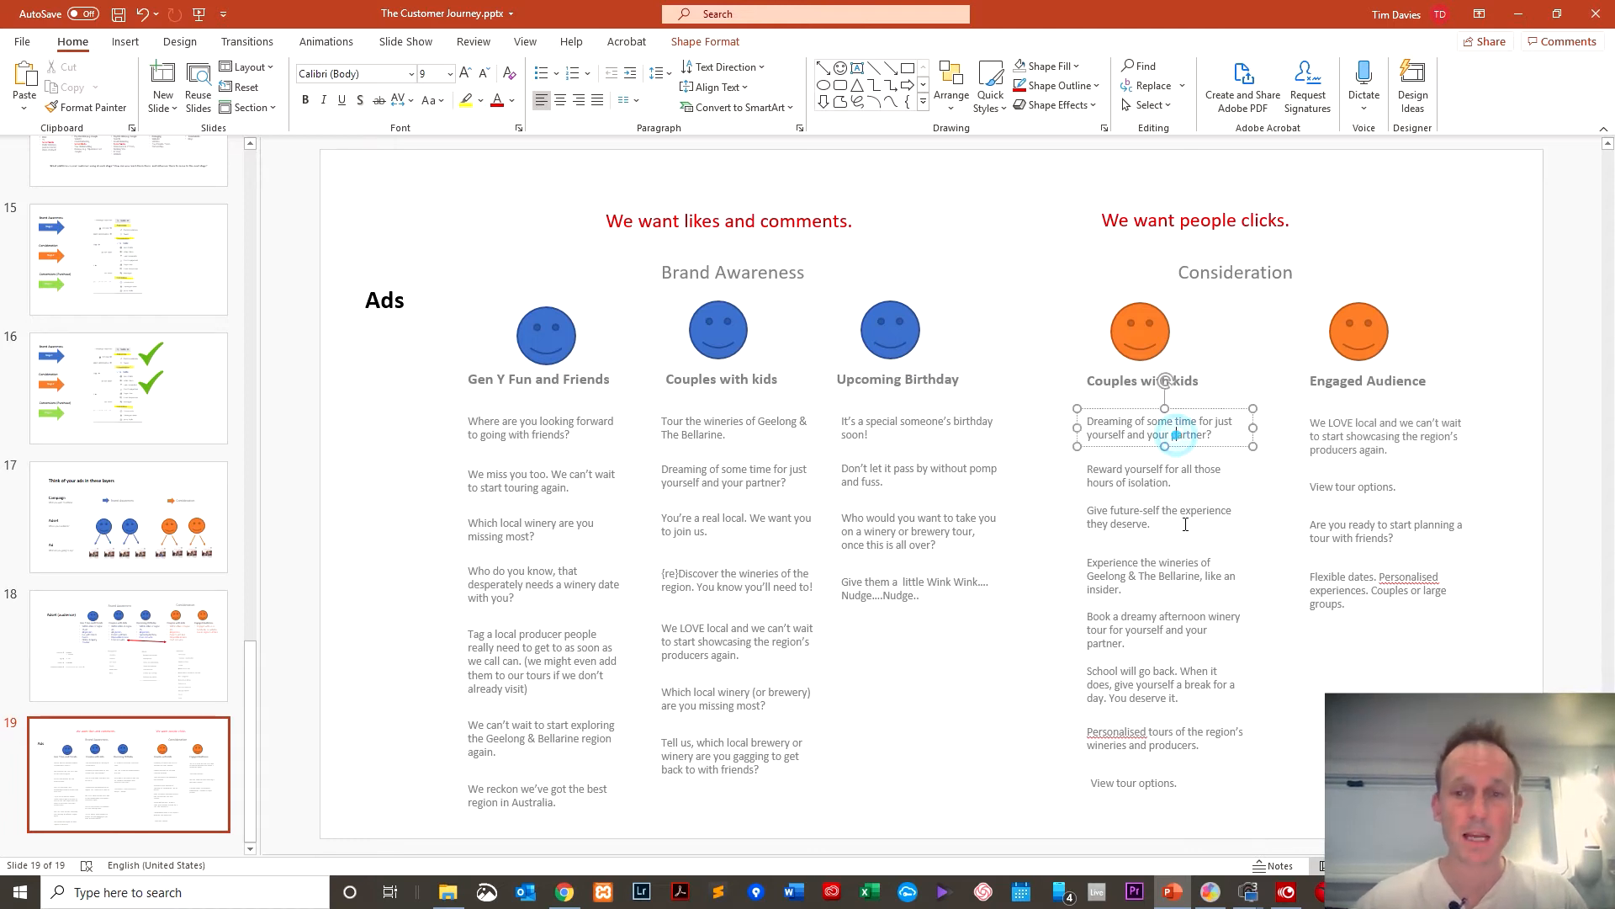
left_click(1057, 660)
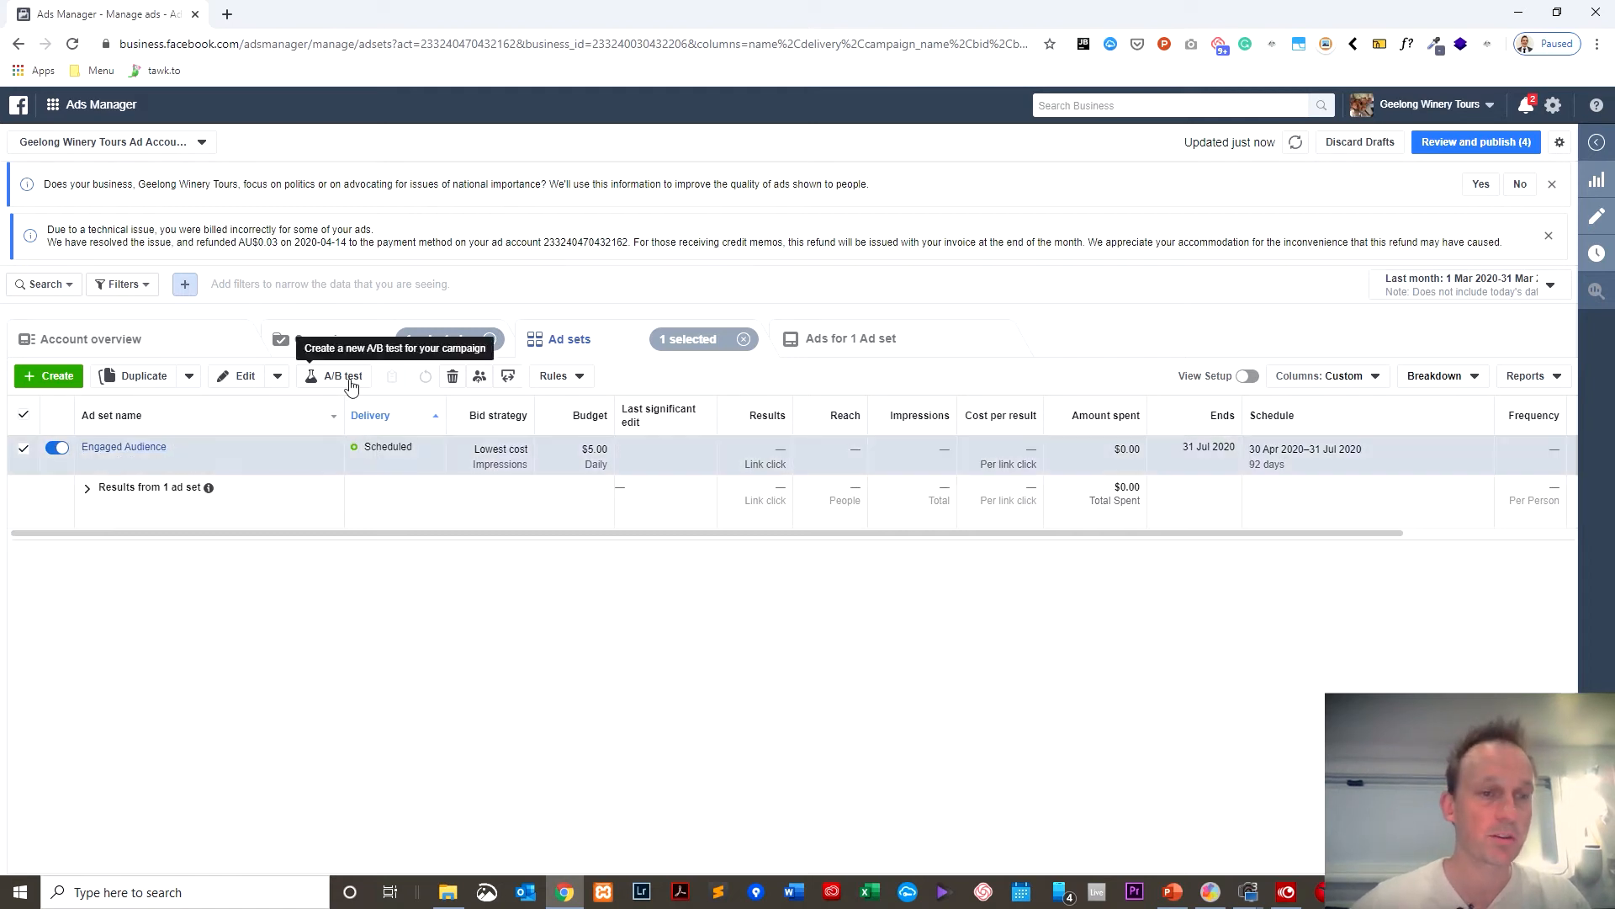
- In Ads Manager, create a new ad set in the Winter 2020 Traffic campaign using the saved audience Couples with kids
left_click(57, 376)
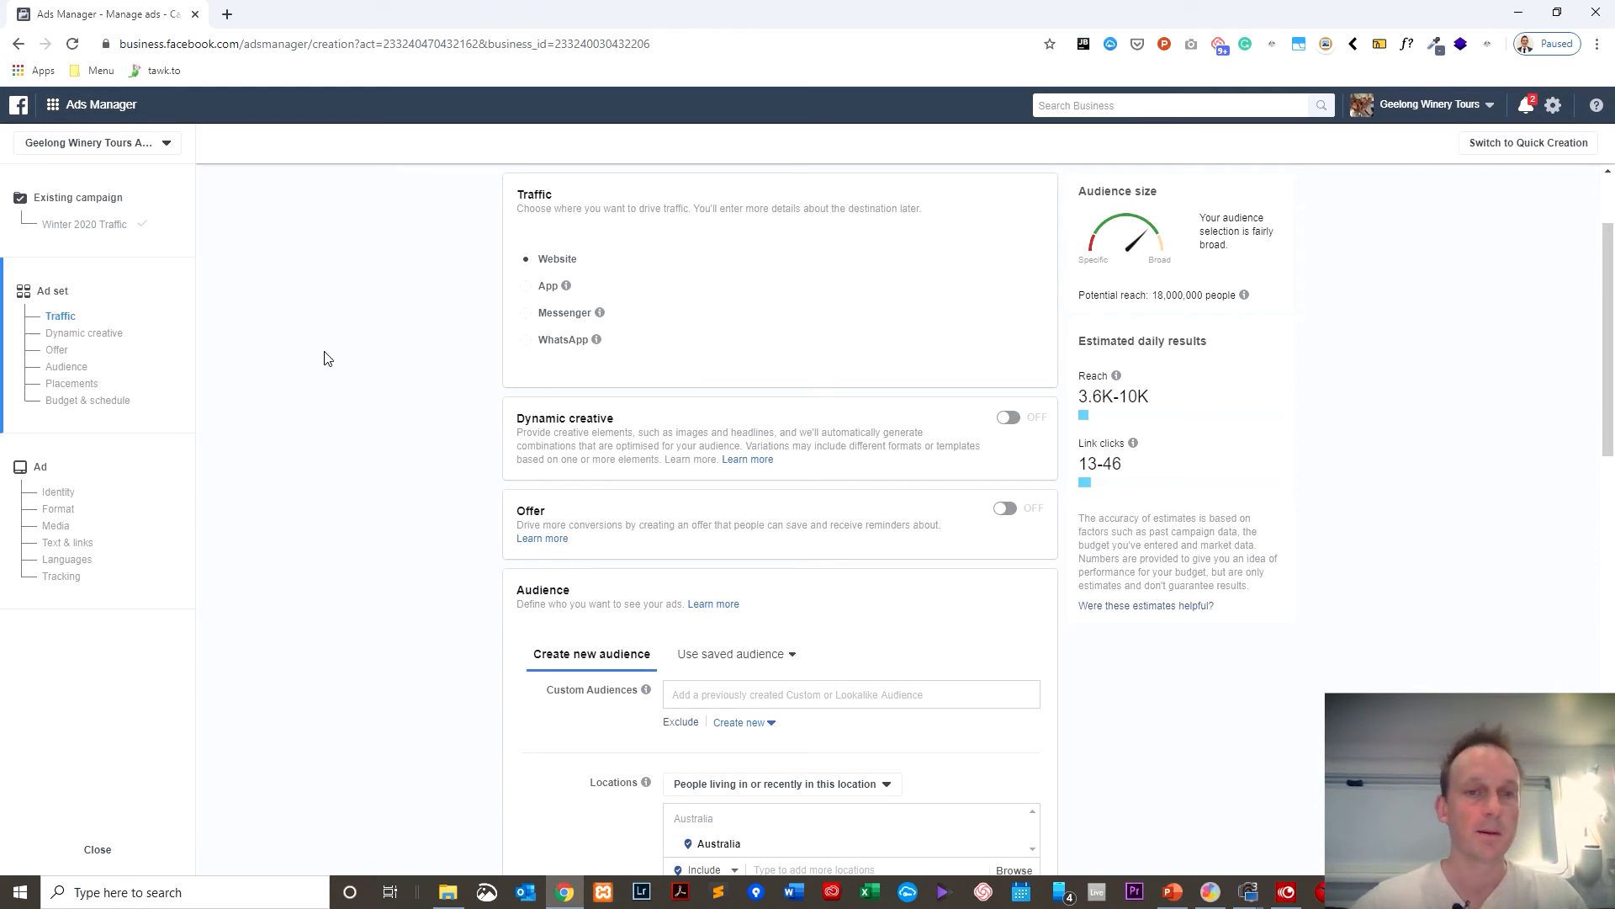
scroll(295, 404, "down", 3)
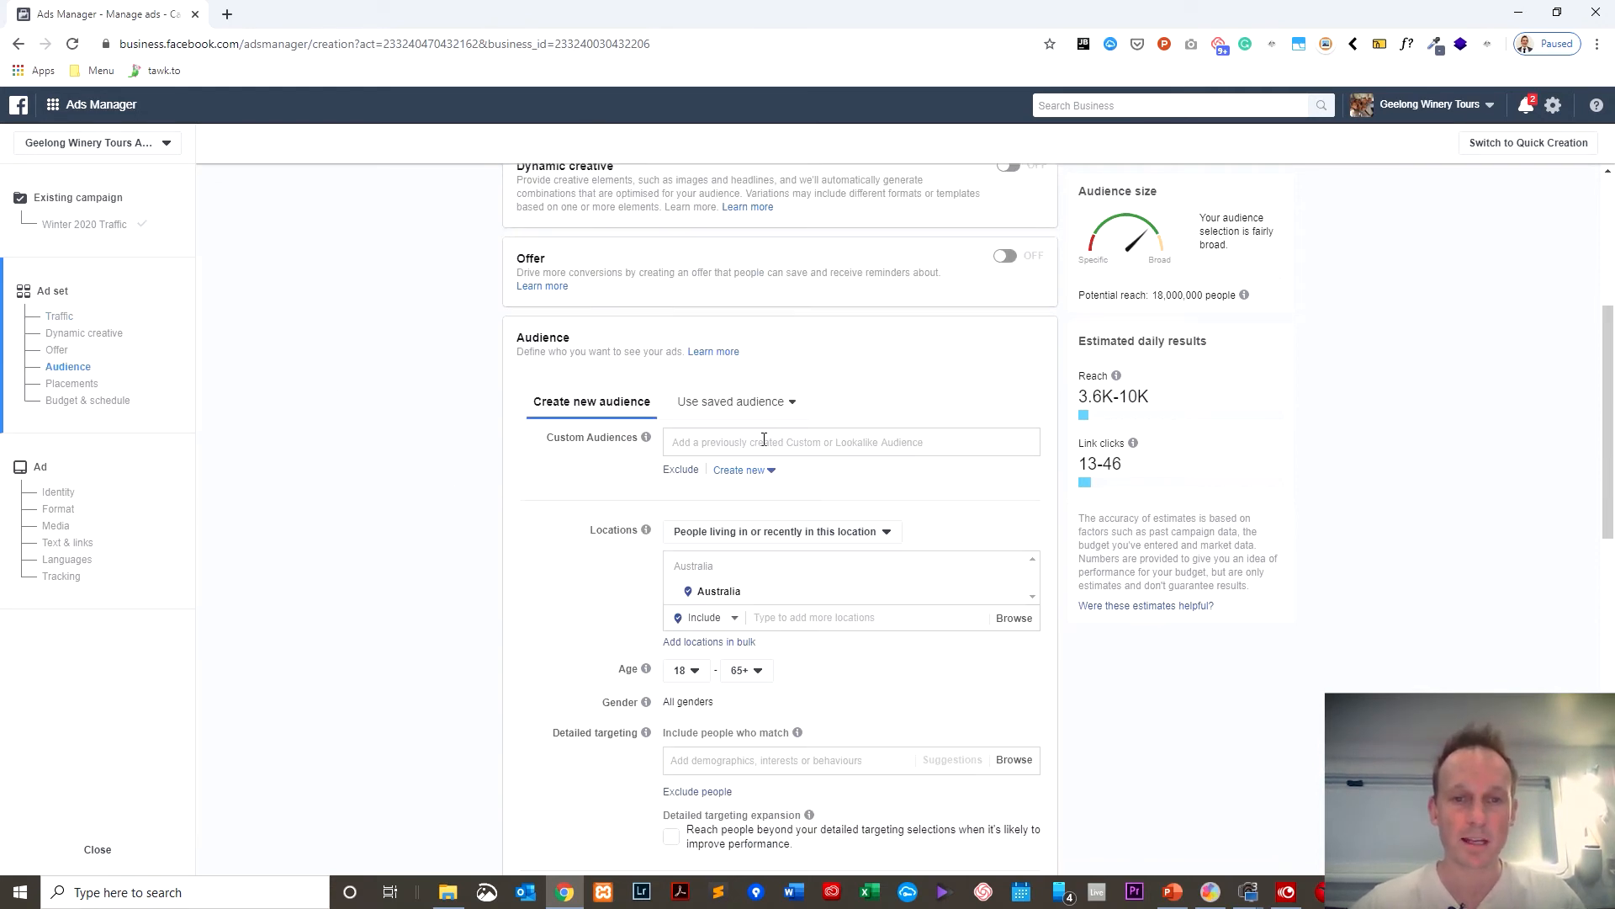
left_click(728, 404)
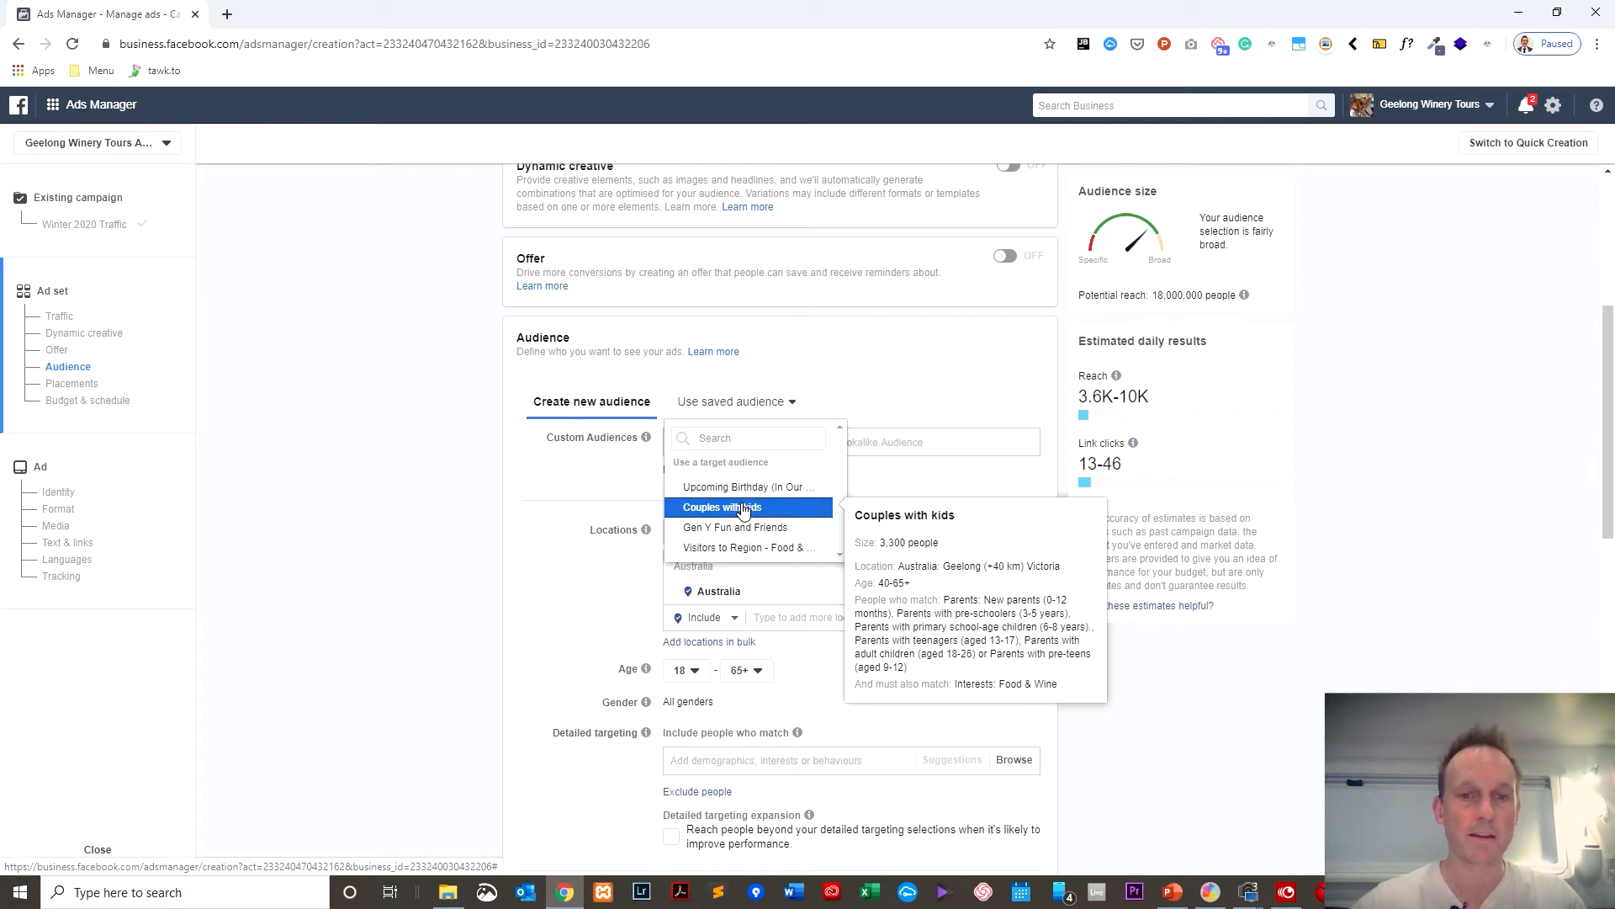
key("Return")
- Rename the new ad set "Couple with kids"
scroll(685, 209, "up", 5)
triple_click(623, 159)
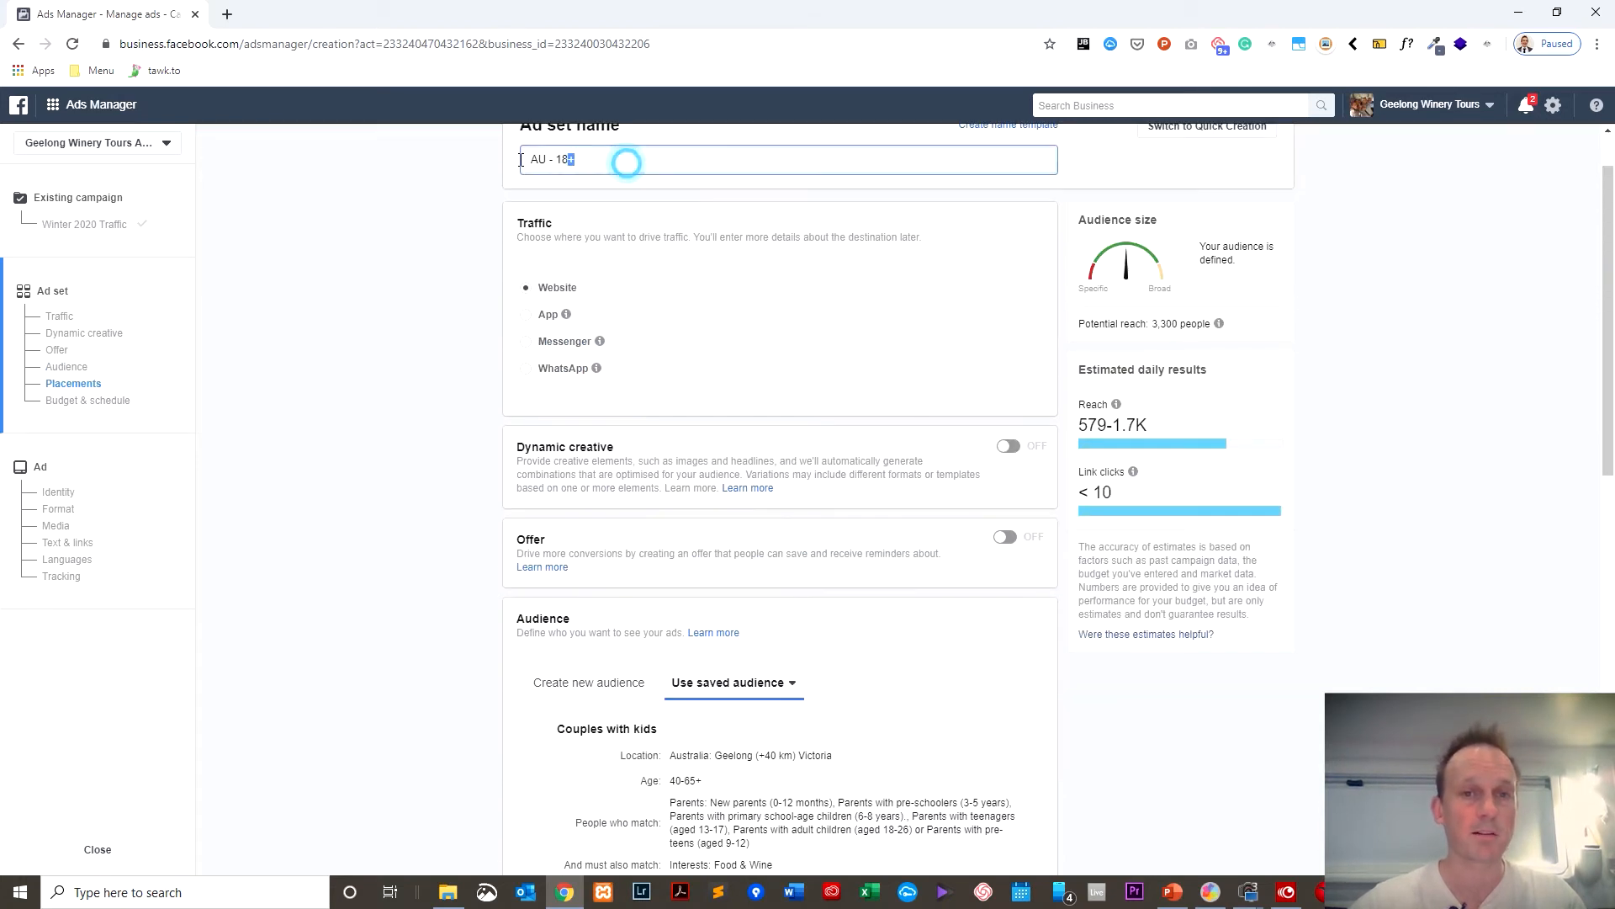
type("Couple with kids")
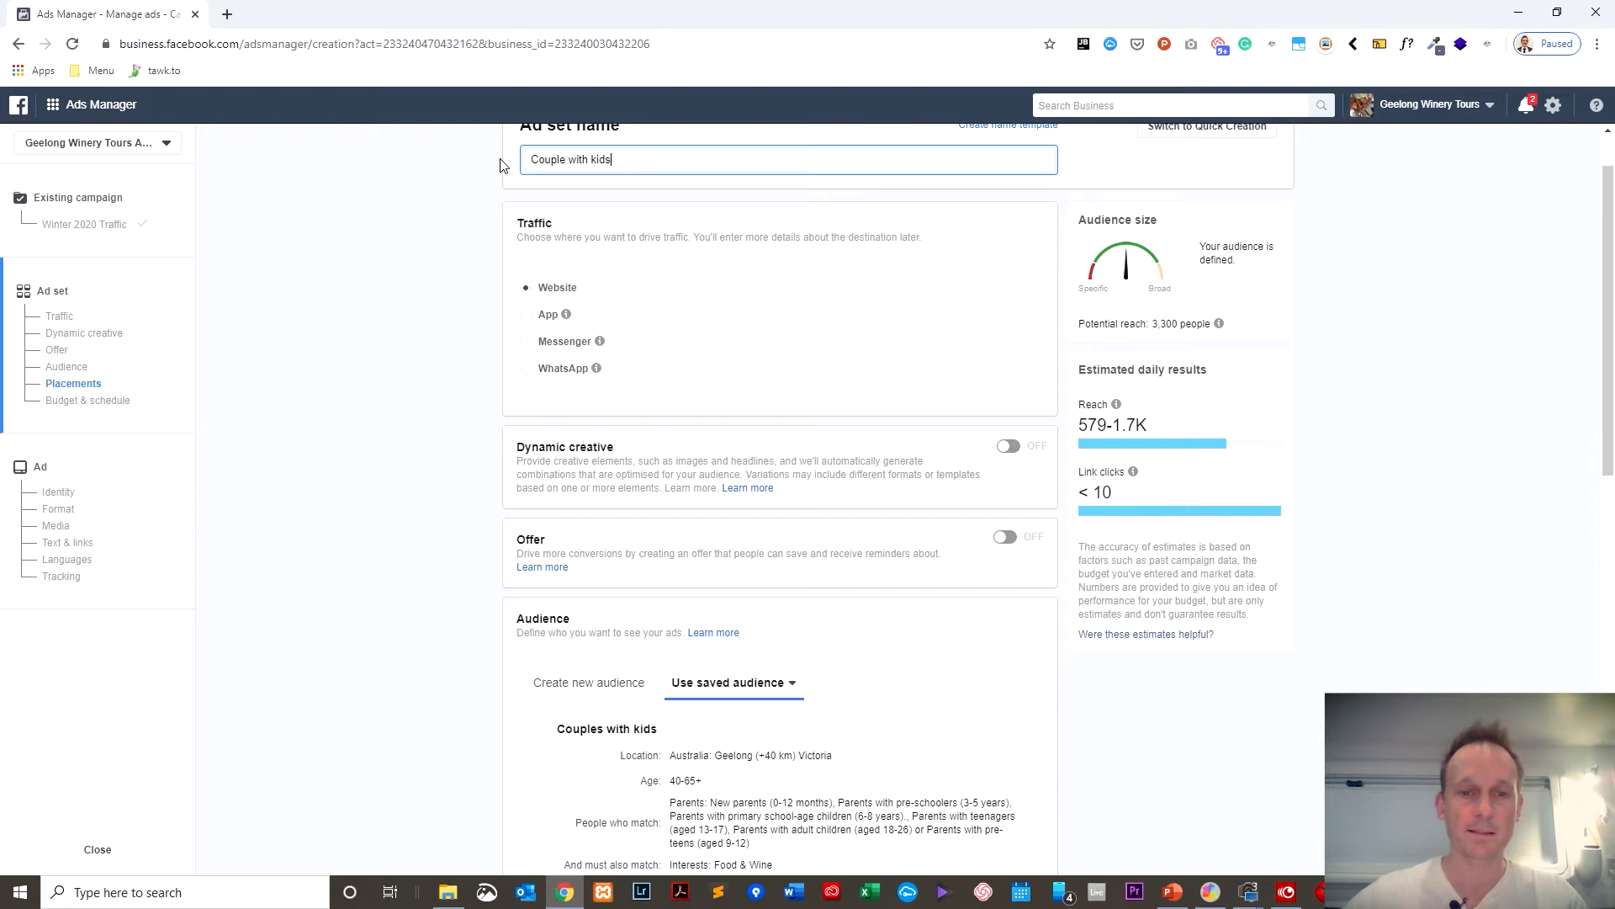
- Set the ad set's daily budget to $3.00
scroll(388, 444, "down", 9)
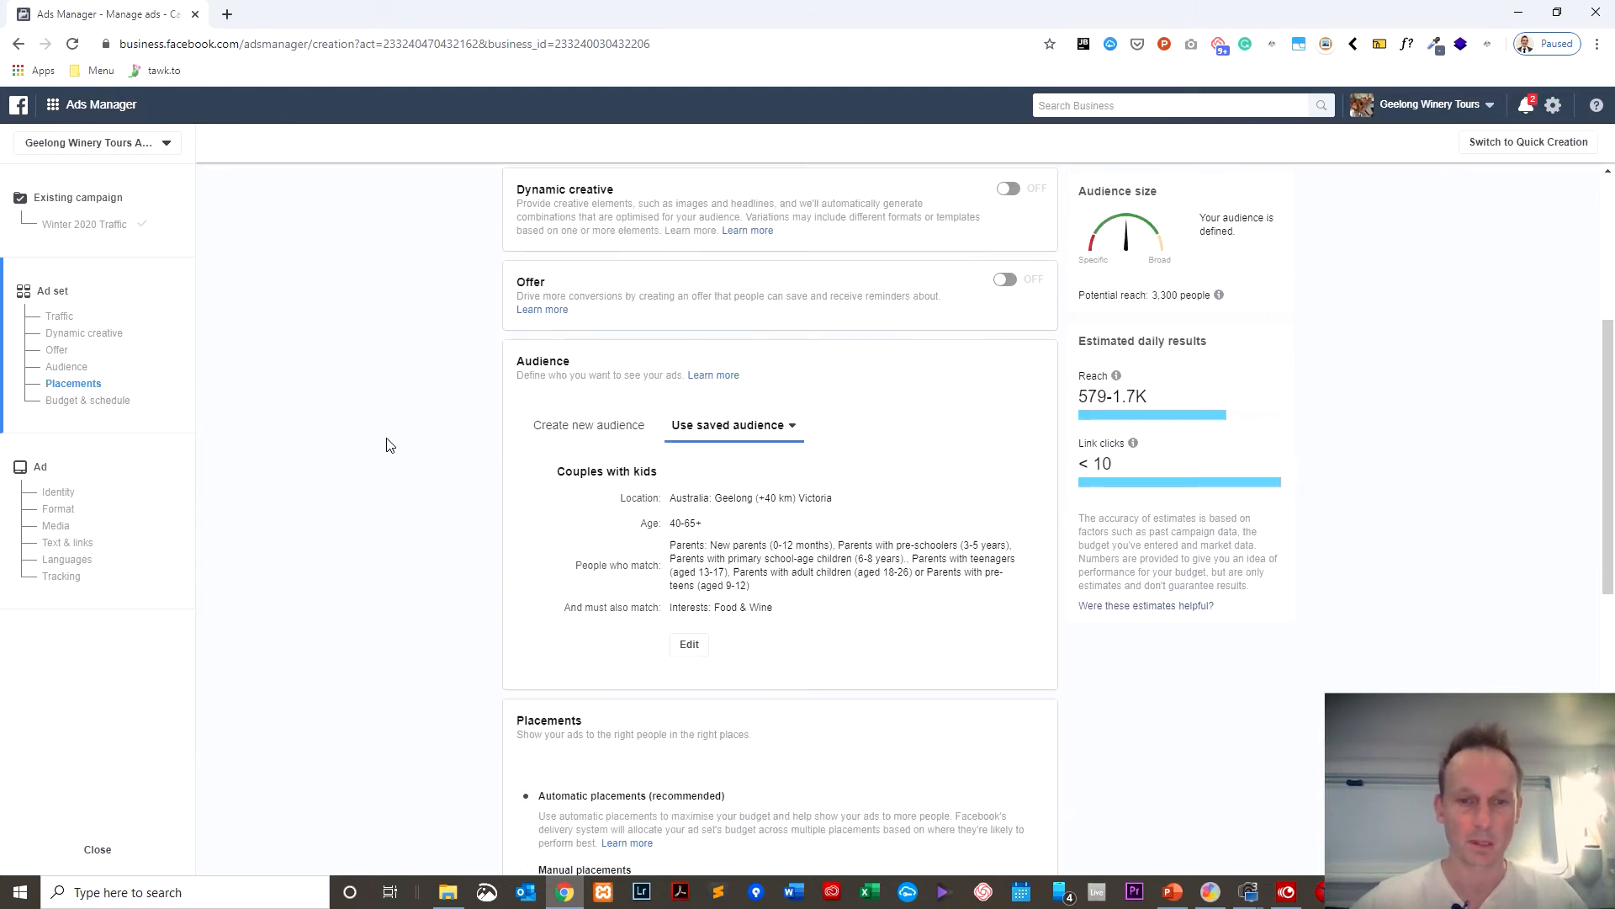
scroll(389, 444, "down", 2)
left_click(821, 518)
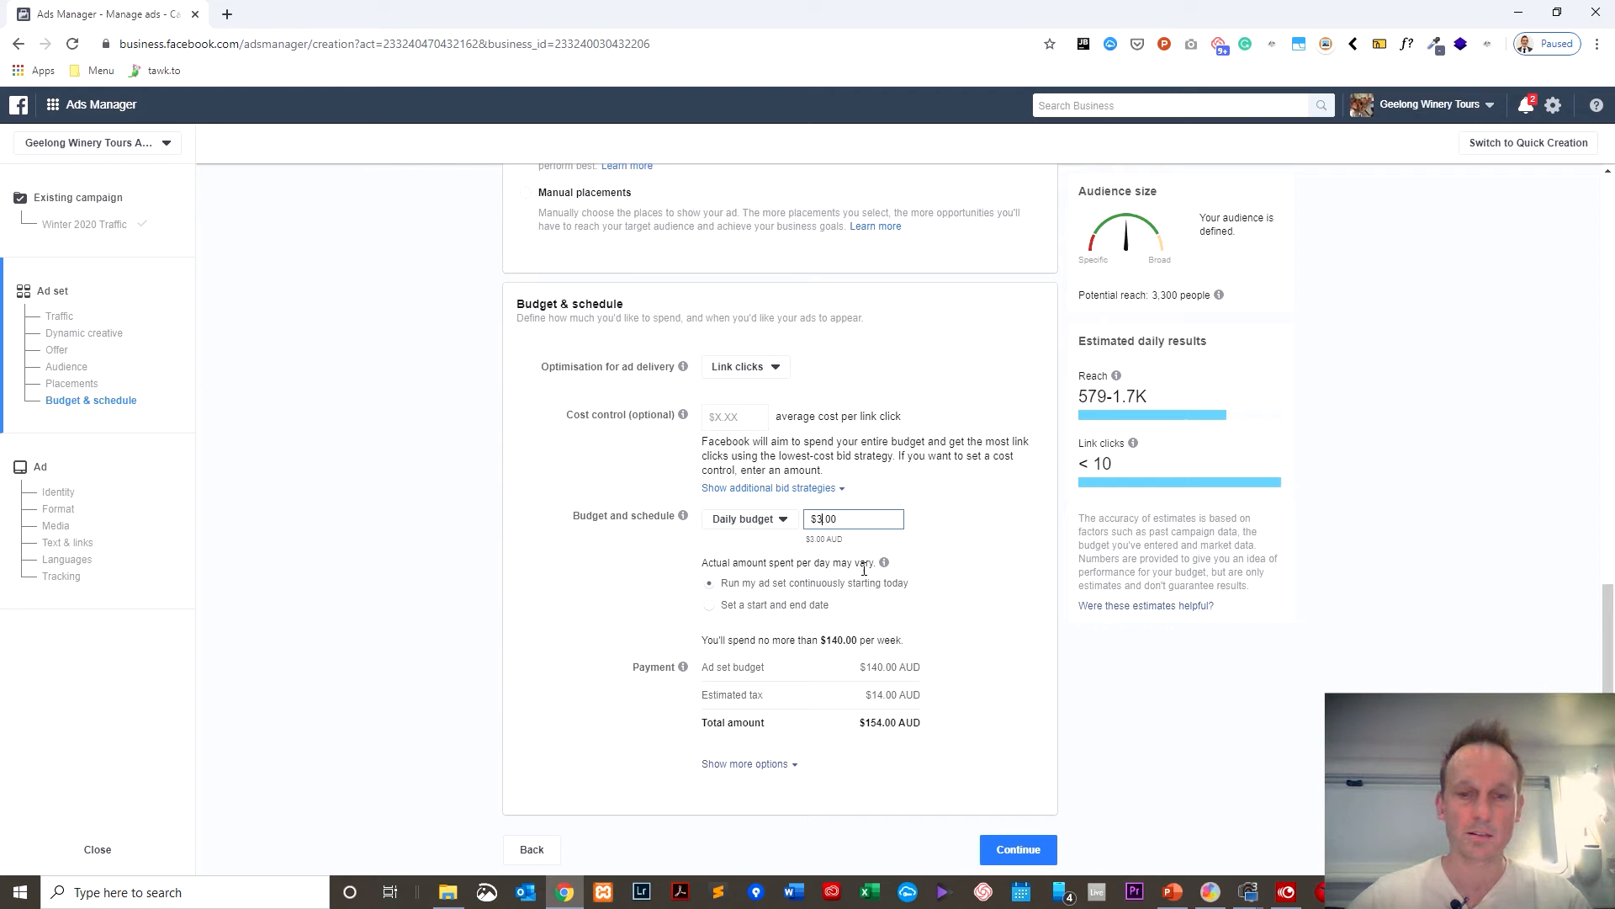
left_click(461, 517)
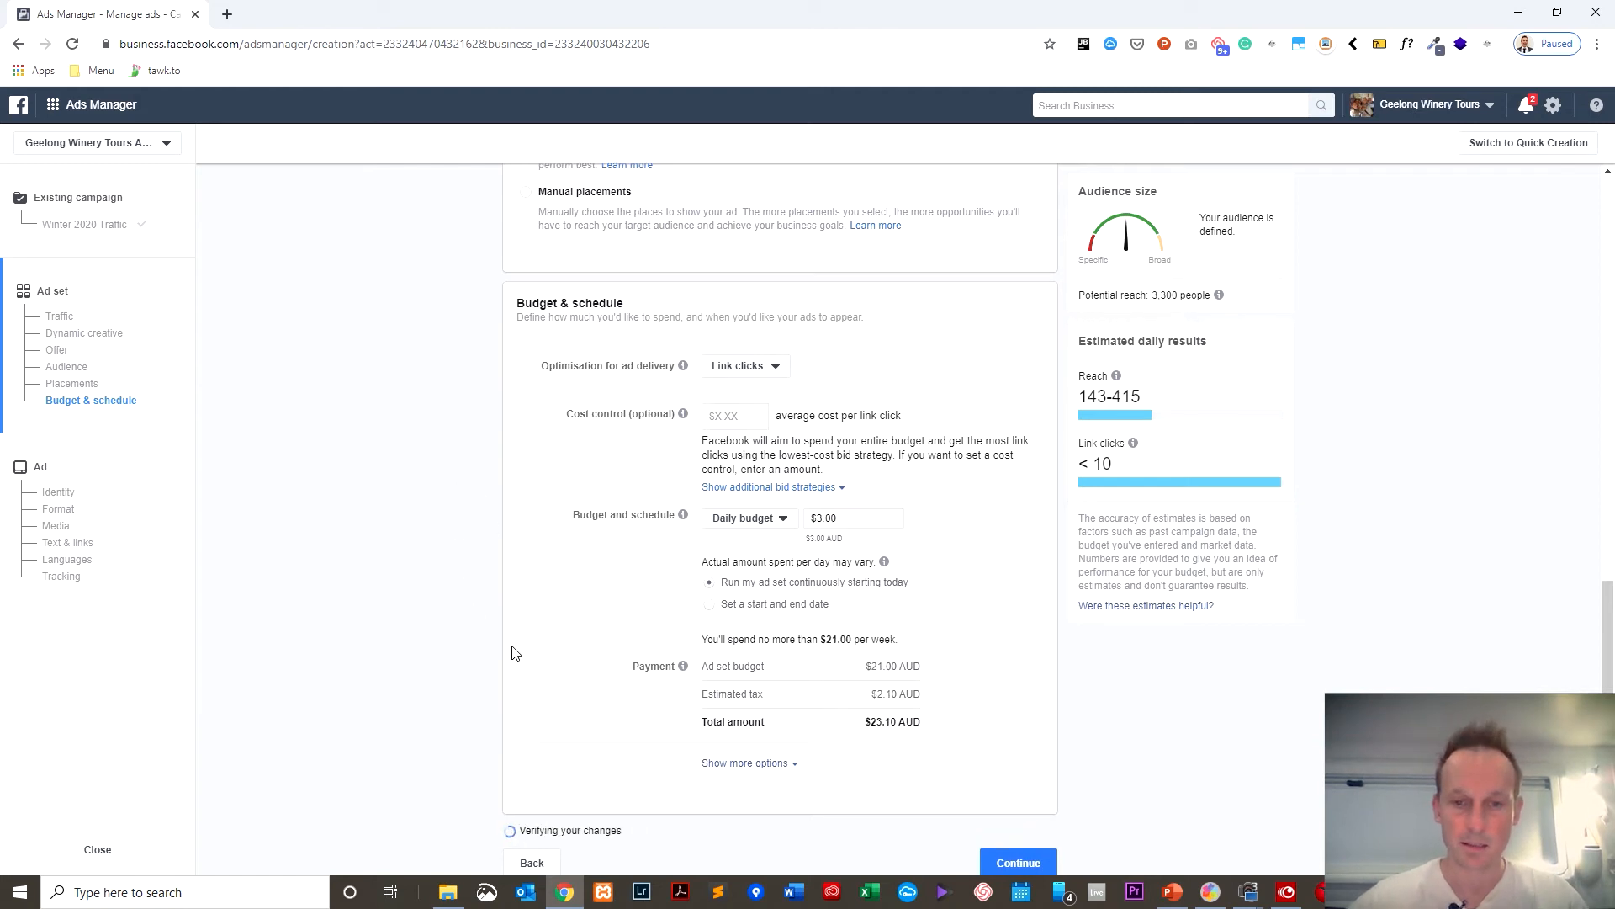
- Schedule the ad set from 30/4/2020 to 31/7/2020 and continue to the ad setup
left_click(748, 605)
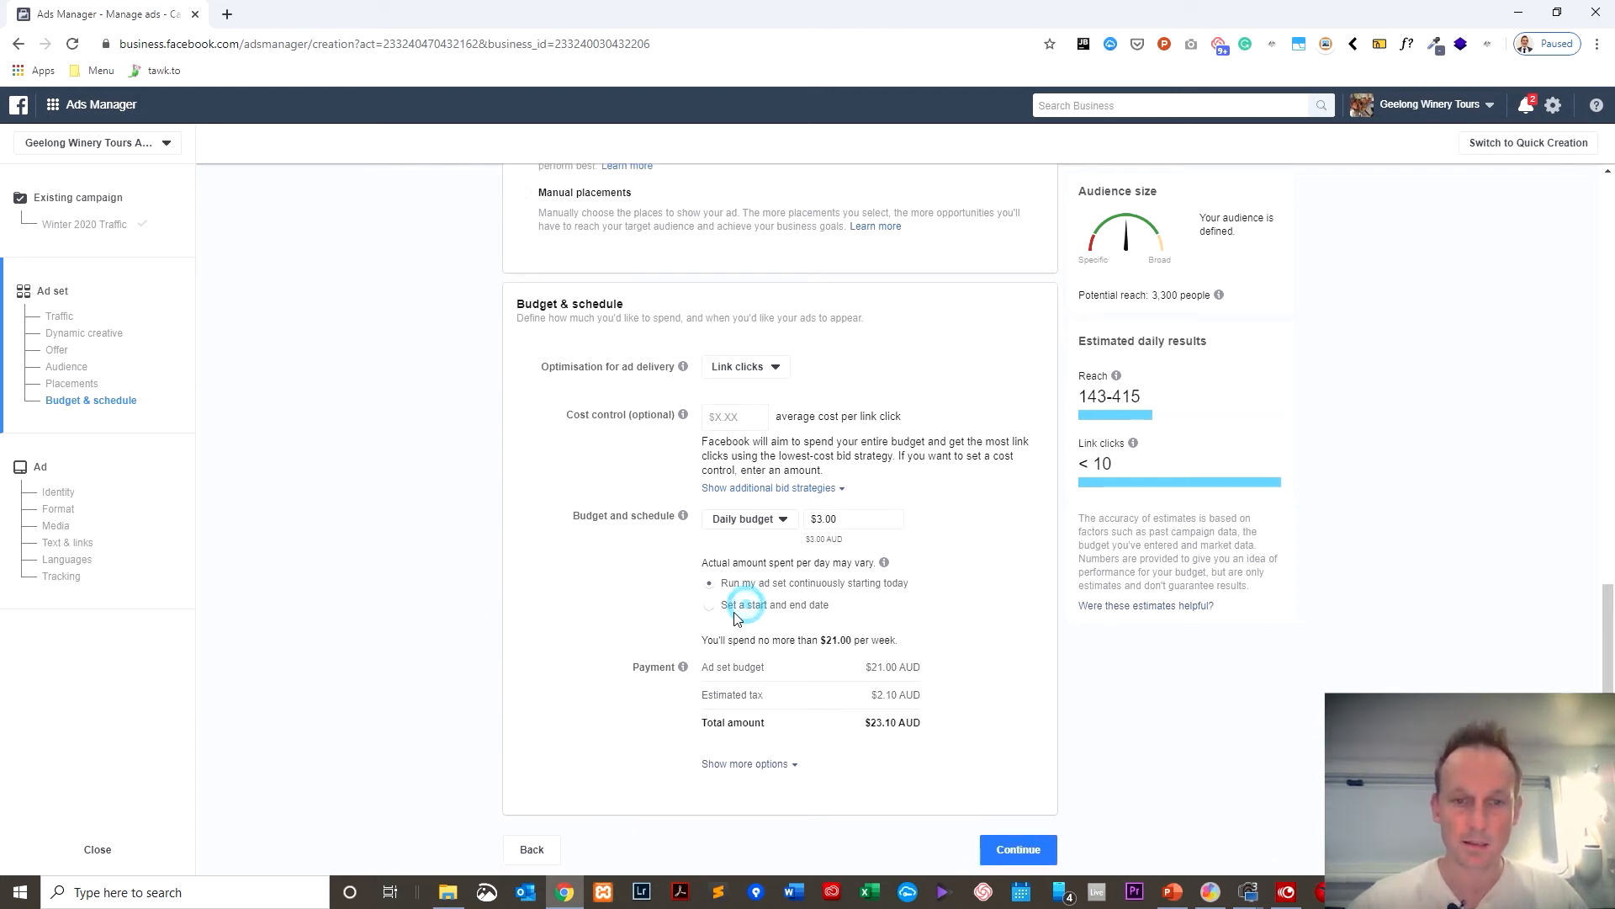
left_click(786, 644)
left_click(900, 806)
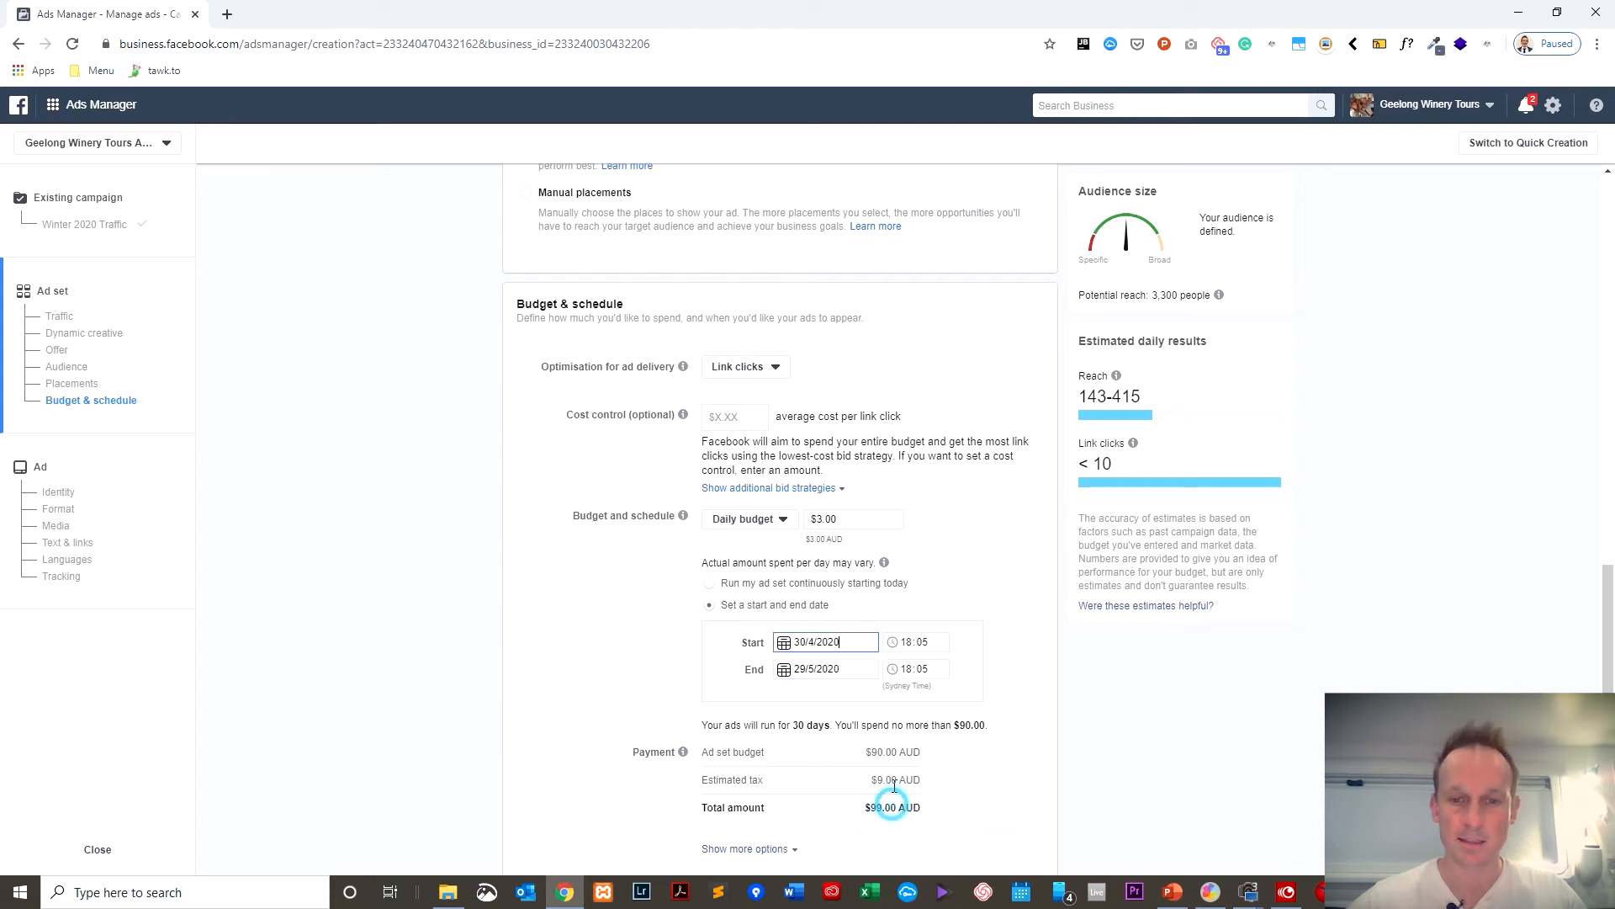
left_click(791, 675)
left_click(958, 477)
left_click(958, 477)
left_click(927, 614)
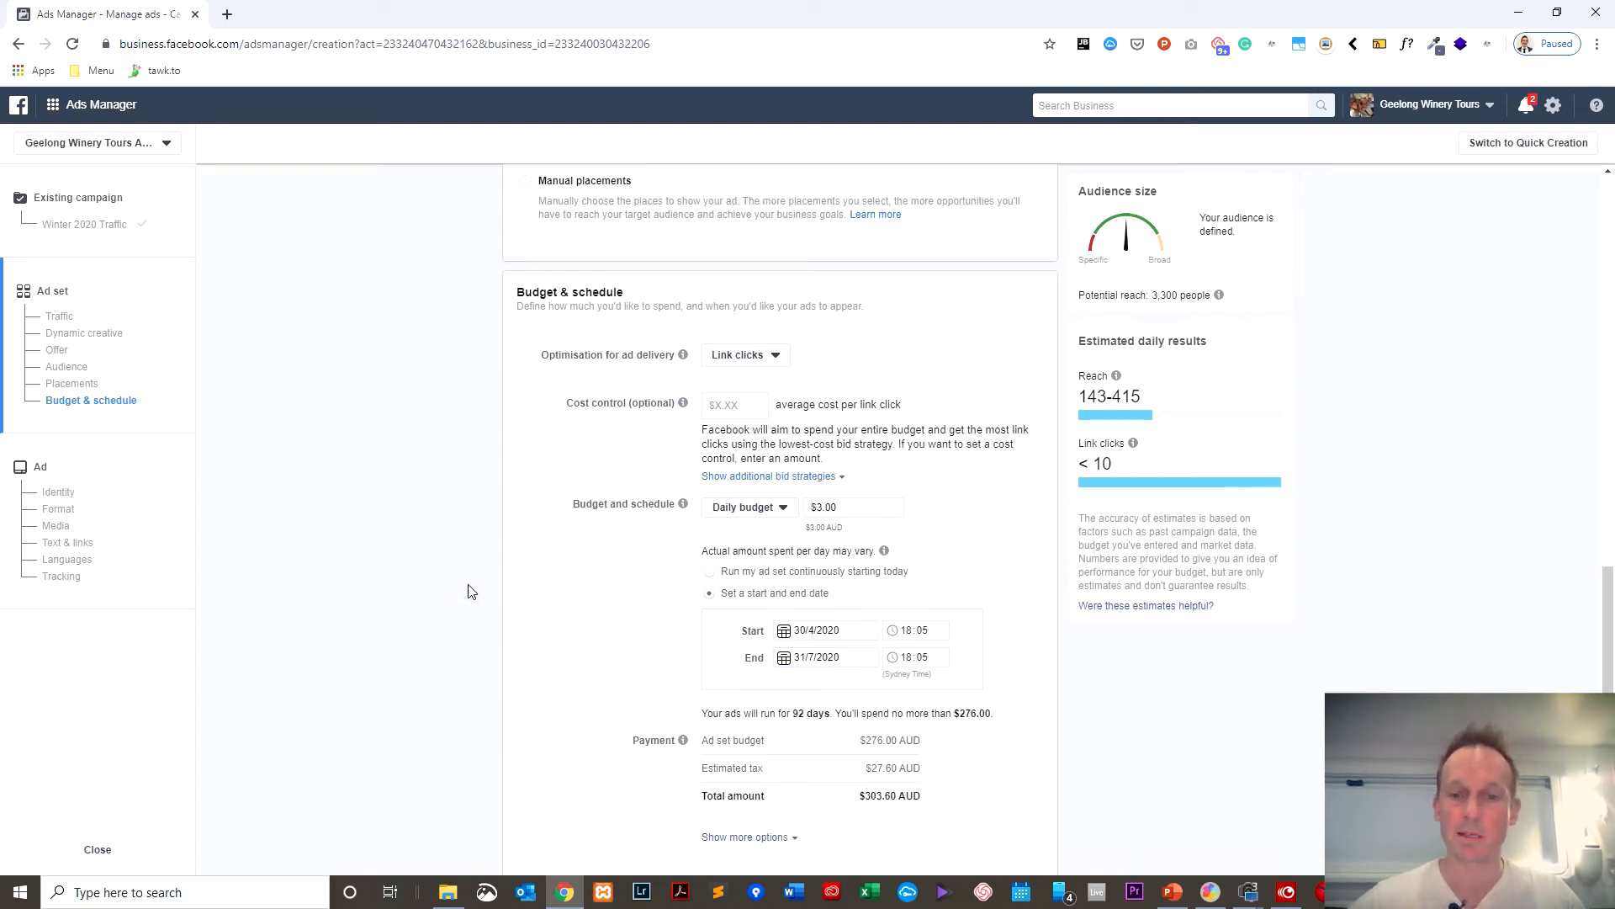
scroll(467, 593, "down", 1)
left_click(1018, 860)
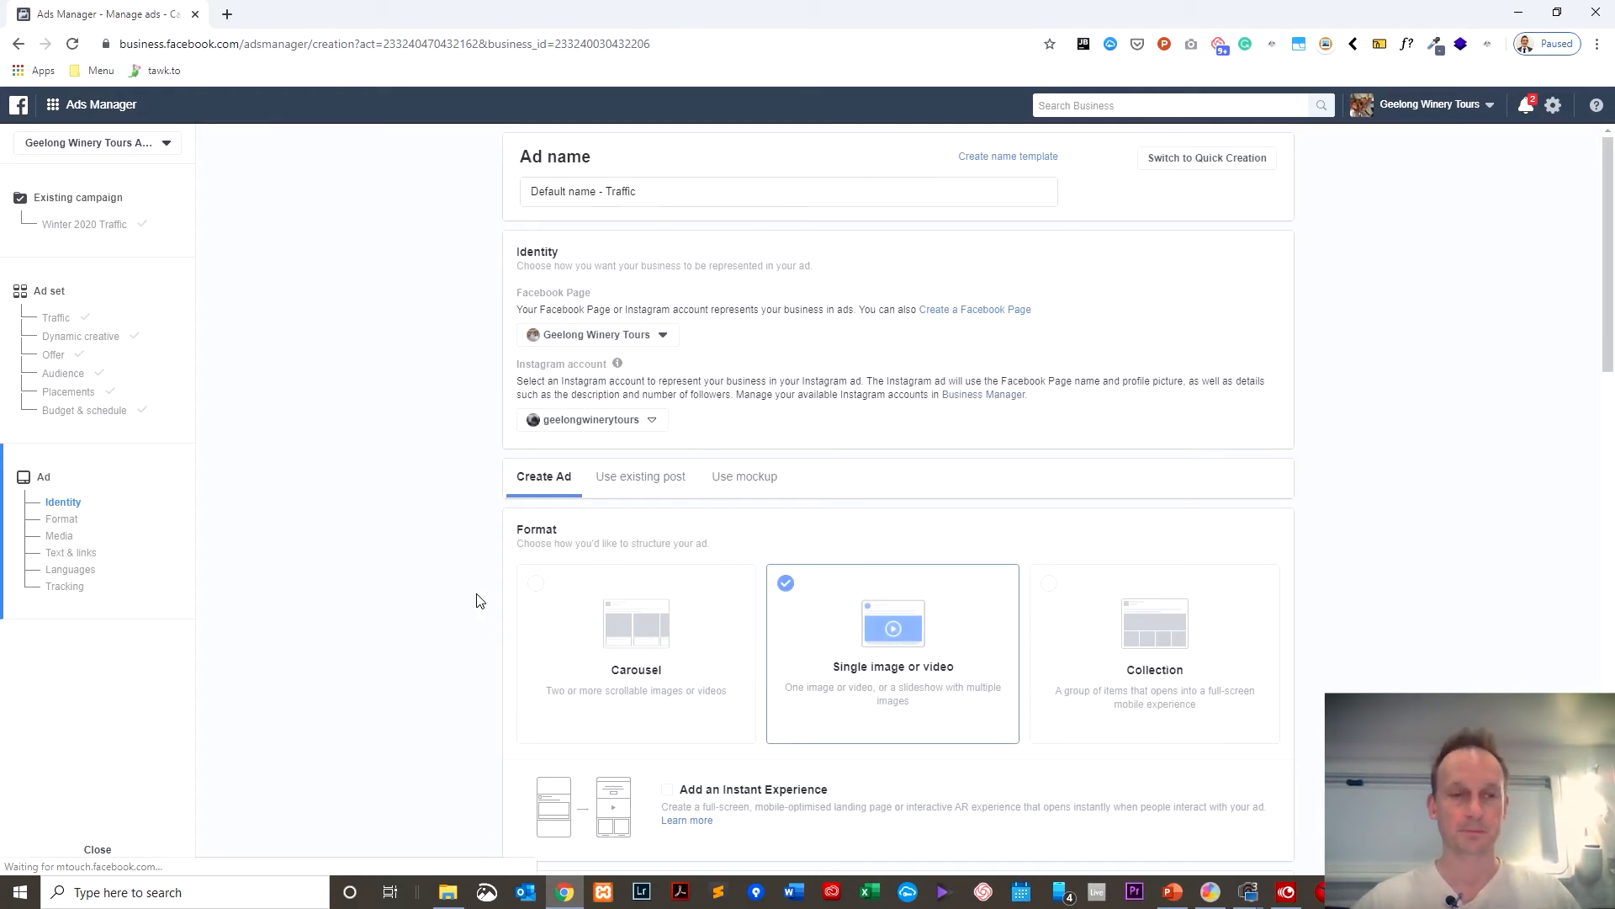
- Add the account image 20190629_142437.jpg as the new ad's media
scroll(926, 653, "down", 6)
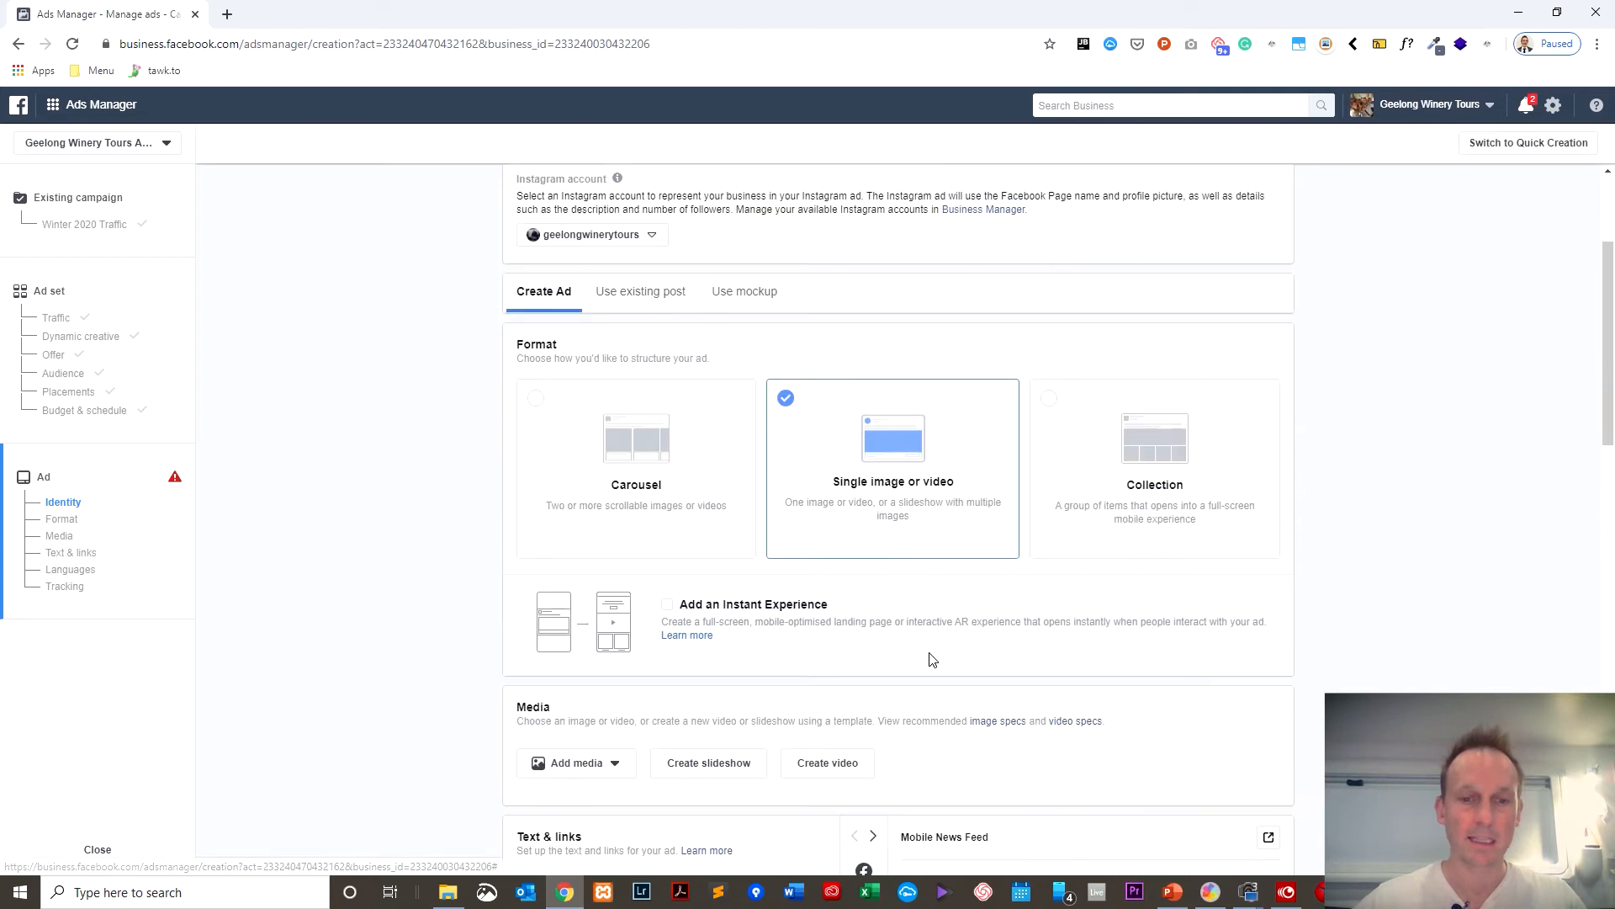
left_click(581, 432)
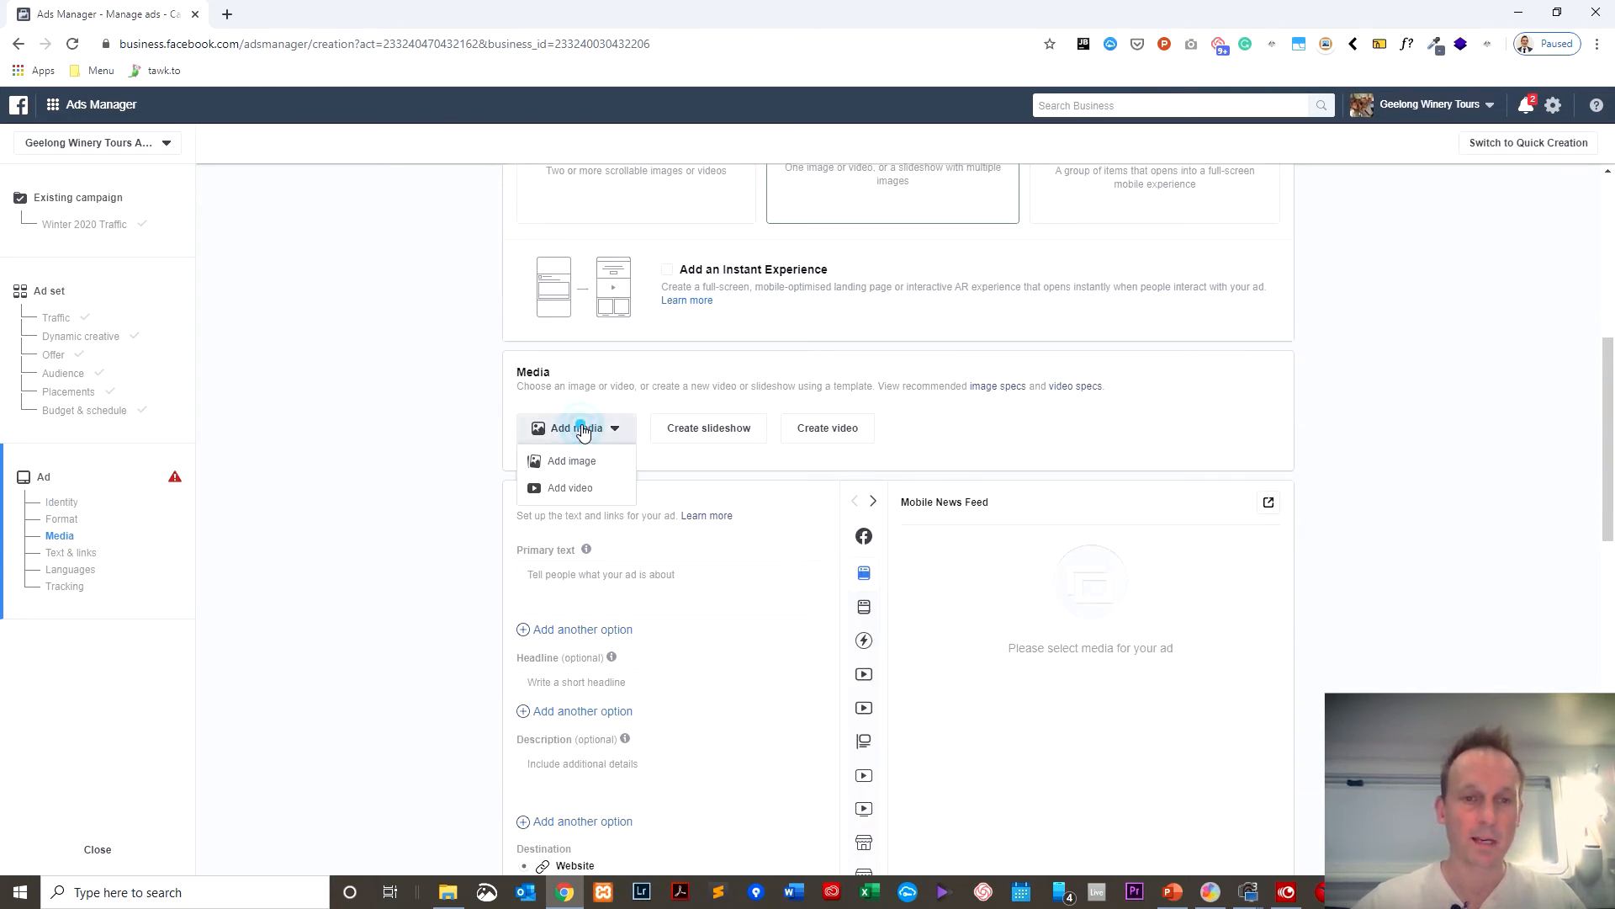
left_click(572, 459)
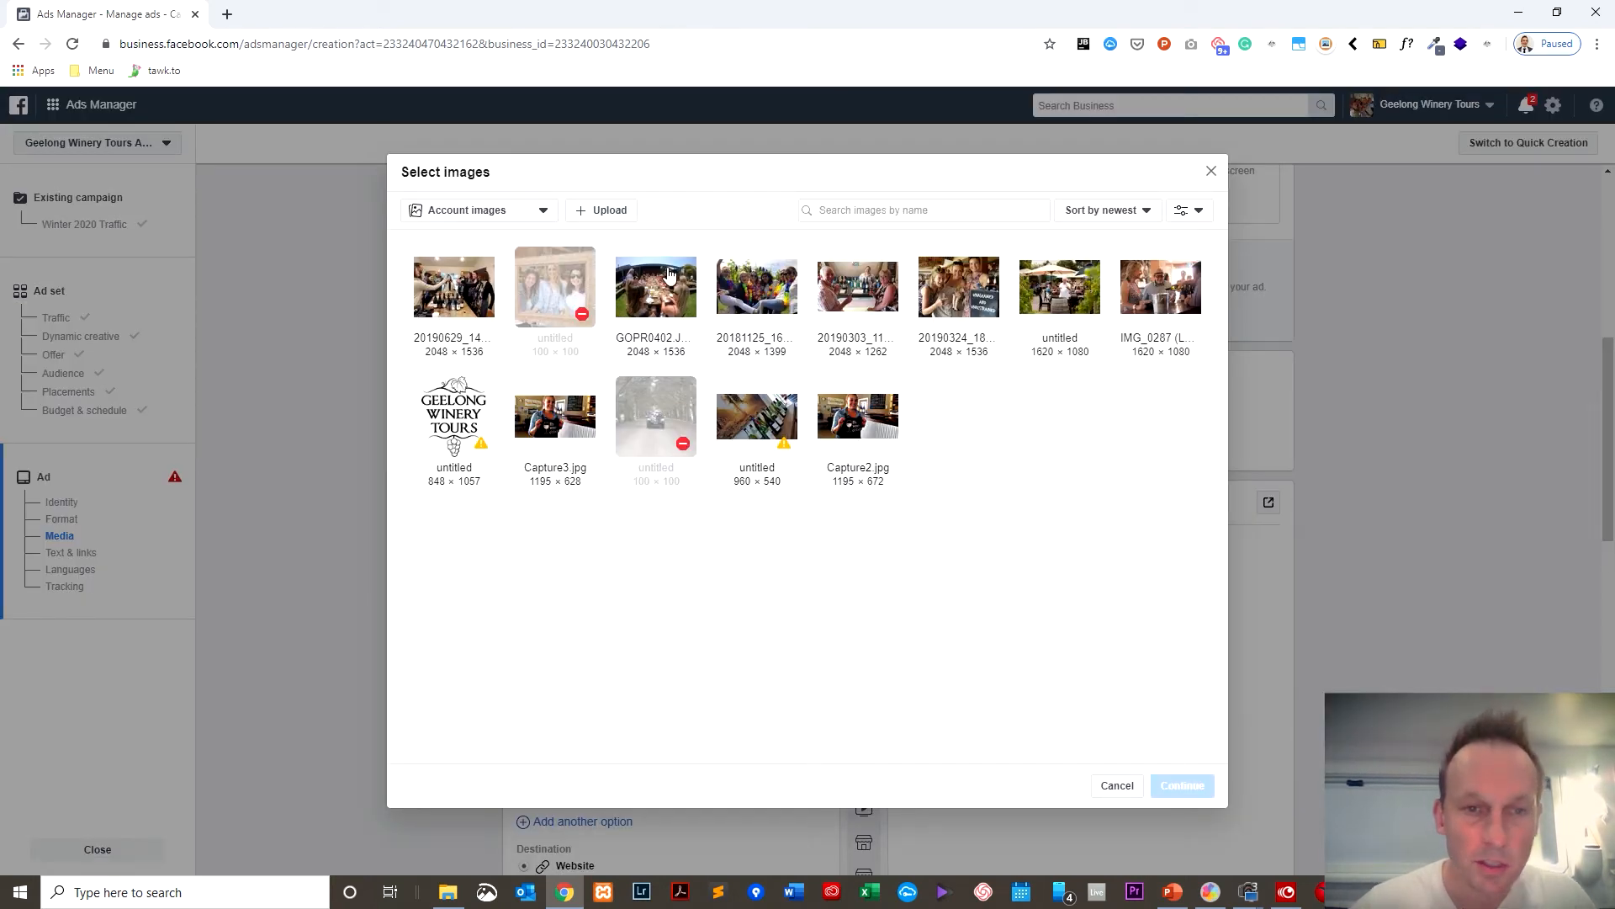
left_click(469, 311)
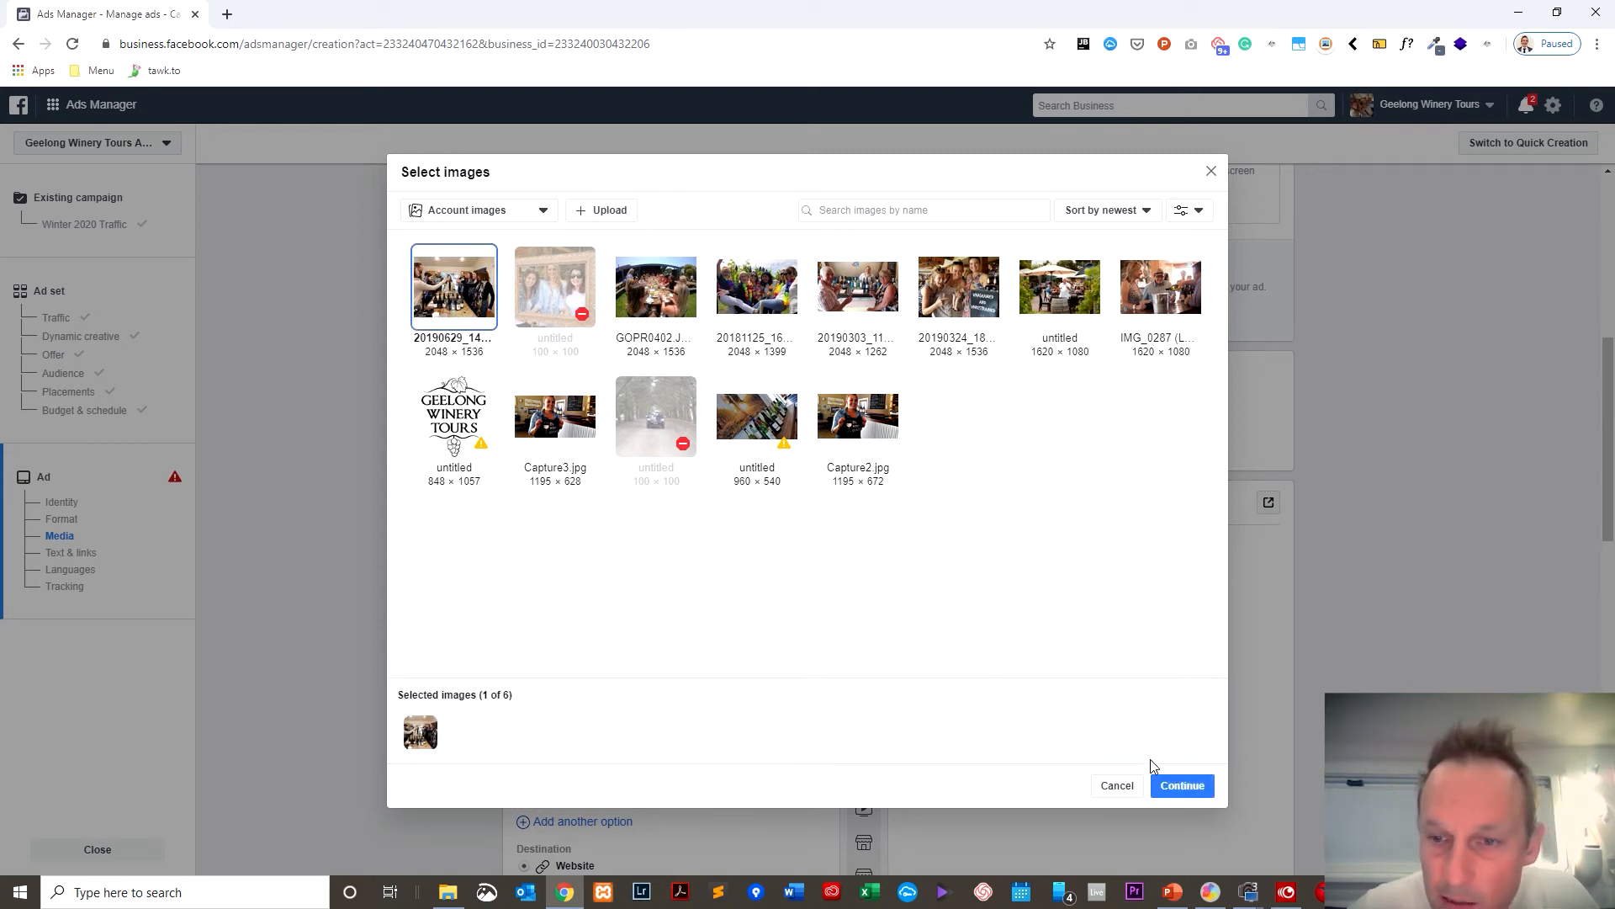
left_click(1170, 795)
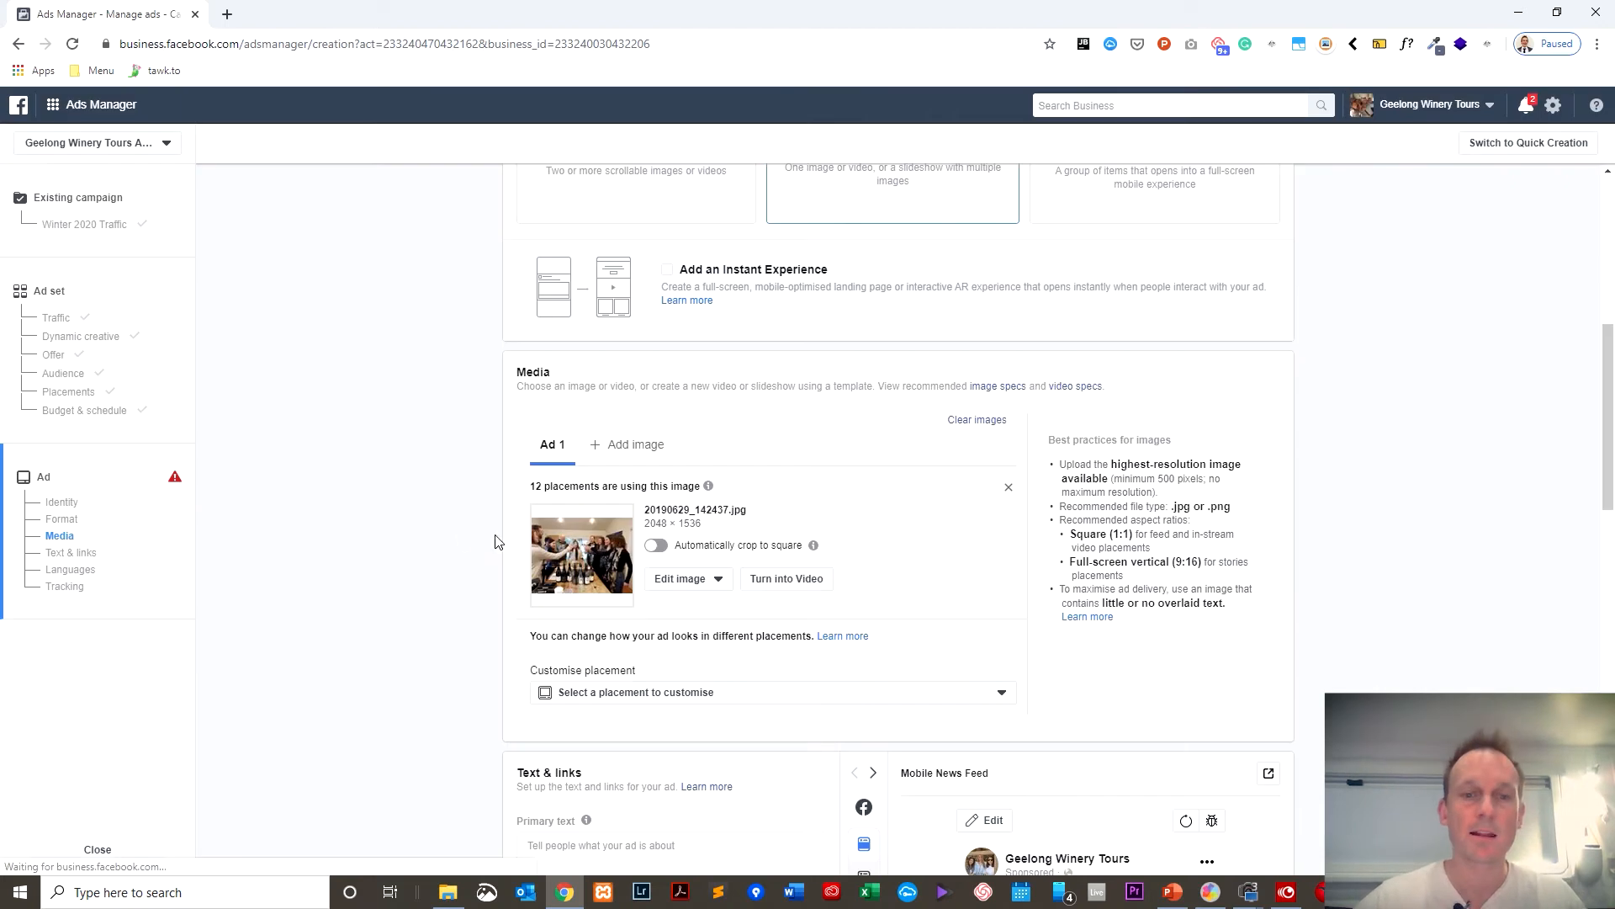
- Copy "Dreaming of some time for just yourself and your partner?" from the PowerPoint slide's Consideration ads and paste it as the ad's primary text in Ads Manager
scroll(428, 540, "down", 6)
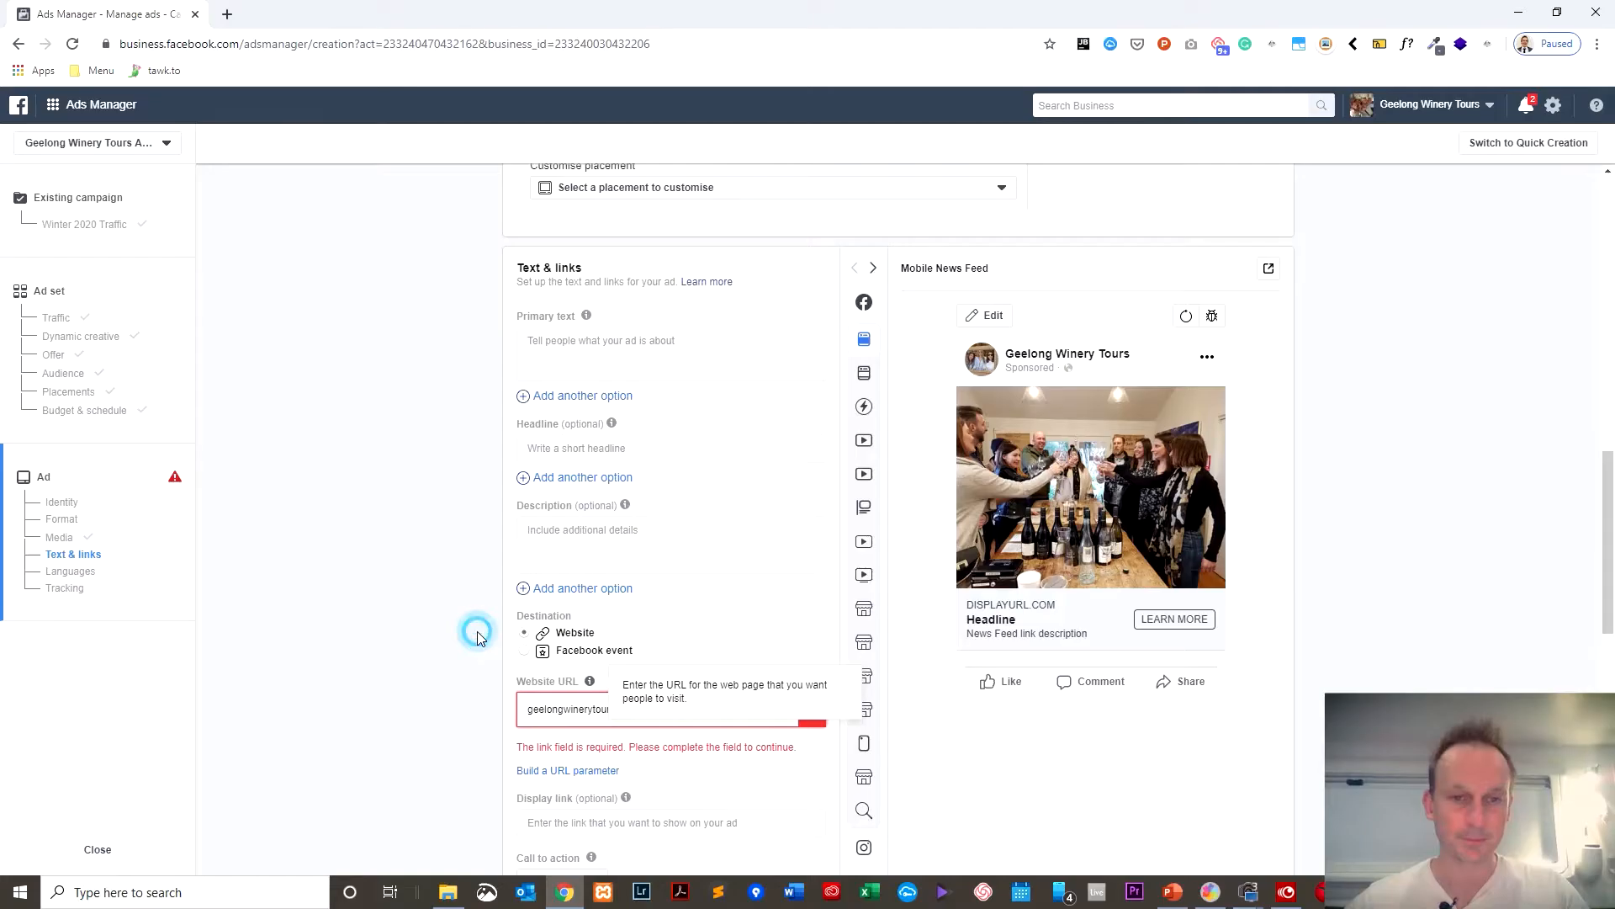
key("alt+Tab")
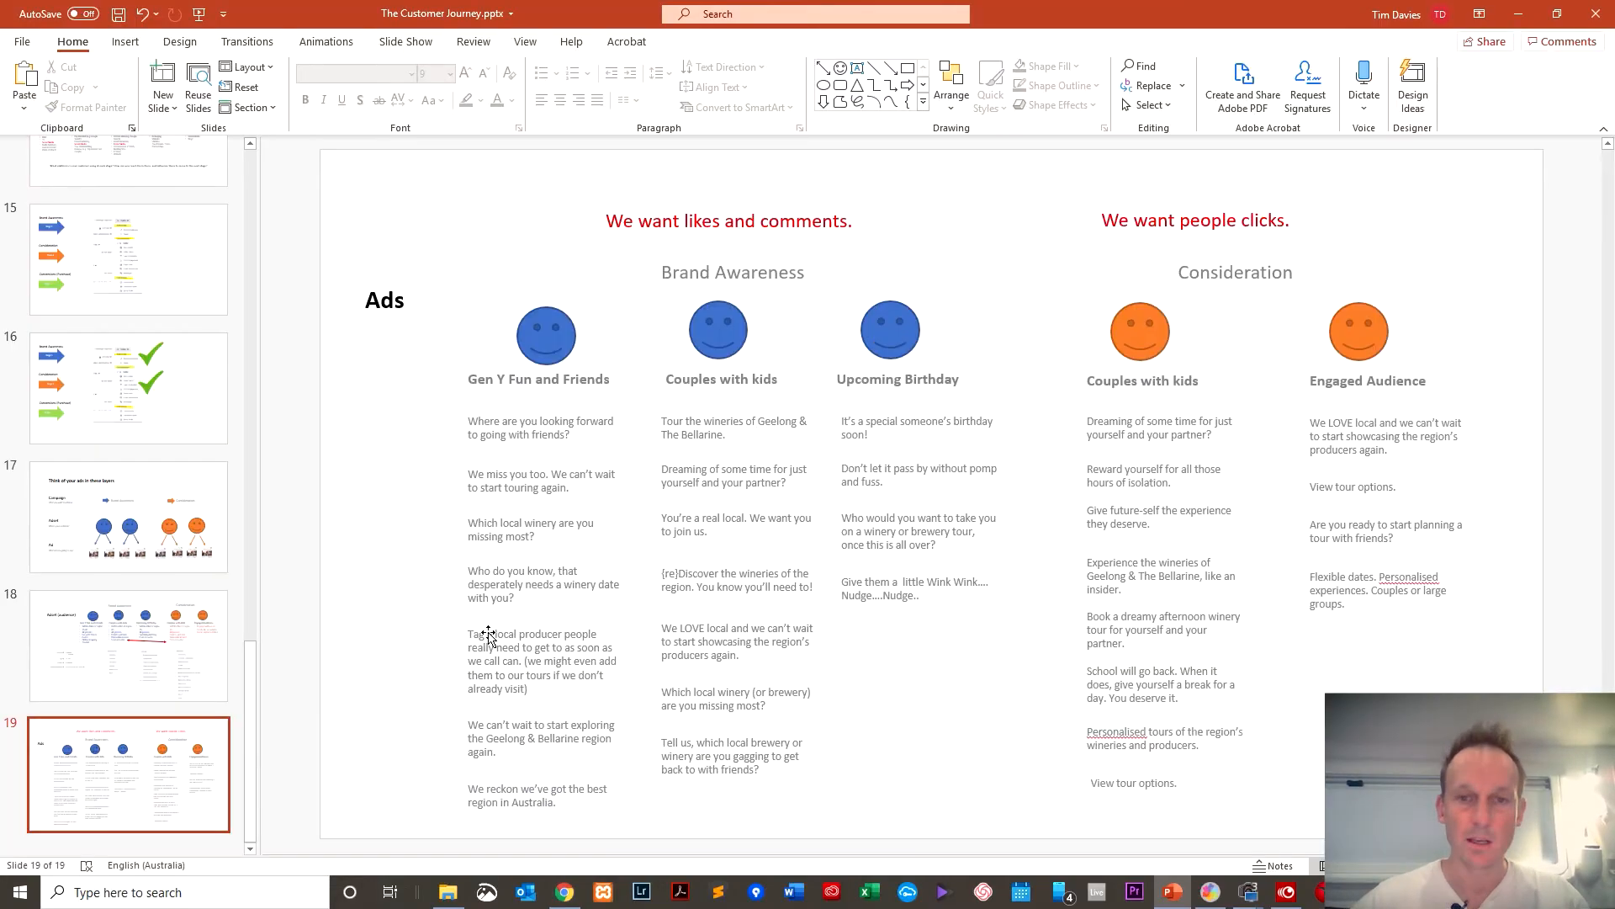
left_click(1380, 538)
left_click(1182, 463)
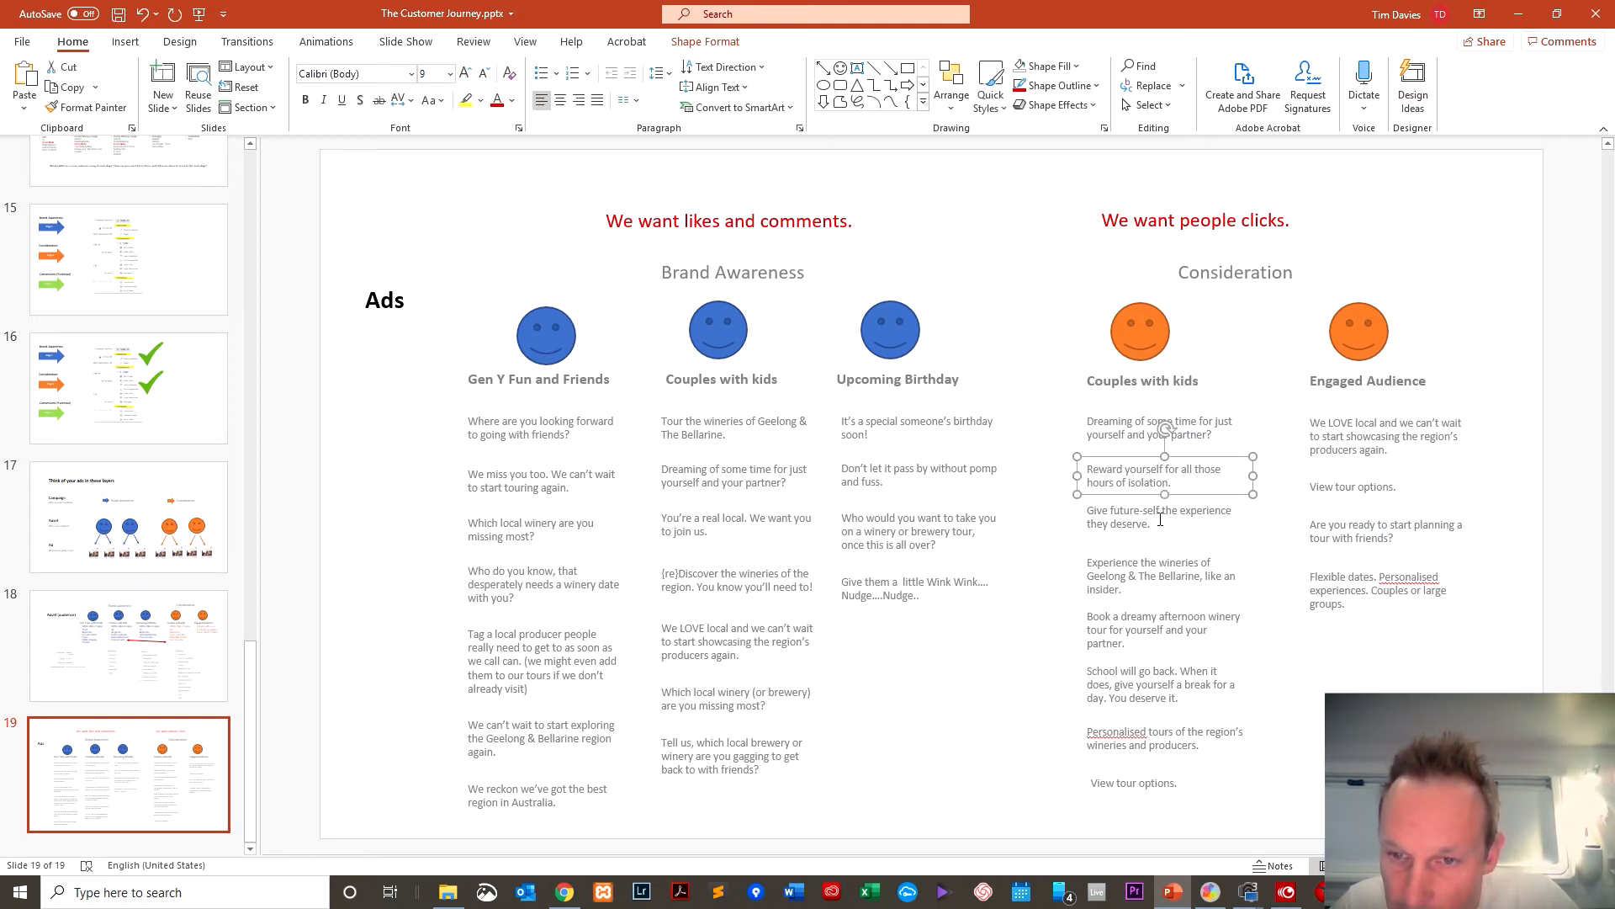
left_click(1142, 434)
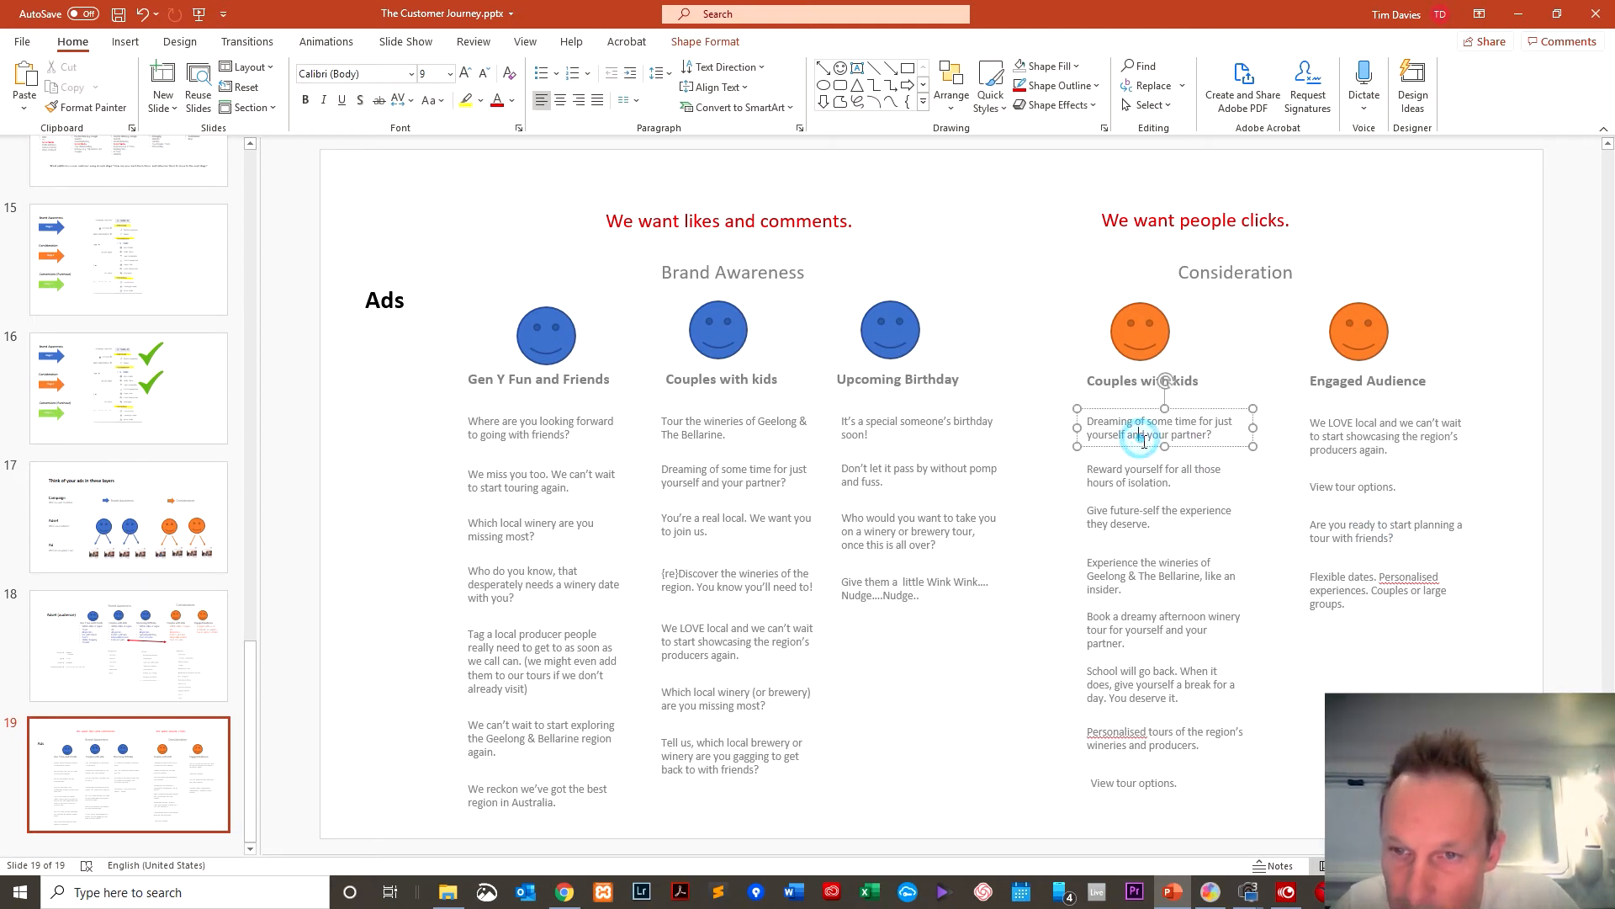
left_click_drag(1216, 434, 1052, 433)
key("ctrl+c")
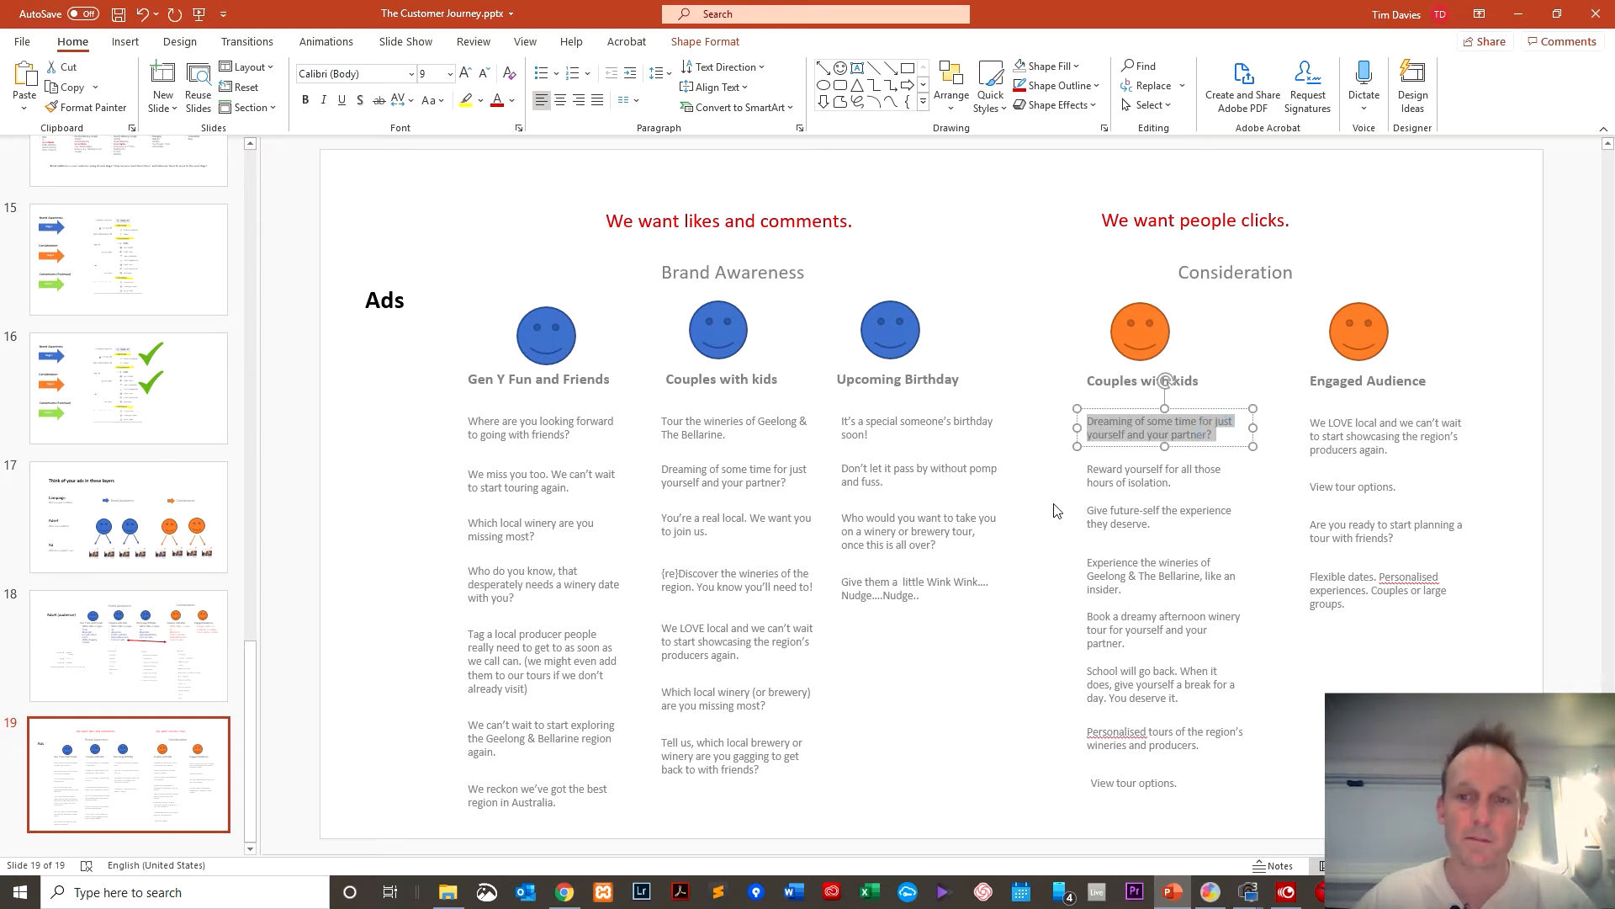
key("alt+Tab")
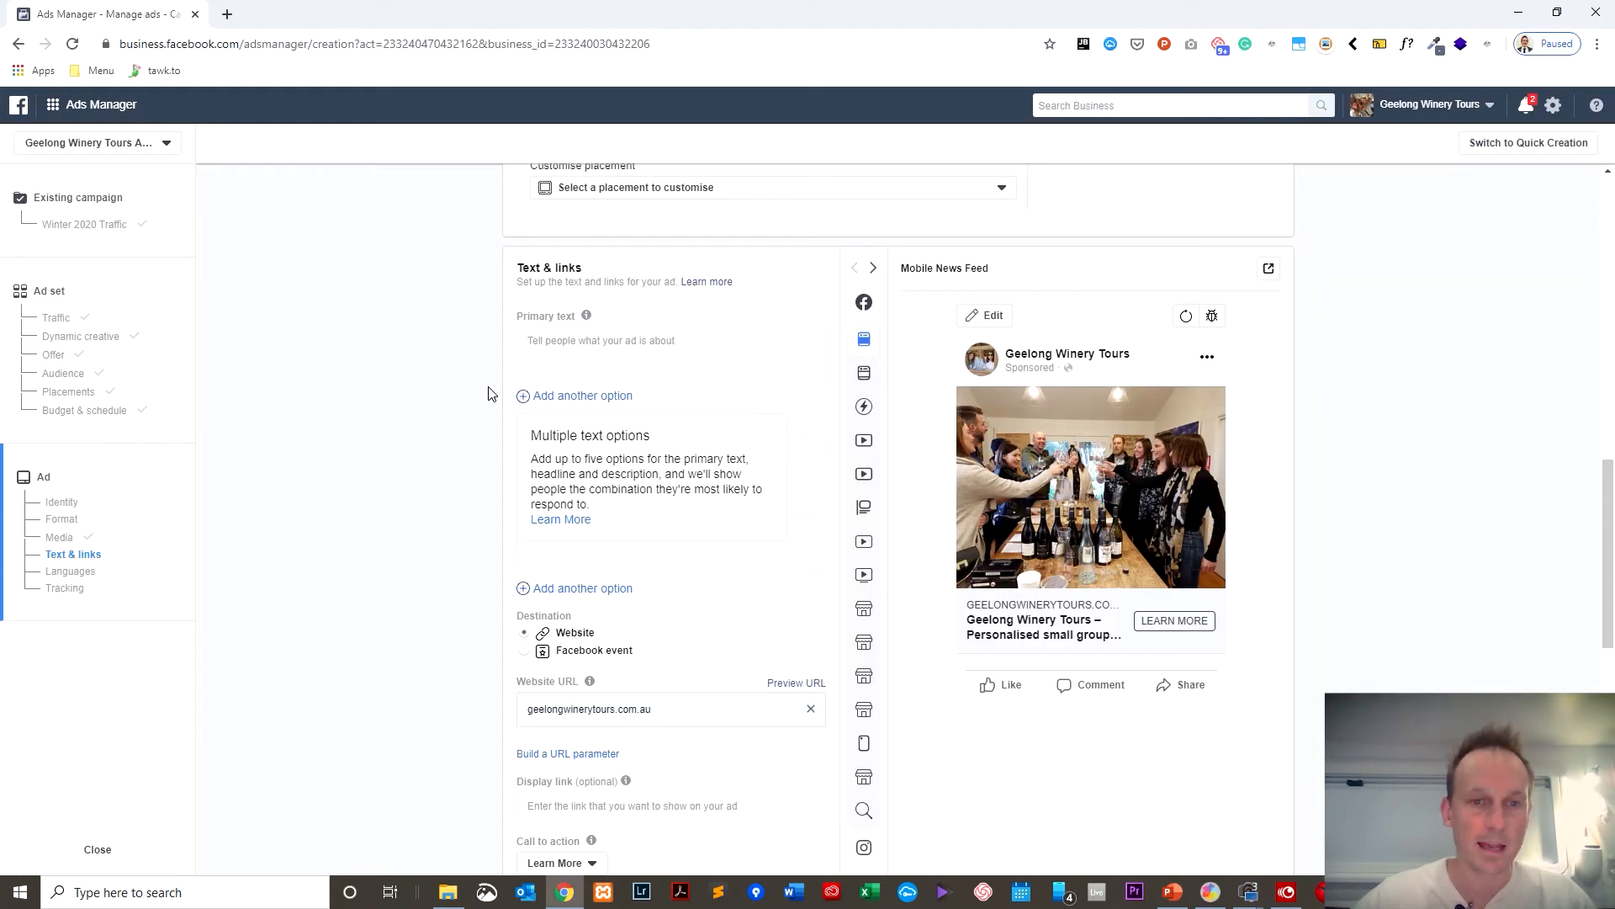
left_click(567, 340)
key("ctrl+v")
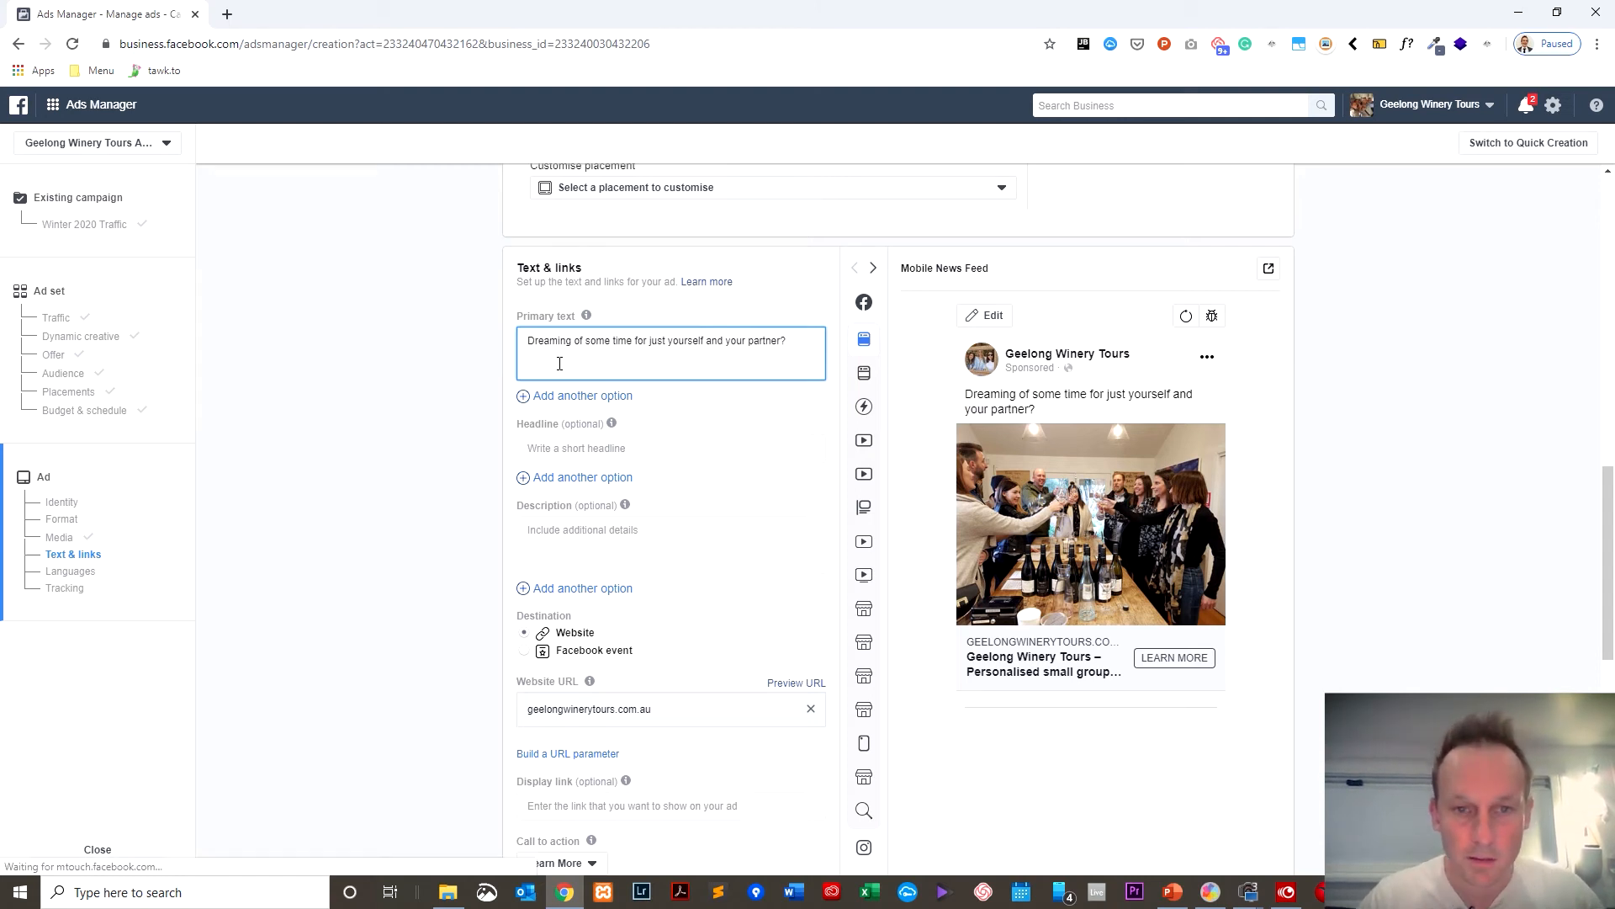
- Reword the primary text to read "Dreaming of some time with great friends?"
left_click_drag(648, 340, 785, 341)
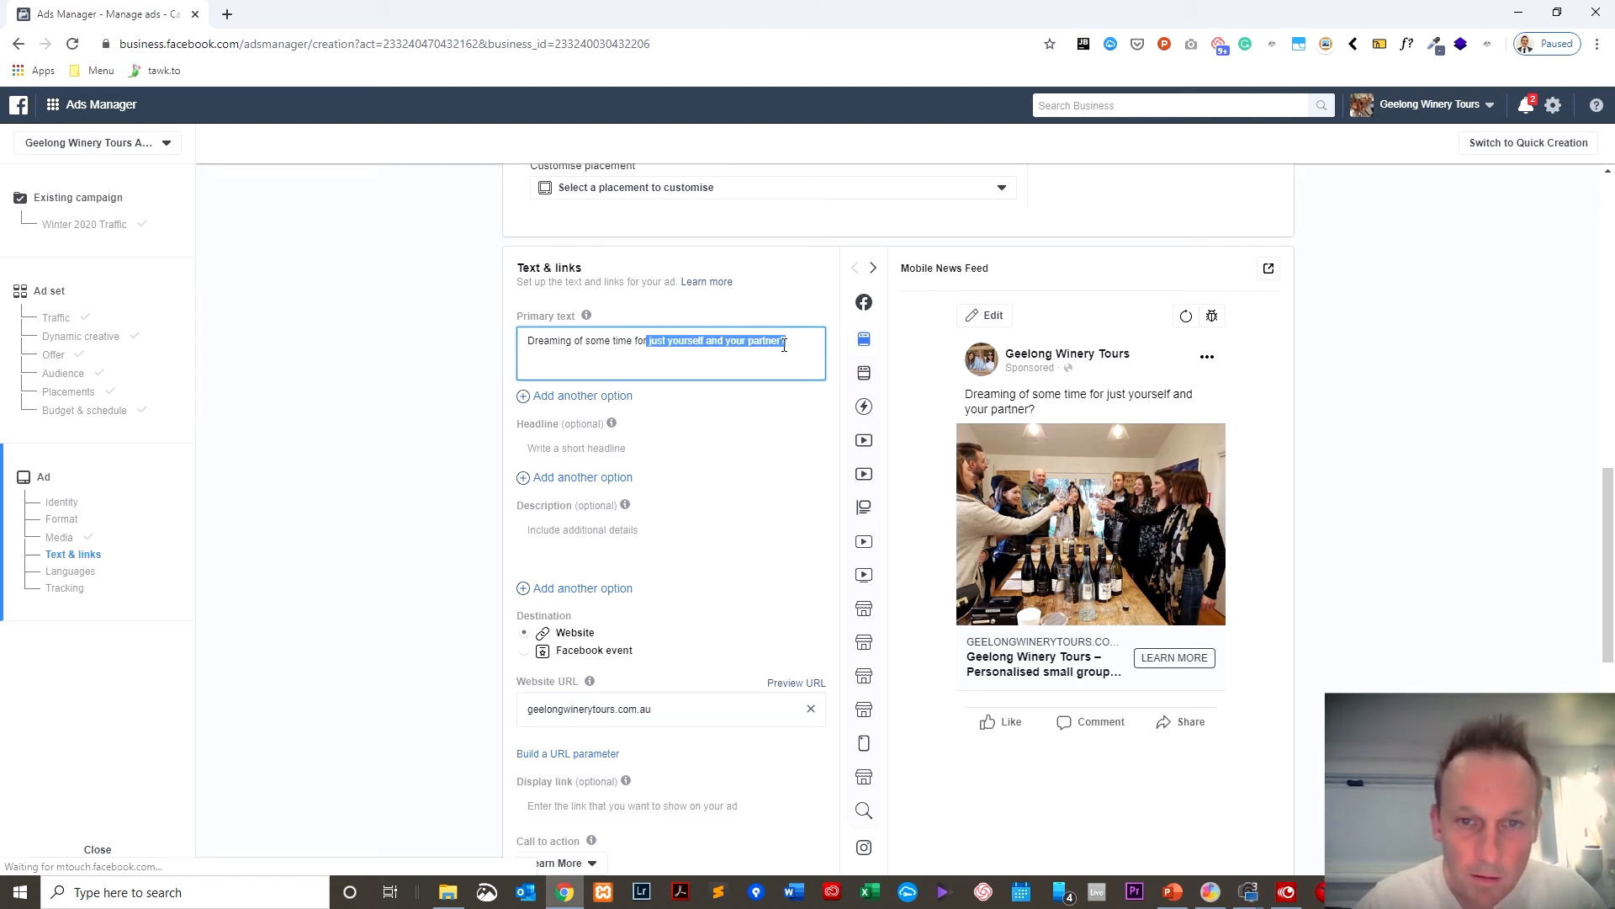
key("BackSpace")
key("BackSpace")
key("BackSpace")
key("BackSpace")
key("BackSpace")
key("BackSpace")
key("BackSpace")
key("BackSpace")
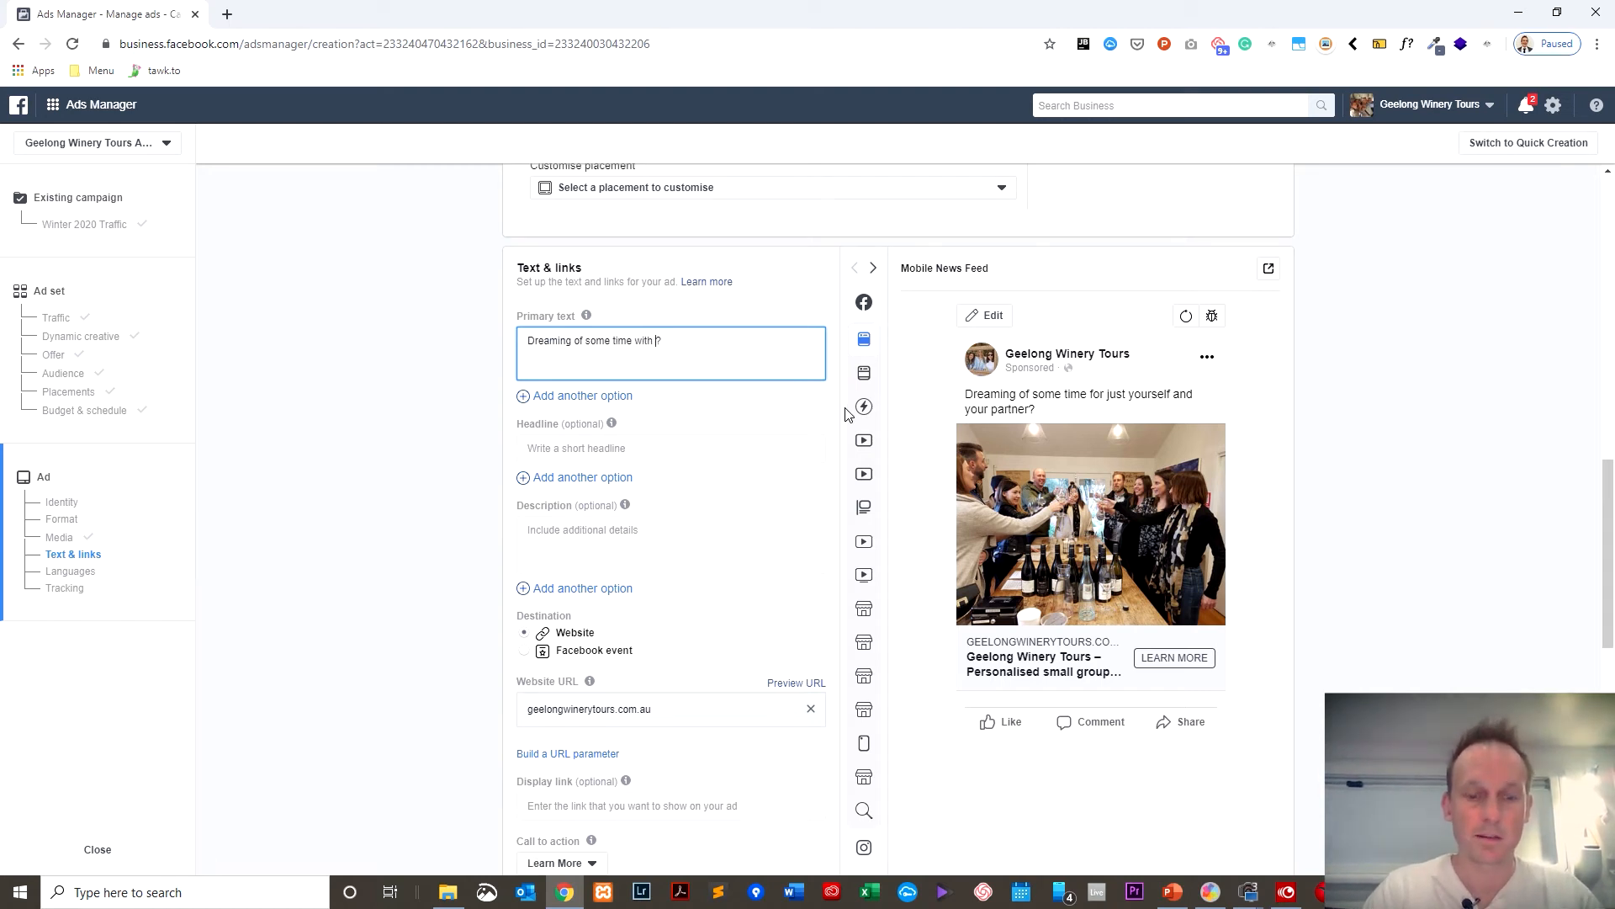
type("ime with great friends")
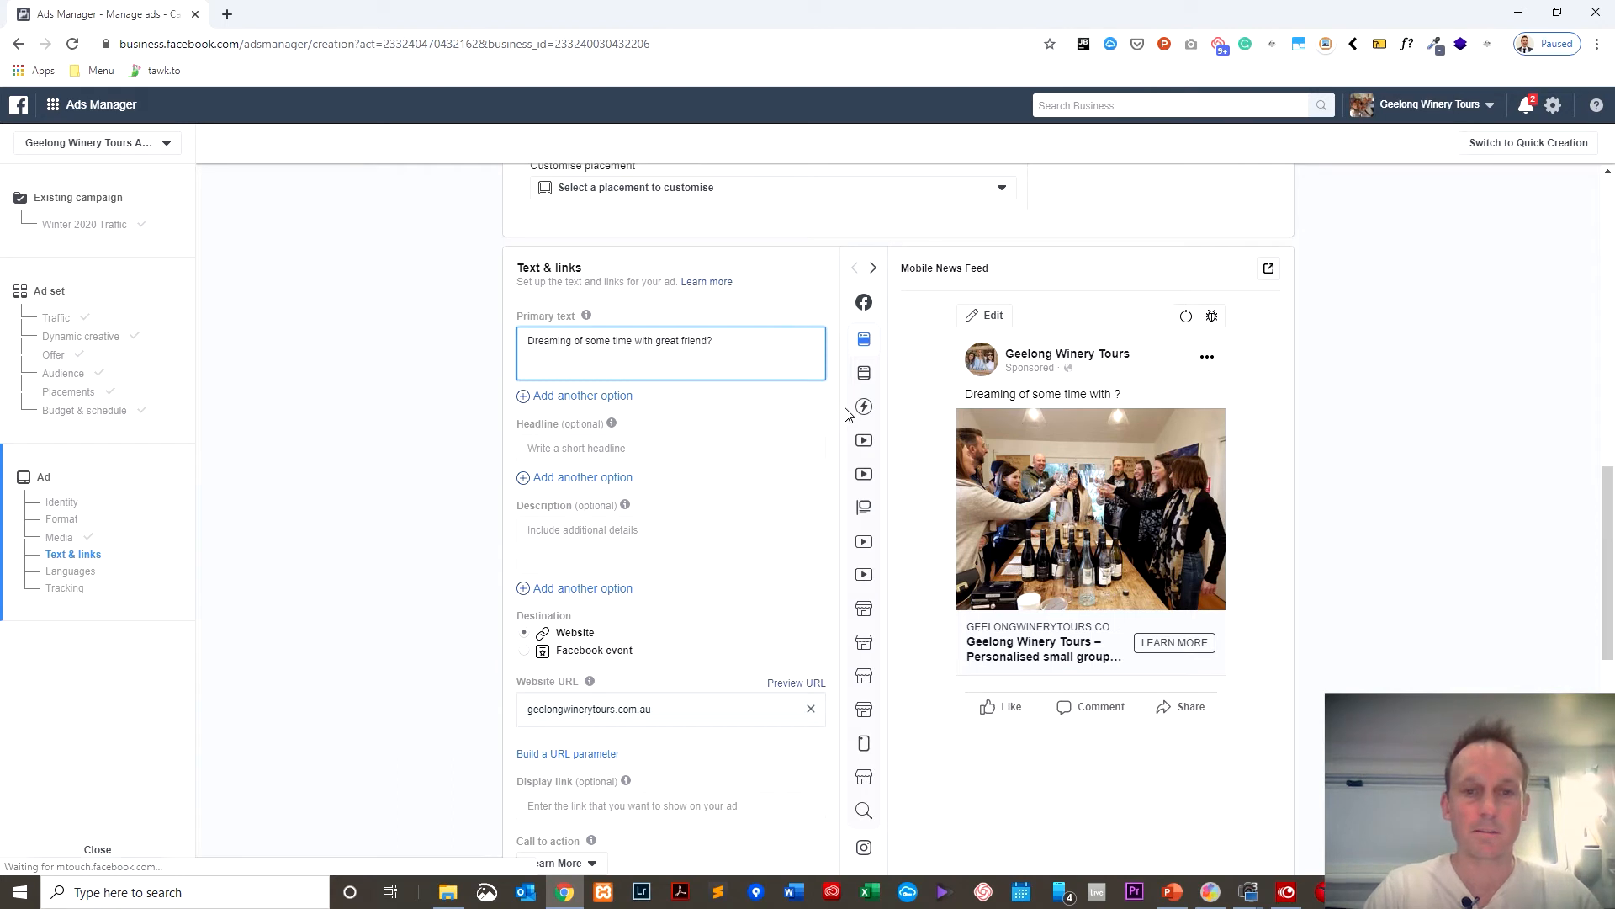
left_click(454, 408)
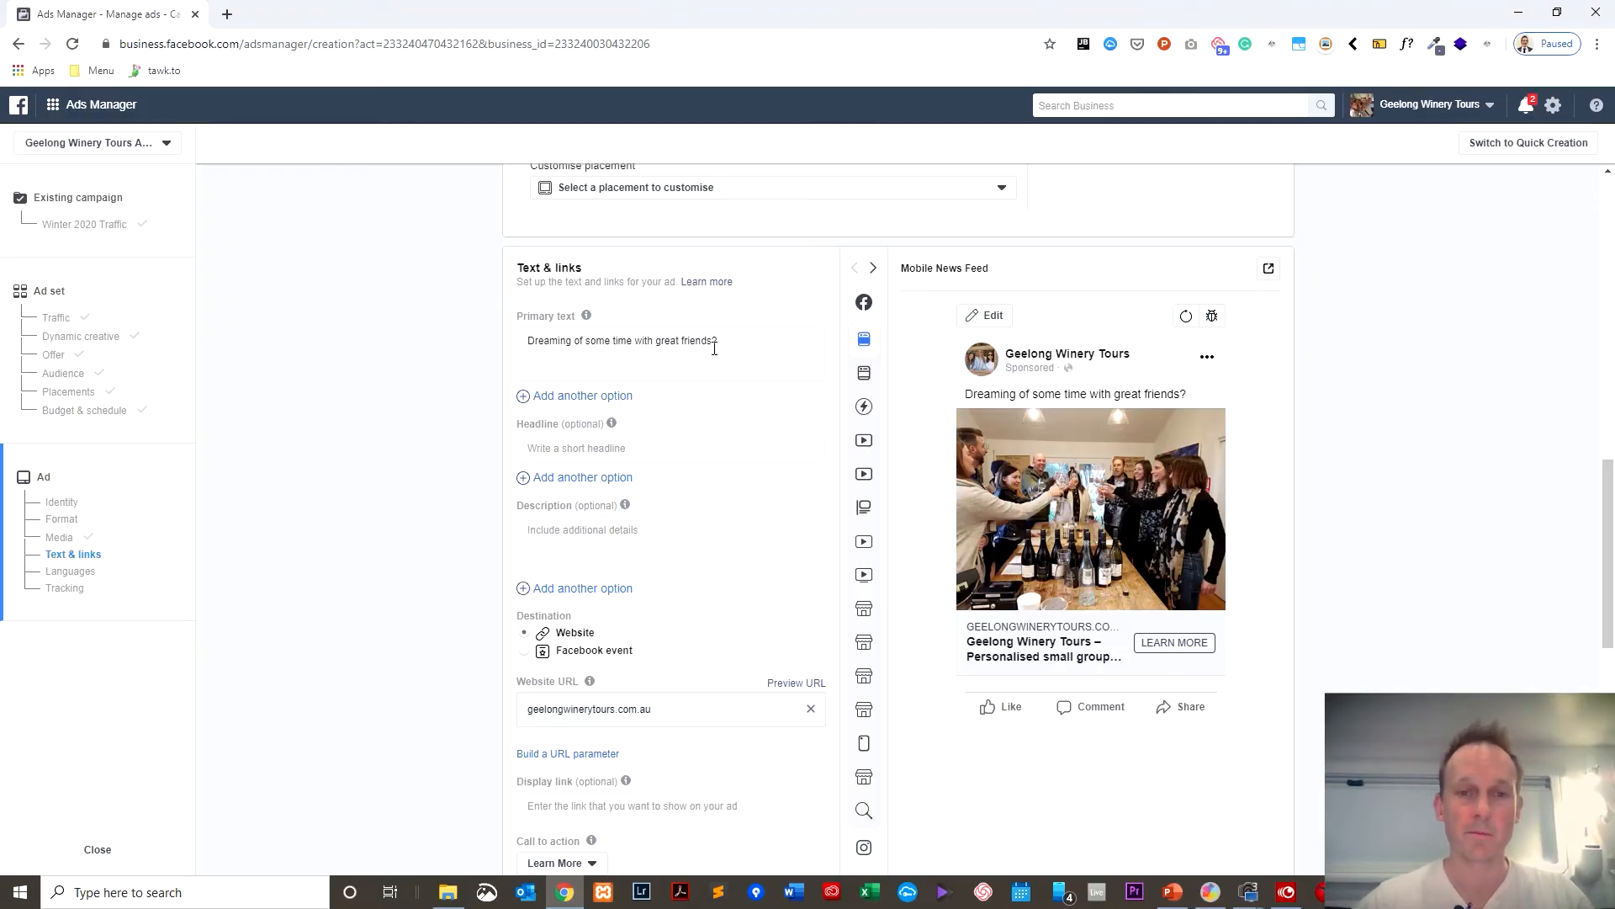
- Copy "Reward yourself for all those hours of isolation." from the PowerPoint slide and paste it as the ad's headline in Ads Manager
key("alt+Tab")
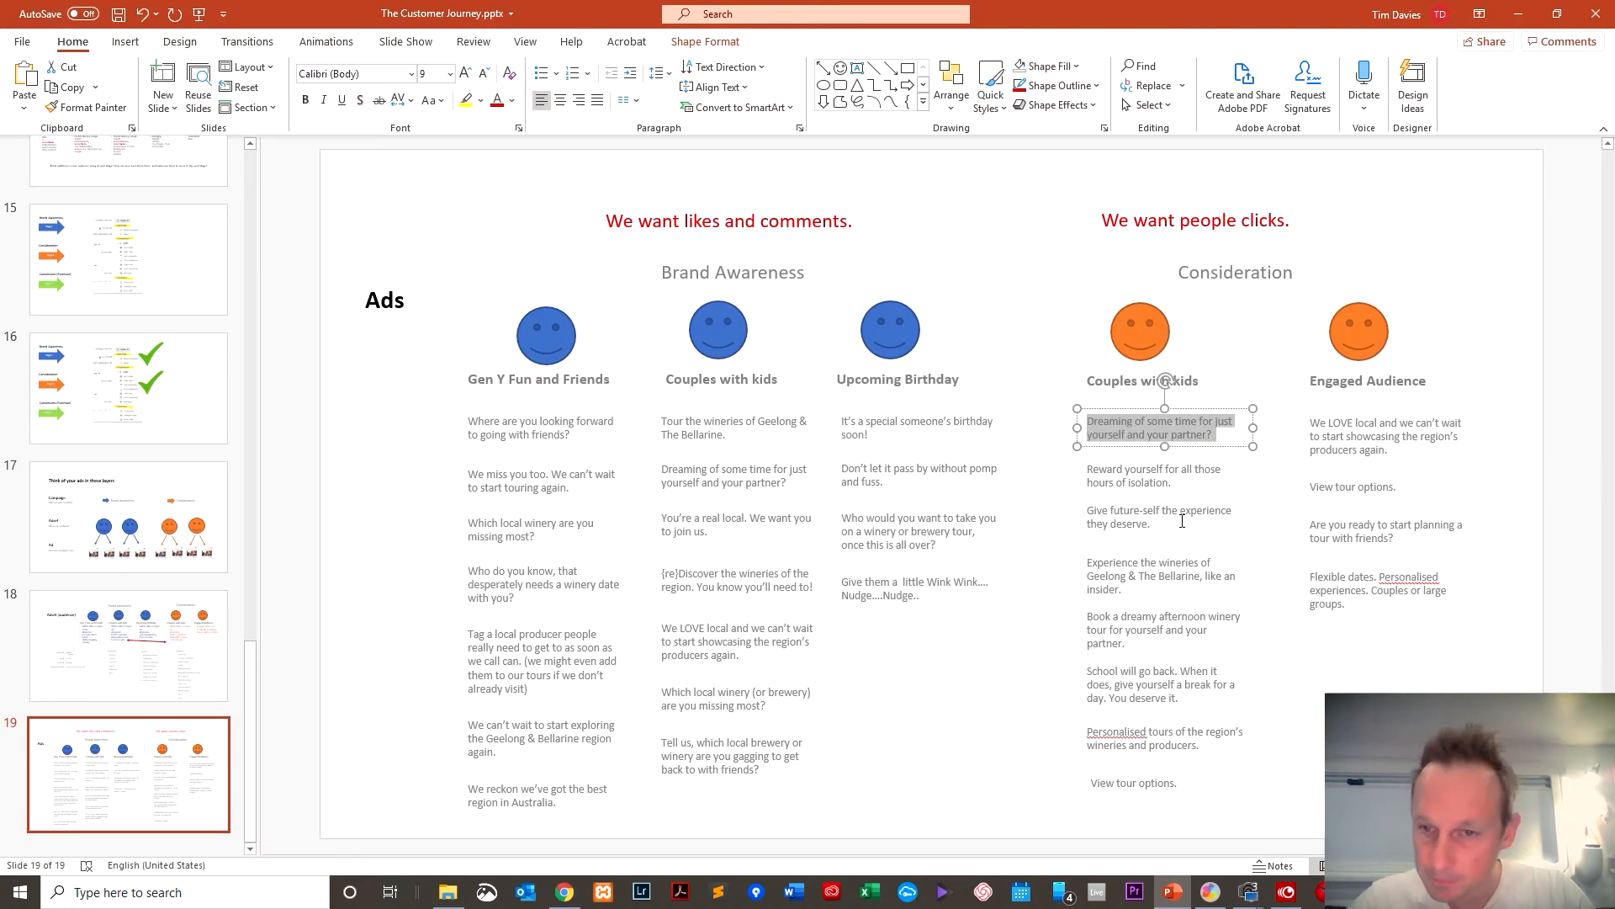
triple_click(1136, 479)
key("ctrl+c")
key("alt+Tab")
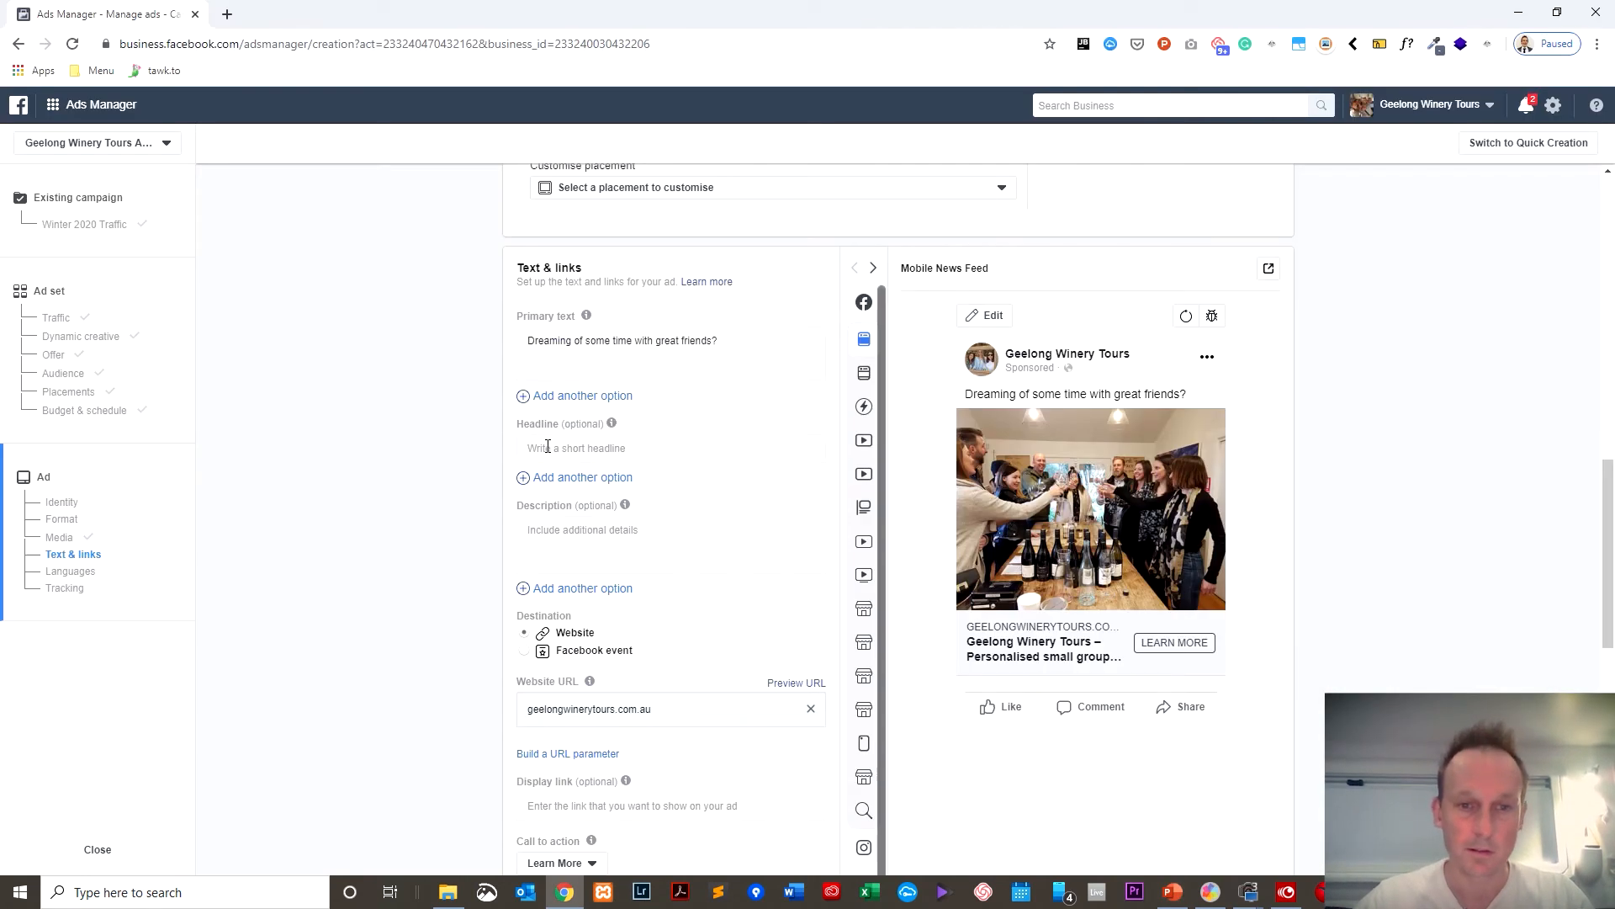
left_click(548, 447)
key("ctrl+v")
left_click(477, 504)
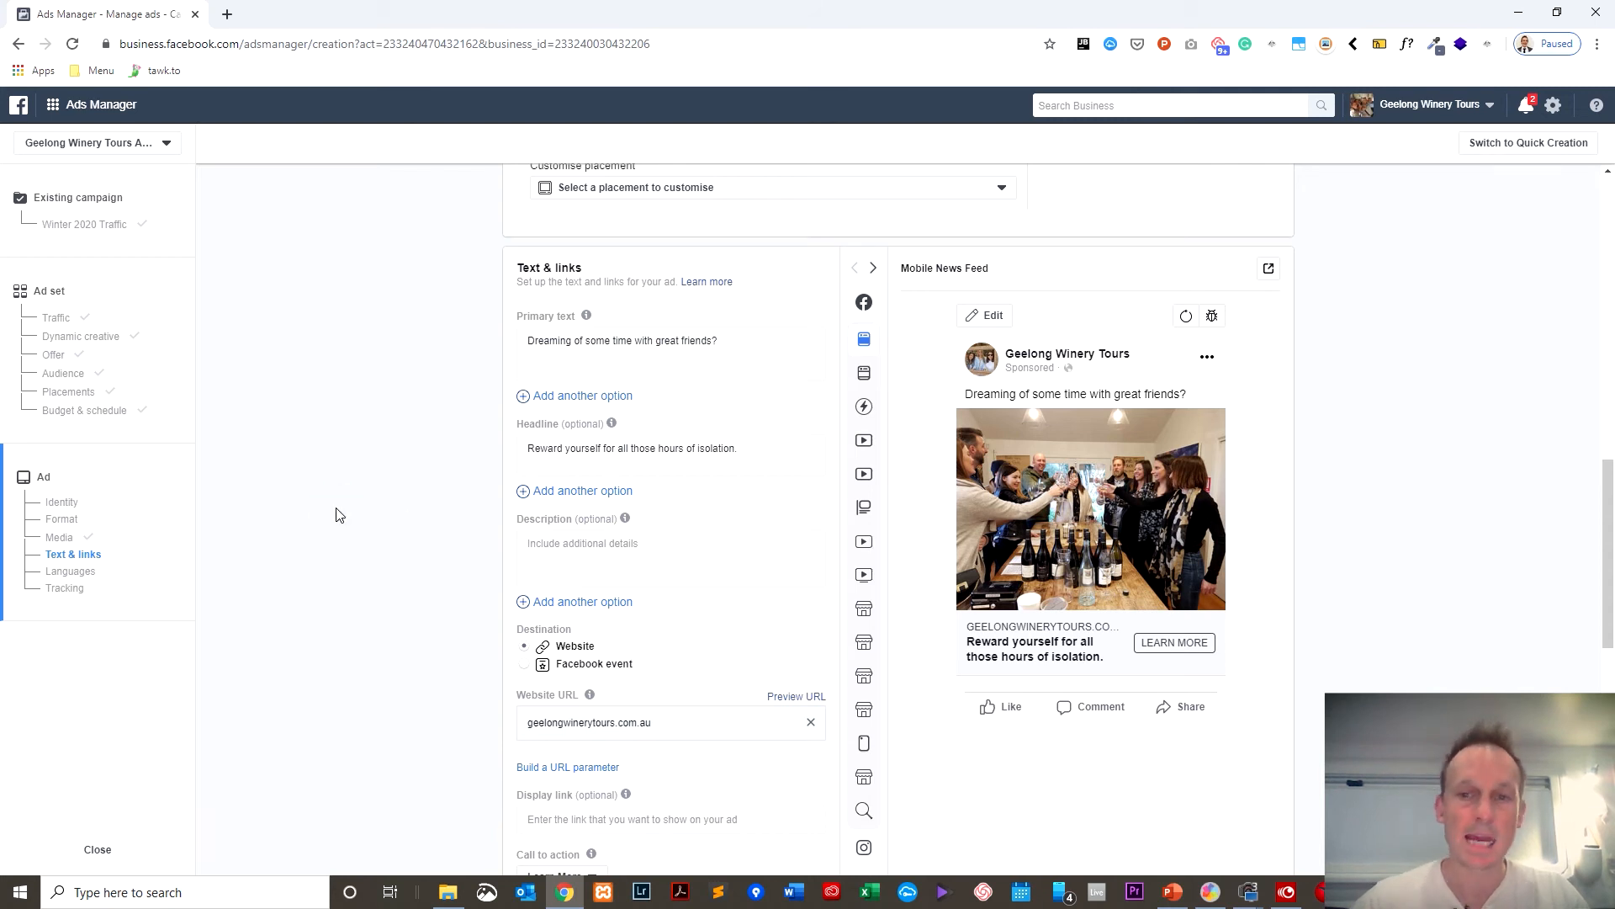
- Add "Customise a group winery tour for yourself and up to 10 friends." on a new line of the primary text
left_click(721, 331)
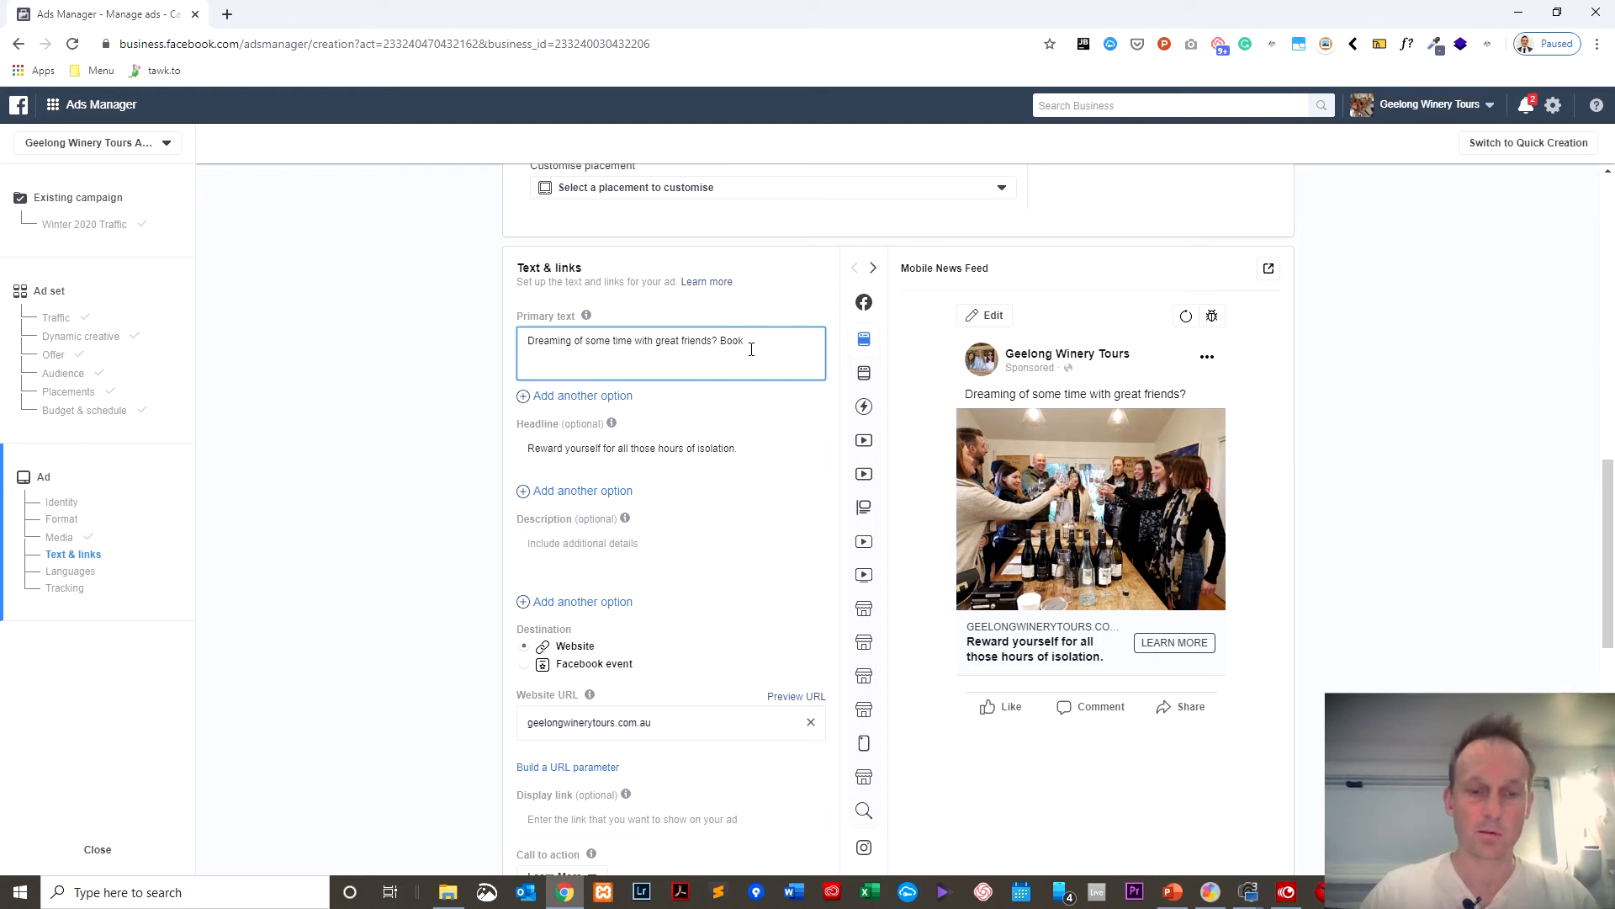
double_click(751, 349)
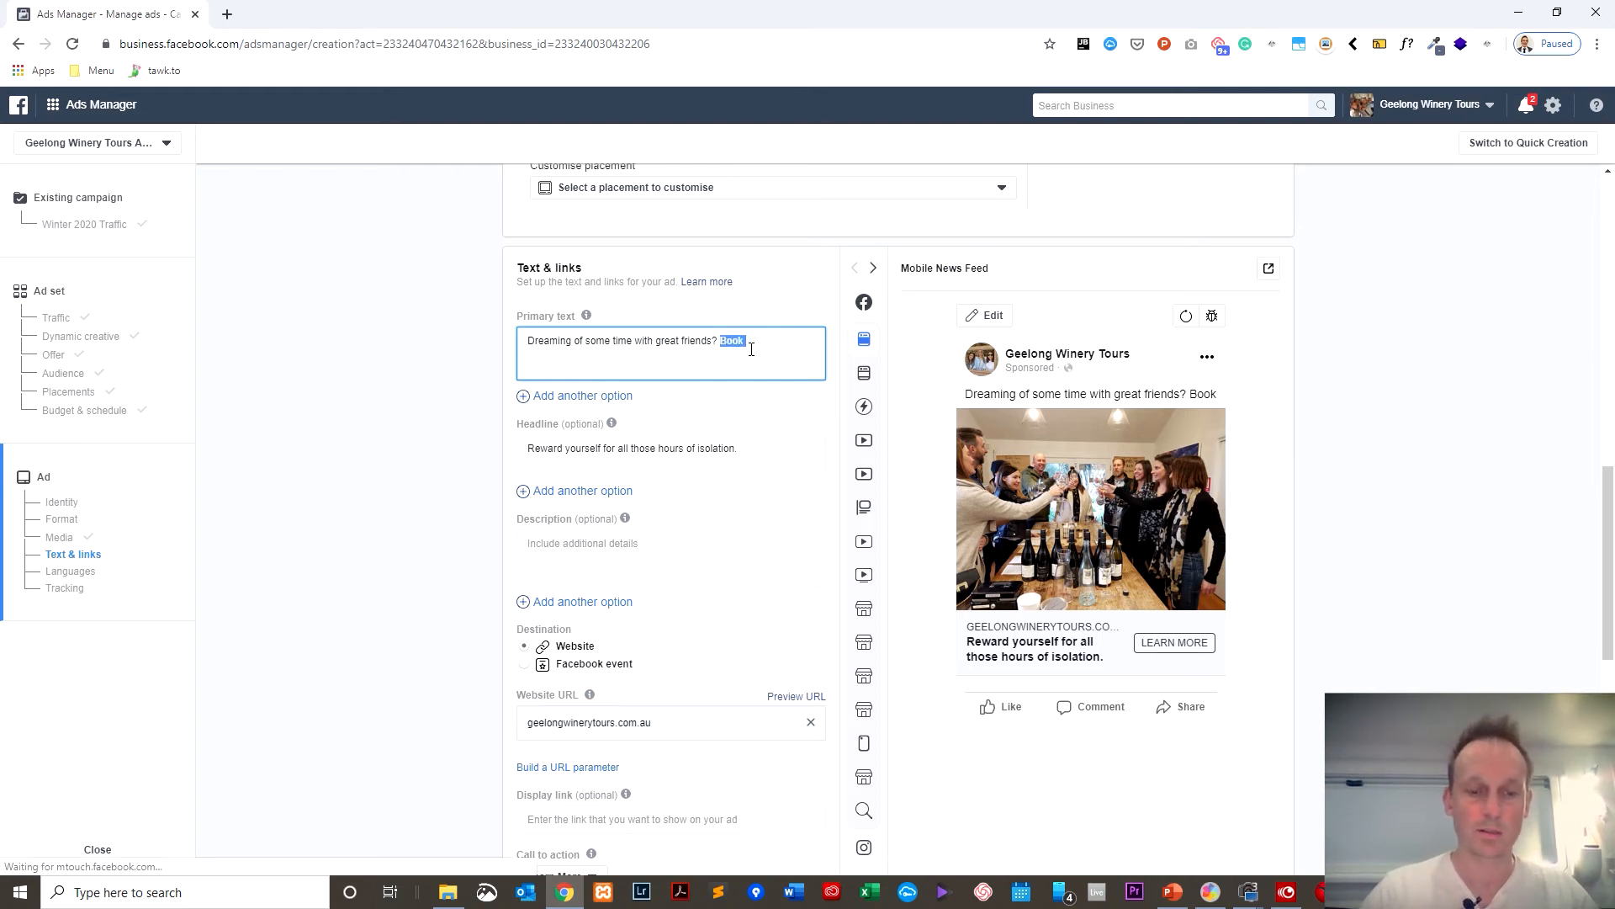
type("Customise a group ")
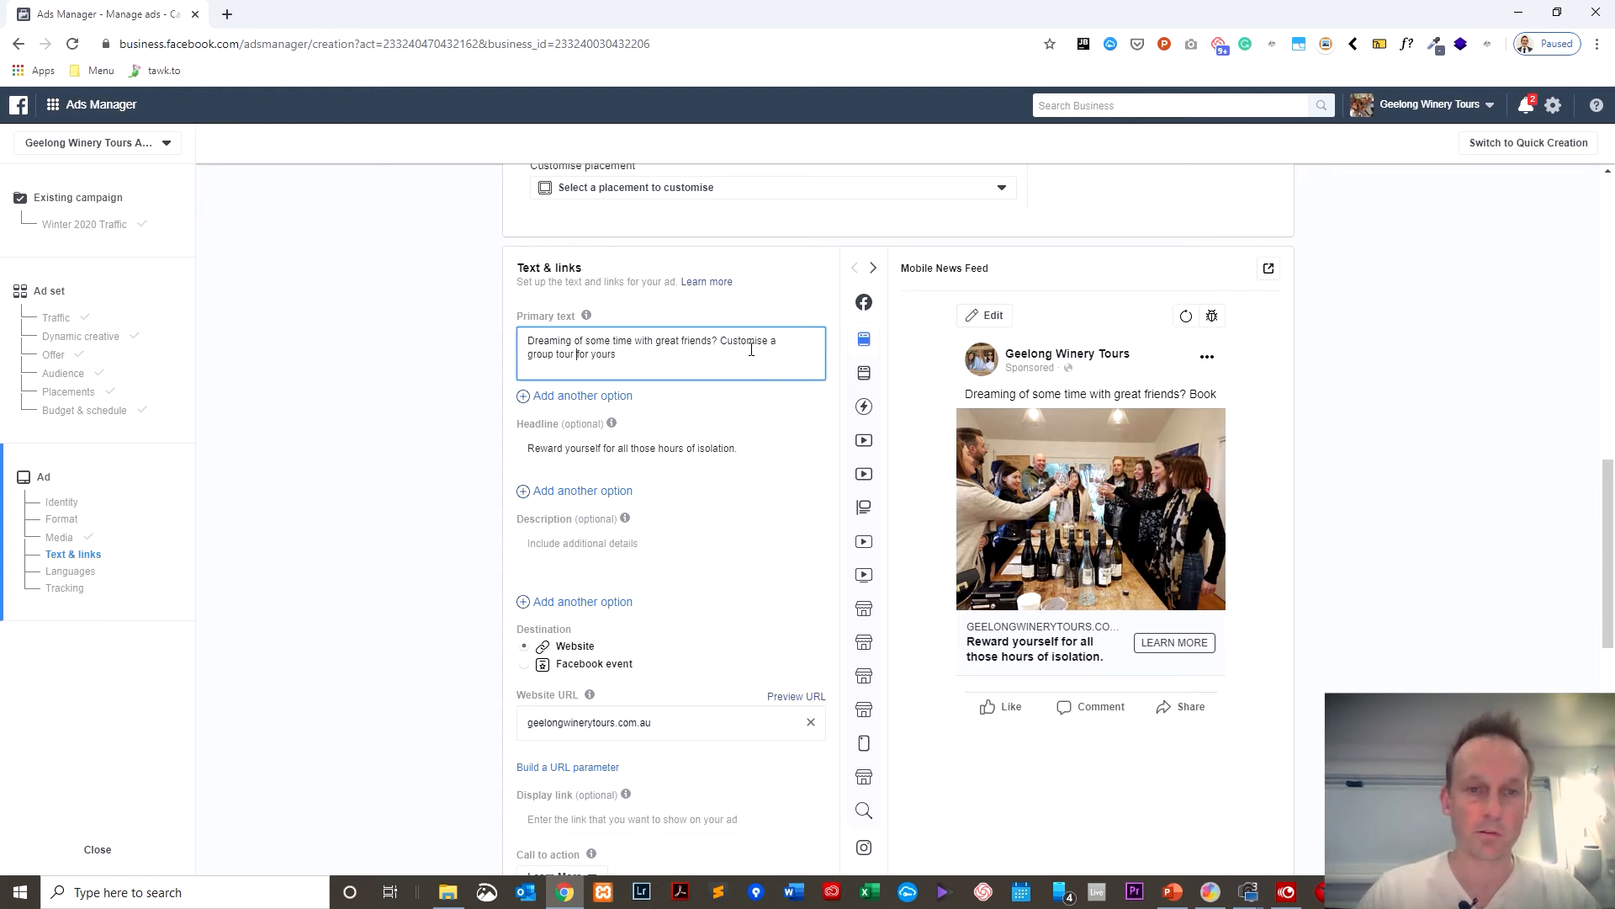
type("winery tour")
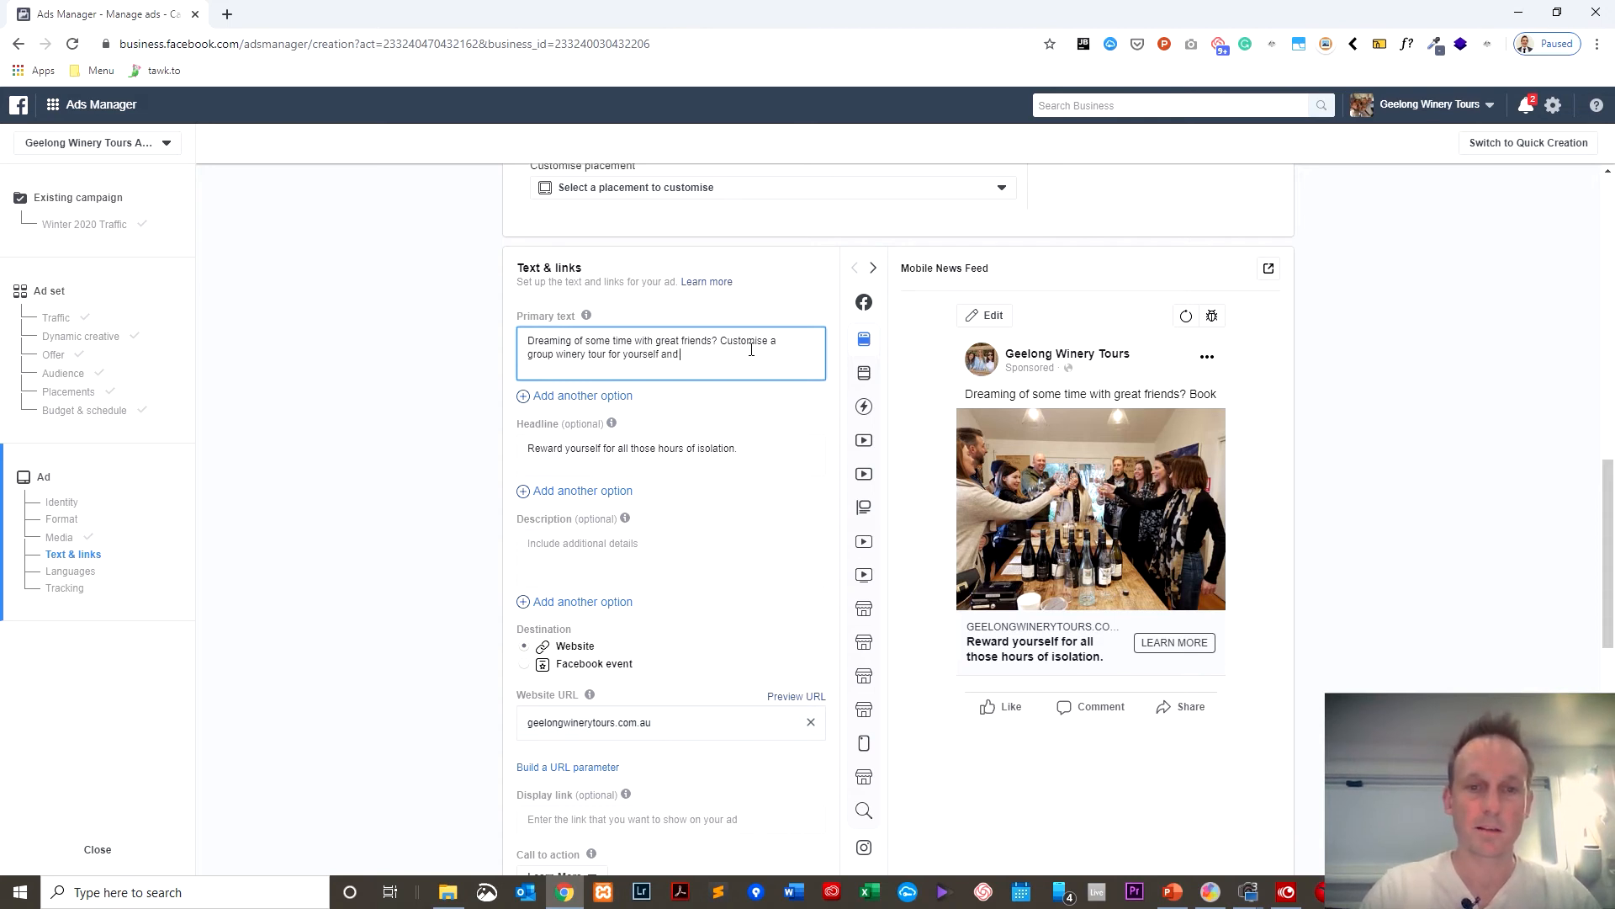
type(" for yourself and up to 10 friends.")
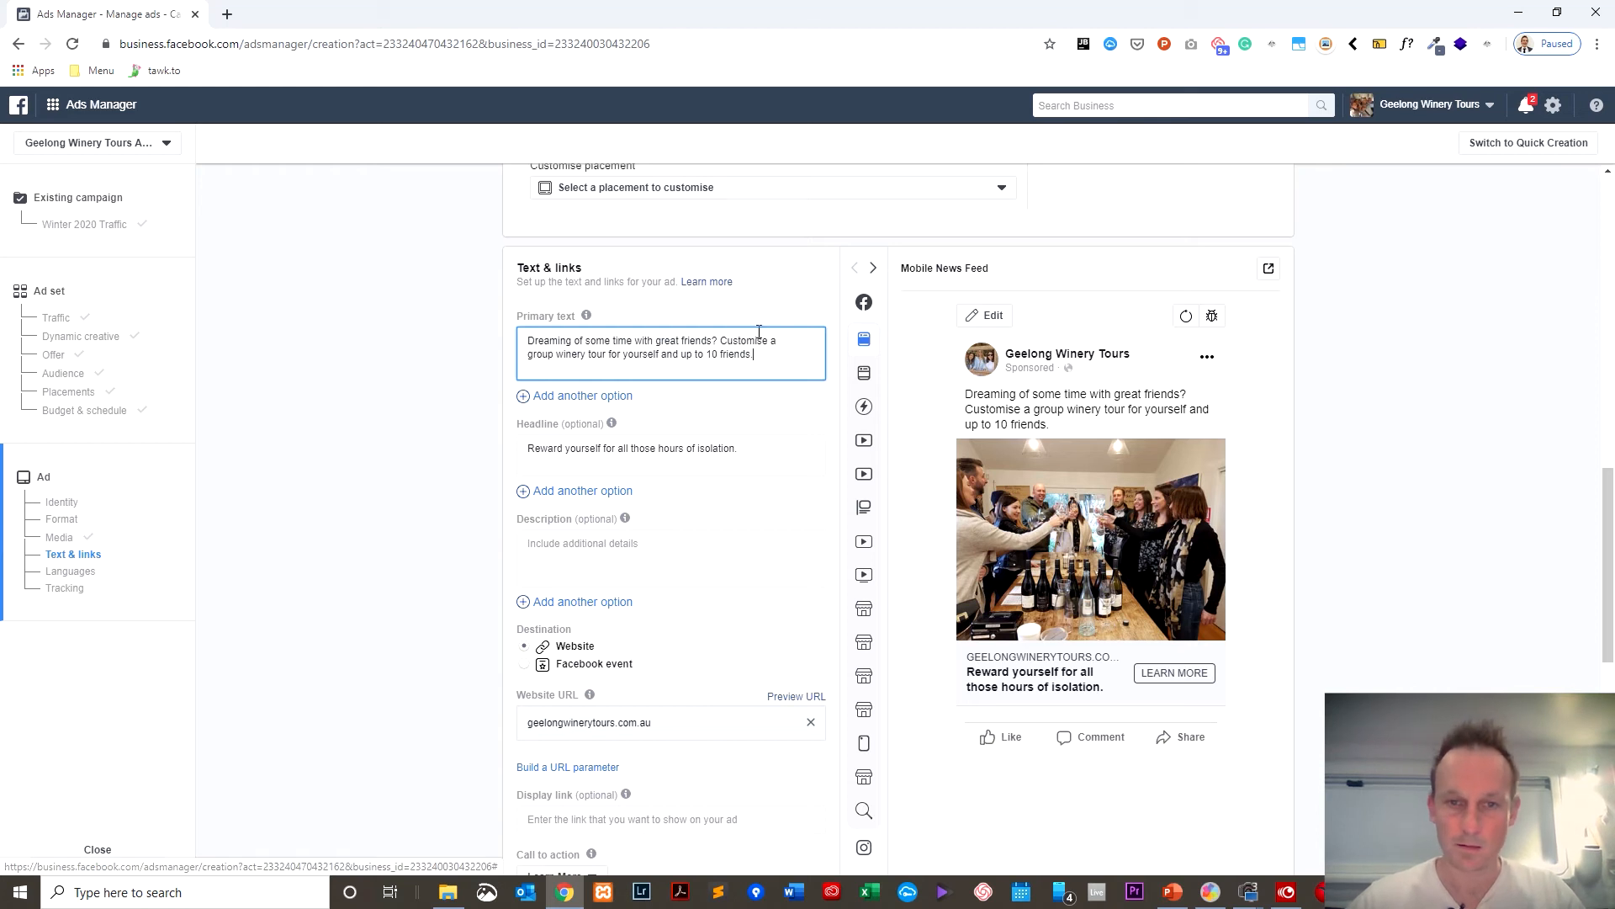
left_click(720, 340)
key("Return")
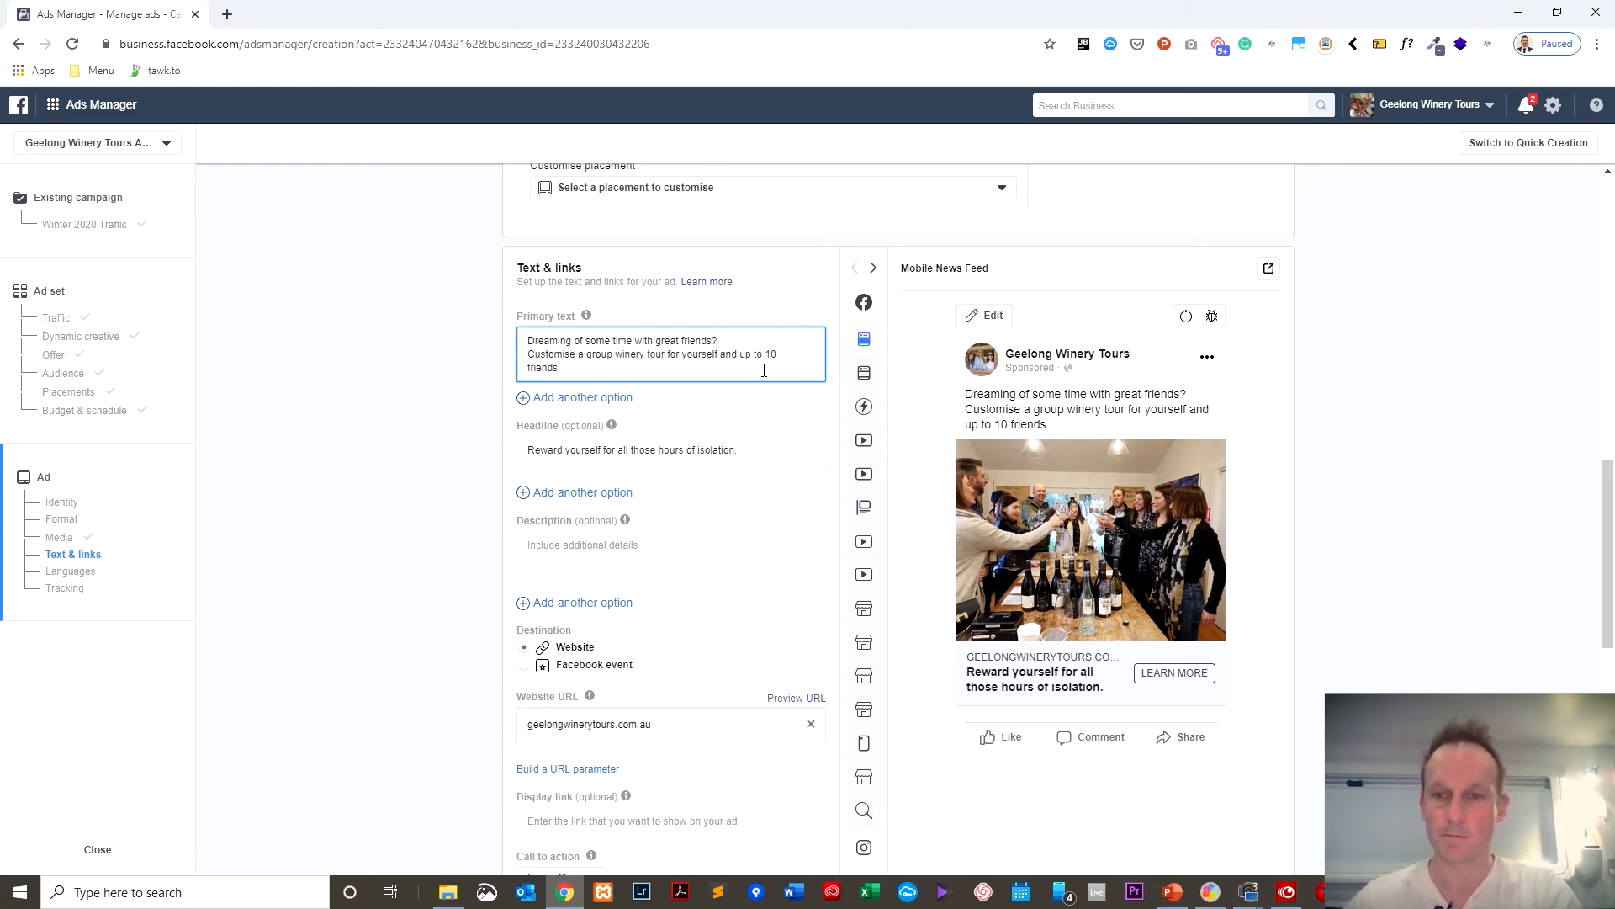
left_click(279, 482)
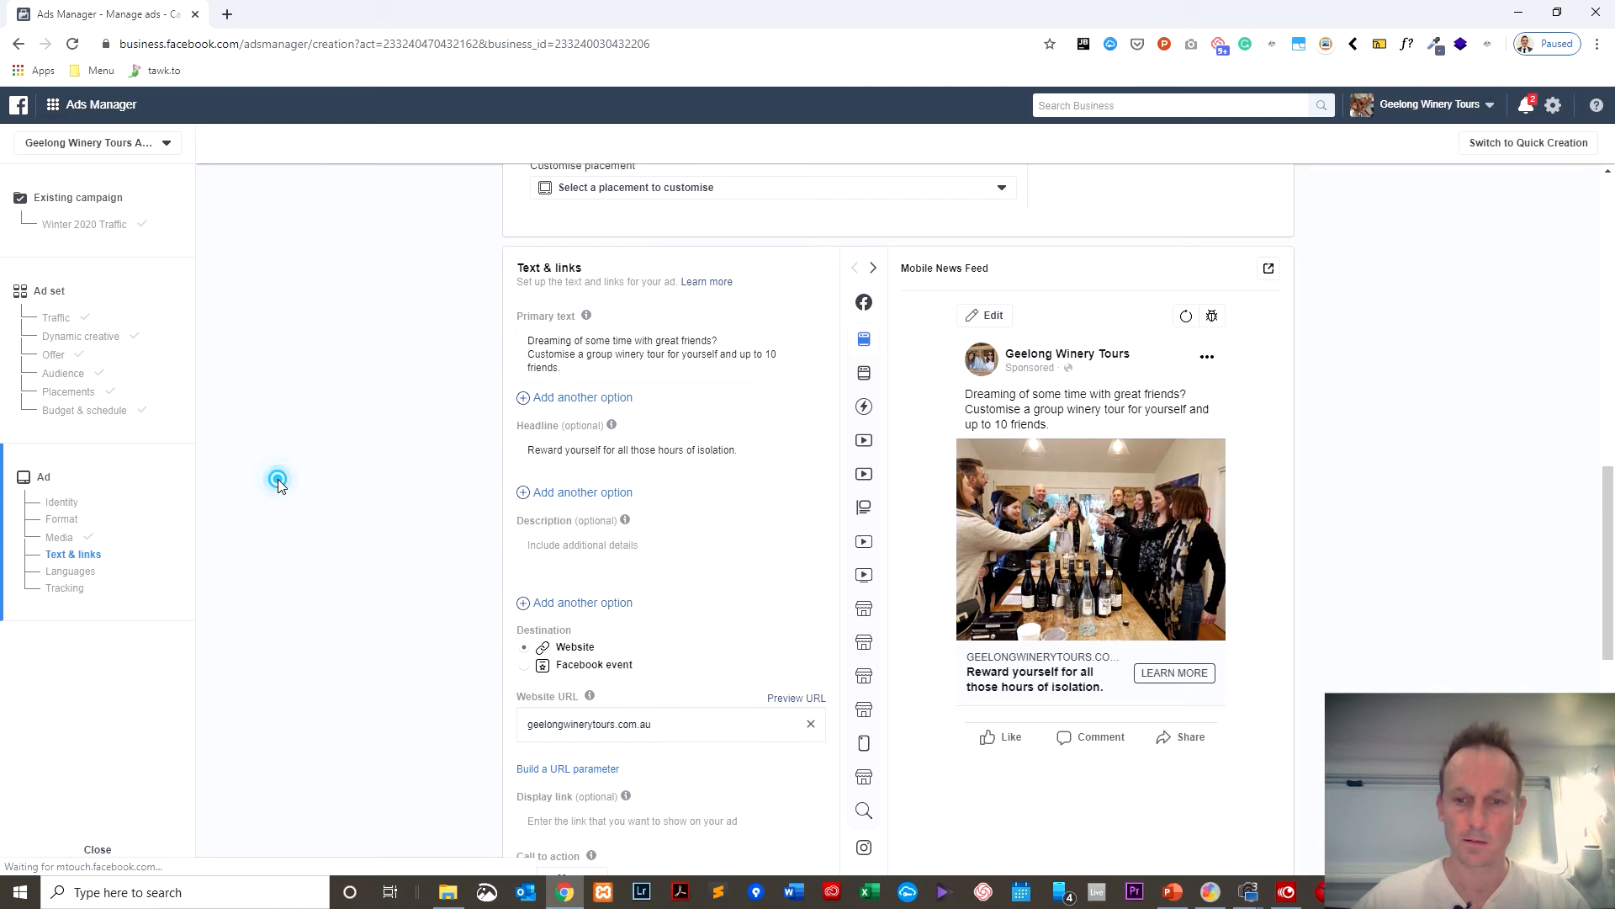
- Copy "Personalised tours of the region's wineries and producers." from the PowerPoint slide into the ad's description in Ads Manager, removing the extra line break
scroll(307, 521, "down", 4)
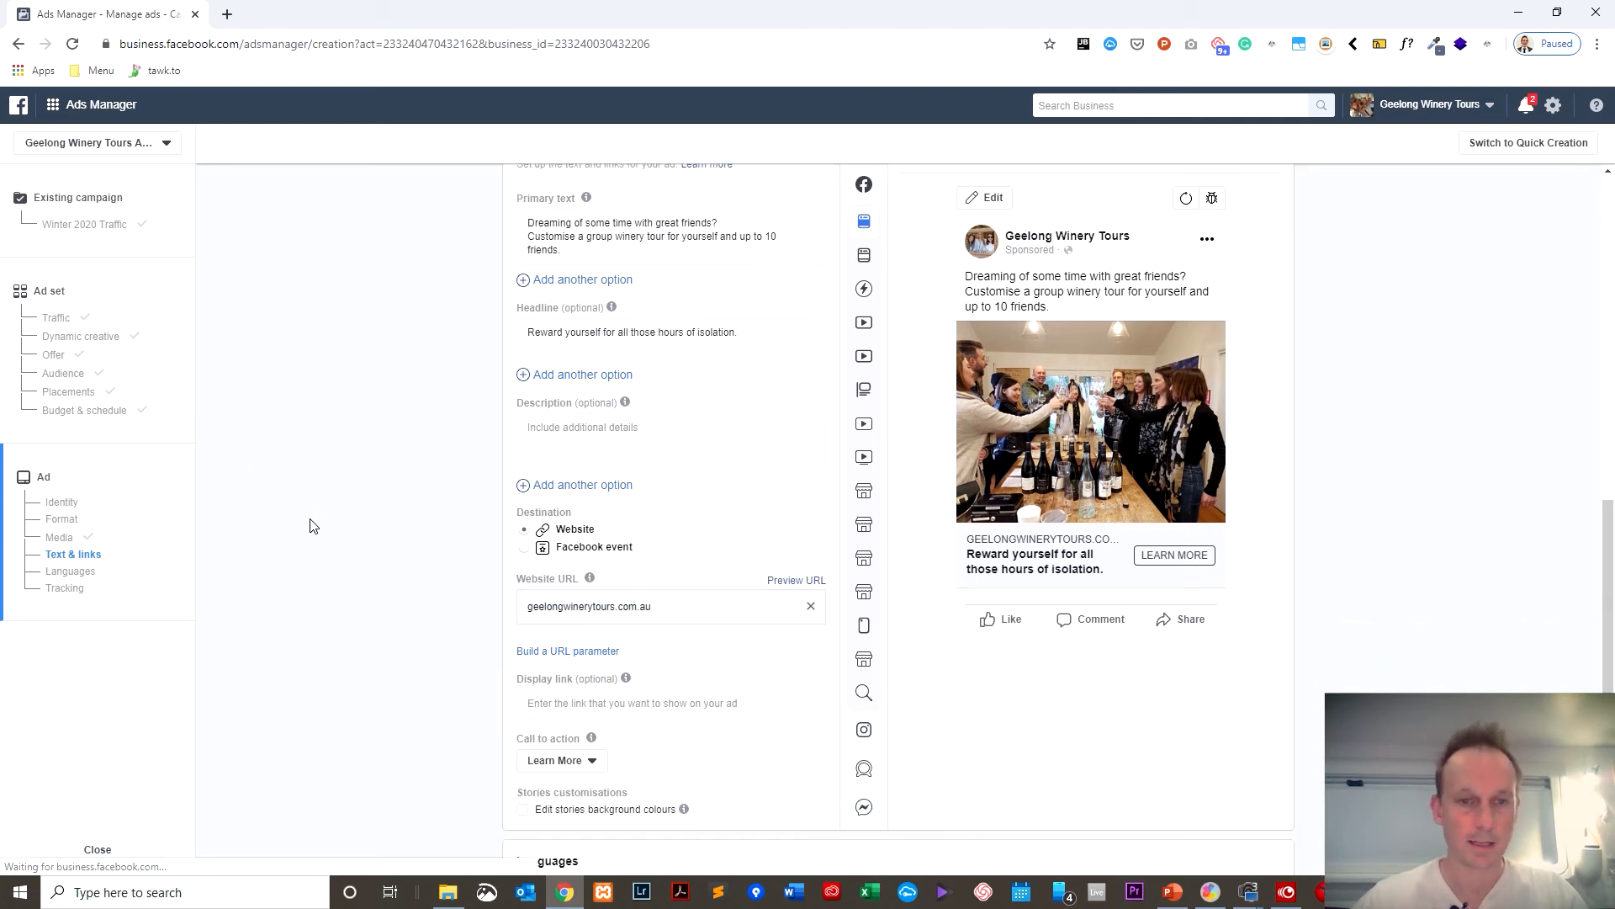
key("alt+Tab")
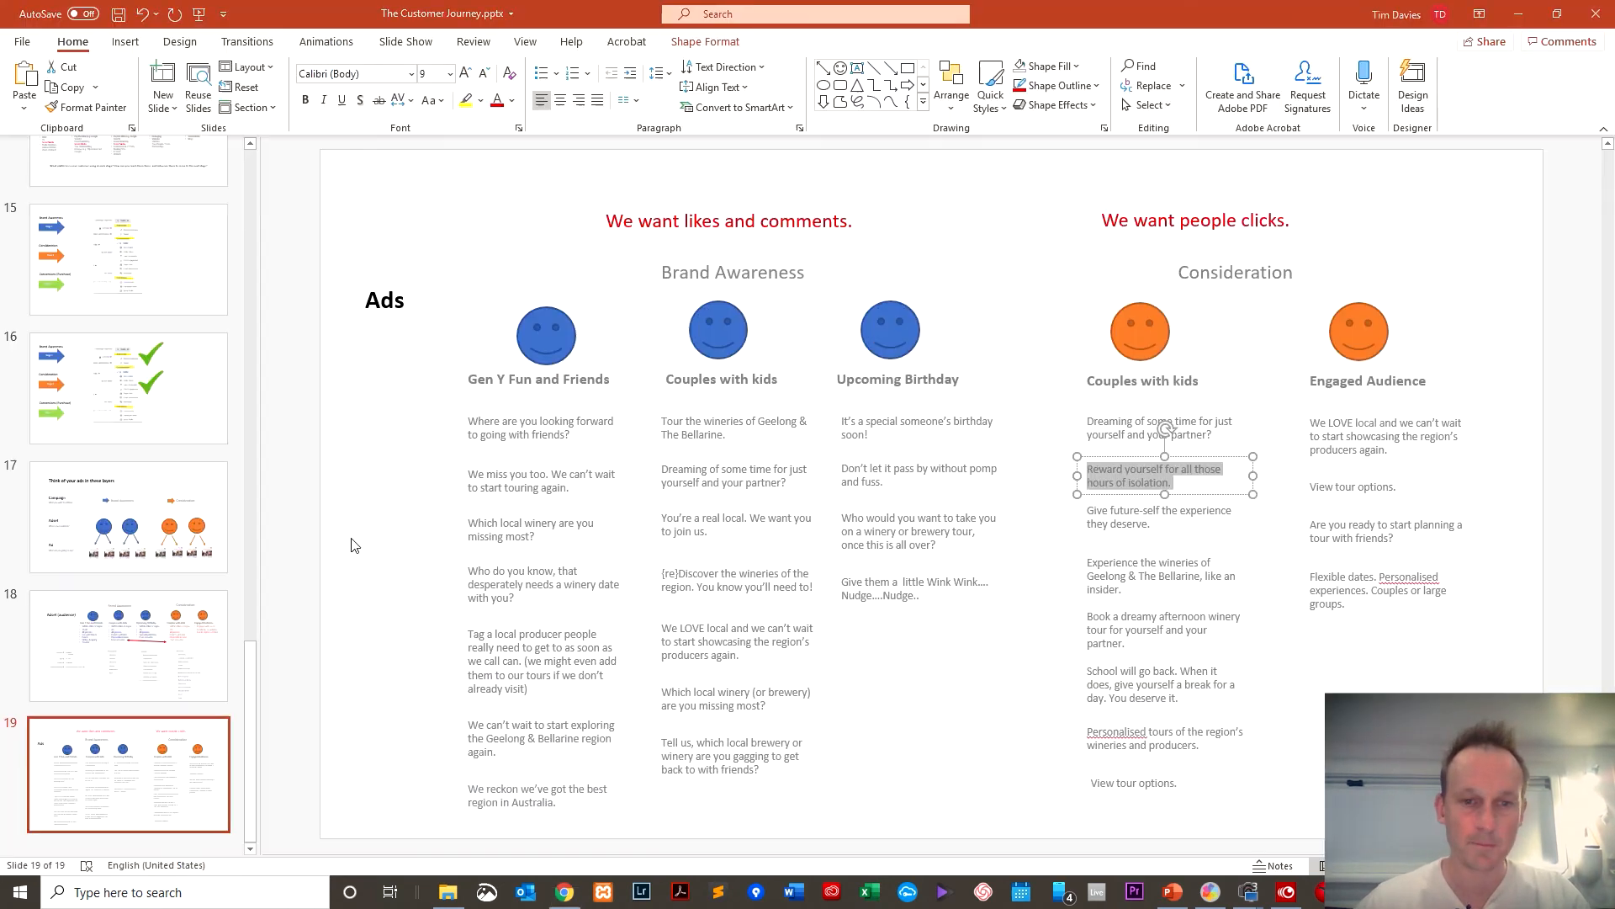
left_click(1153, 552)
left_click(1128, 516)
triple_click(1156, 523)
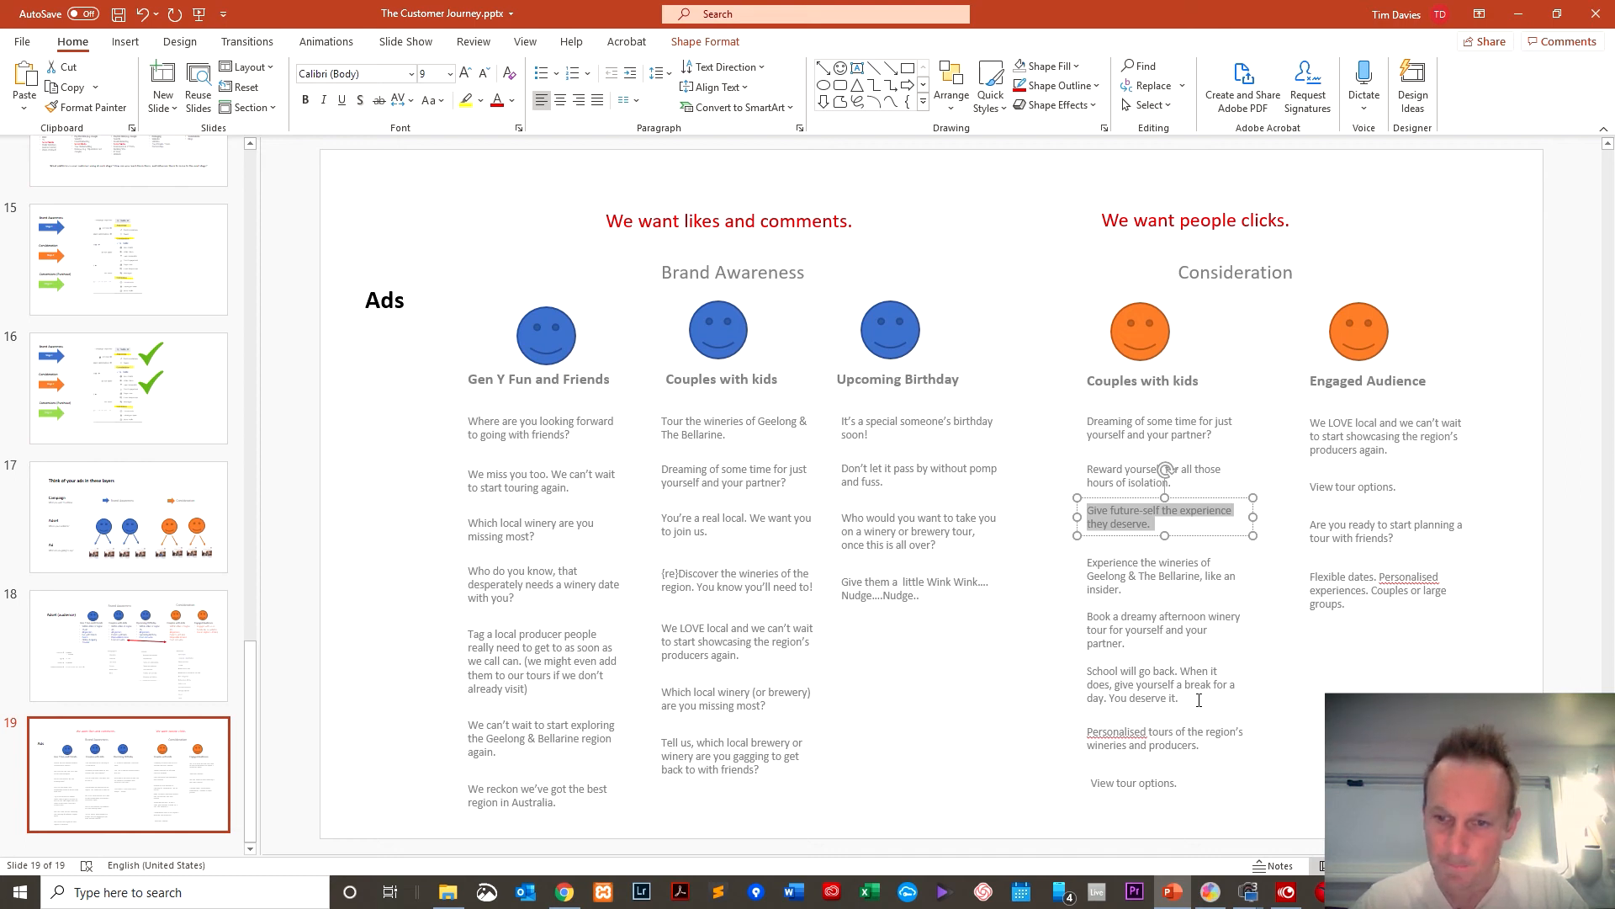
left_click(1215, 741)
triple_click(1214, 741)
key("ctrl+c")
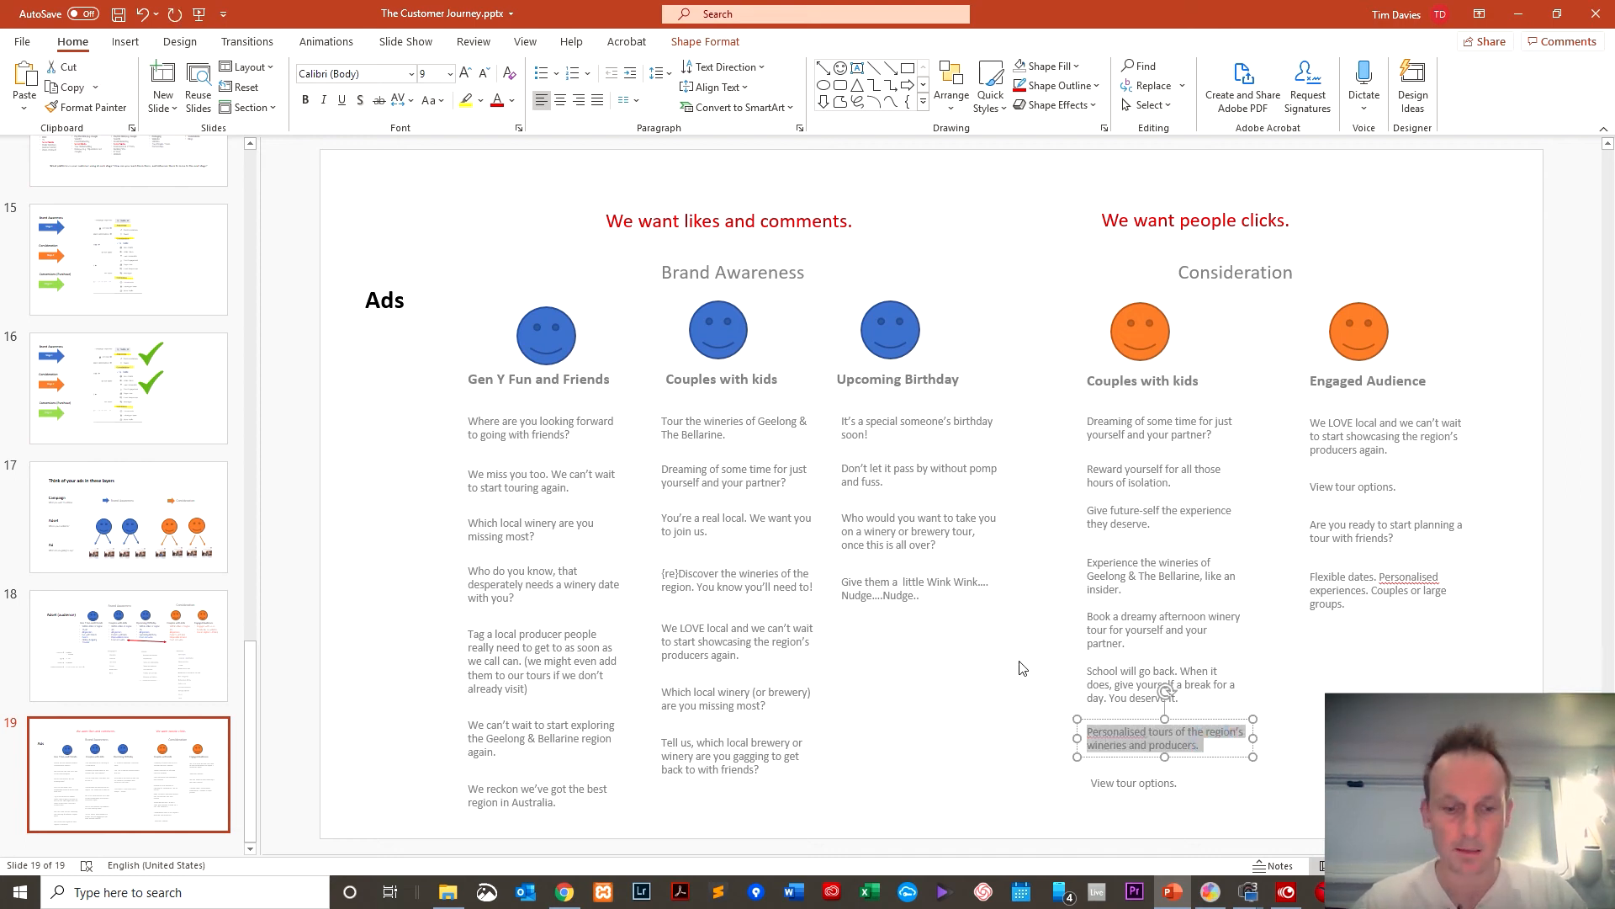
key("alt+Tab")
left_click(558, 224)
key("ctrl+v")
left_click(575, 223)
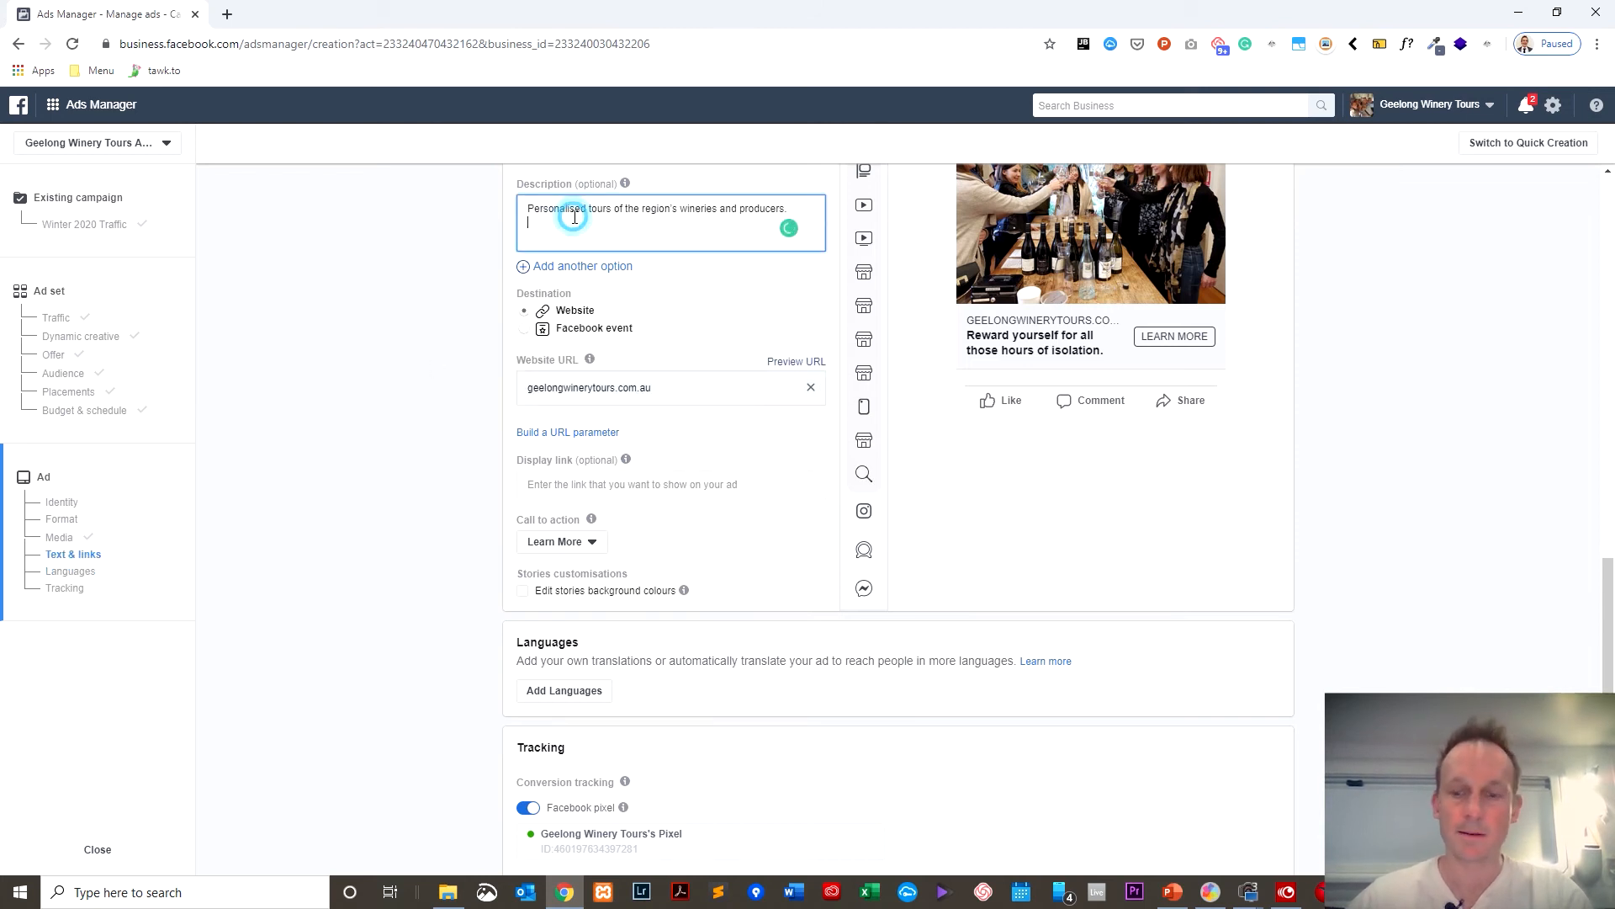
key("BackSpace")
scroll(515, 328, "up", 3)
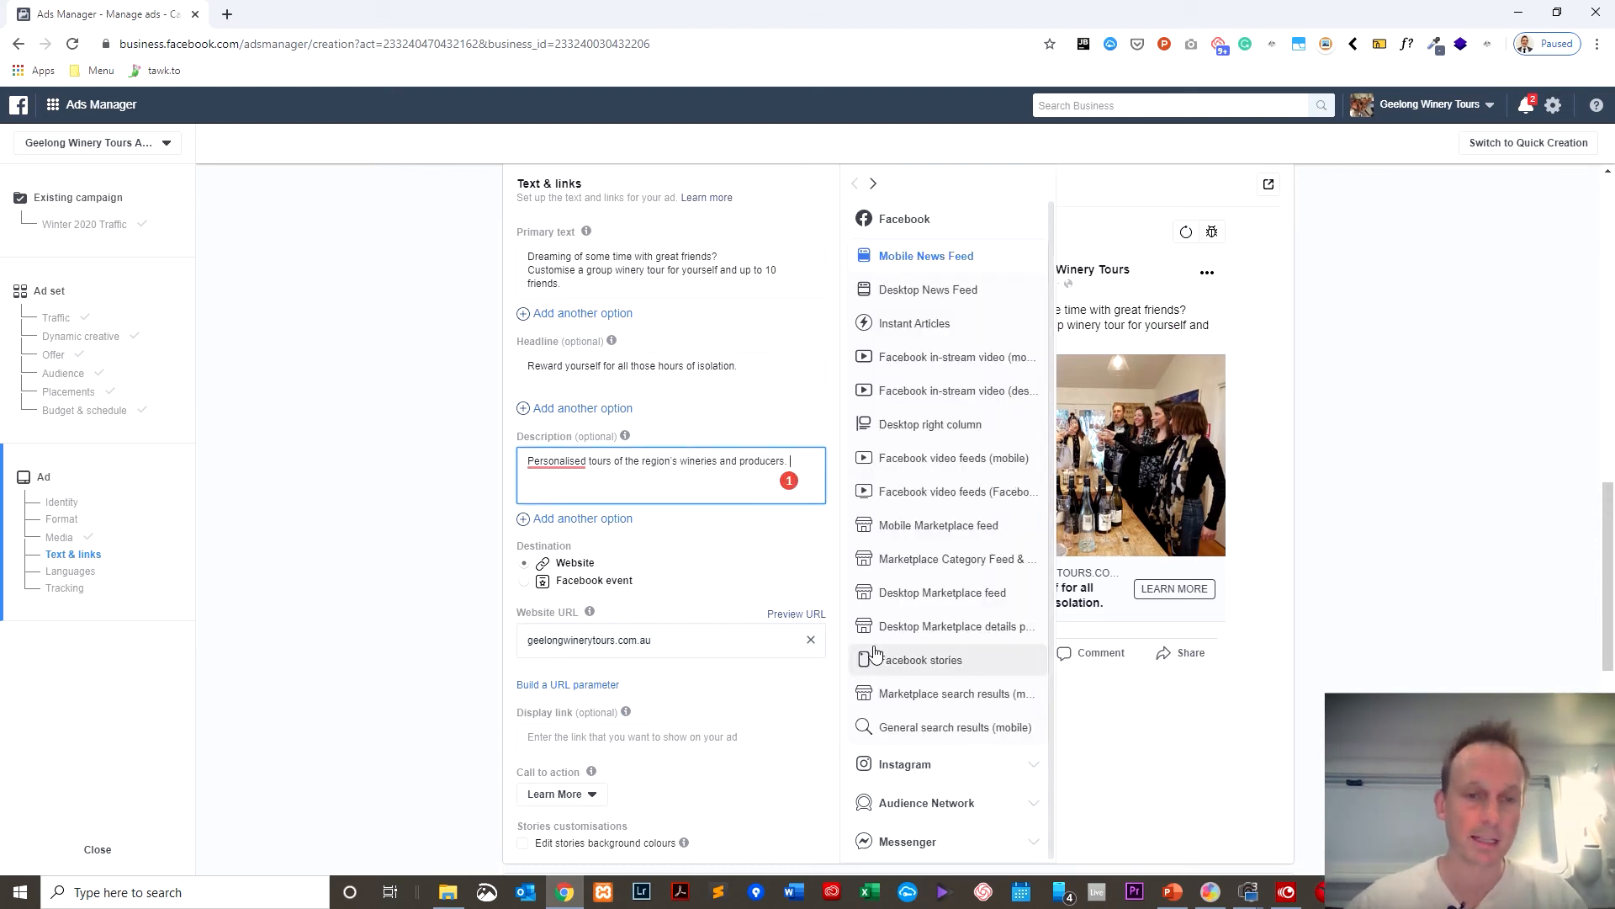
left_click(319, 542)
- Review the draft campaign, ad set and ad settings, and close the review without saving
scroll(451, 519, "down", 3)
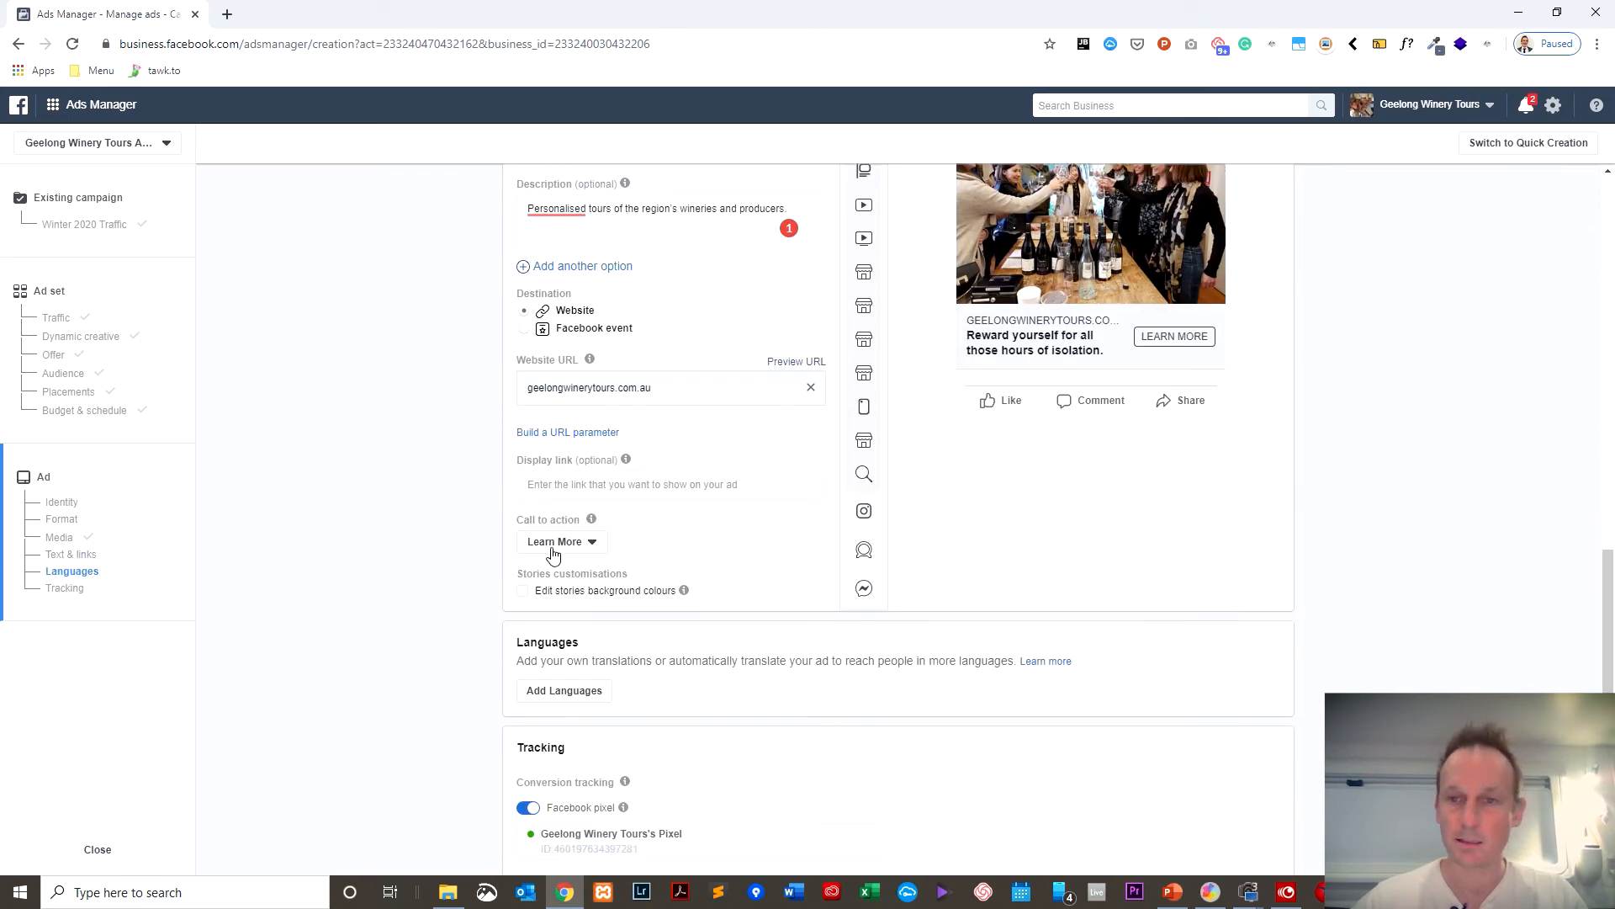
scroll(386, 522, "down", 5)
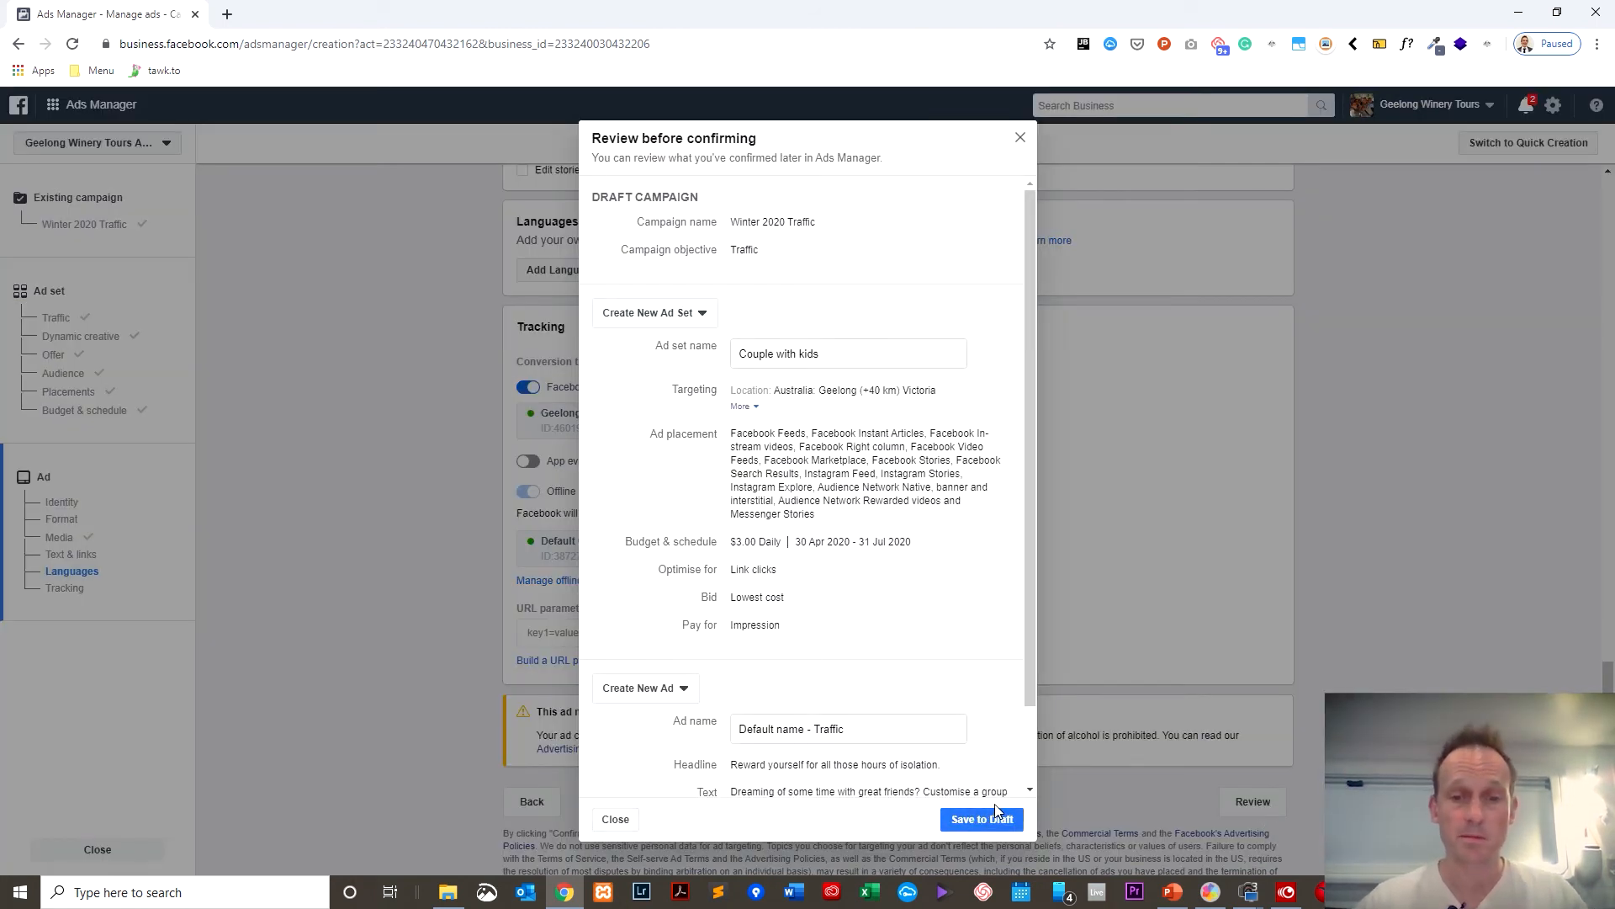
left_click(598, 827)
- Copy the ad's headline and rename the ad "Post: Reward yourself for all those hours of isolation."
scroll(436, 720, "up", 7)
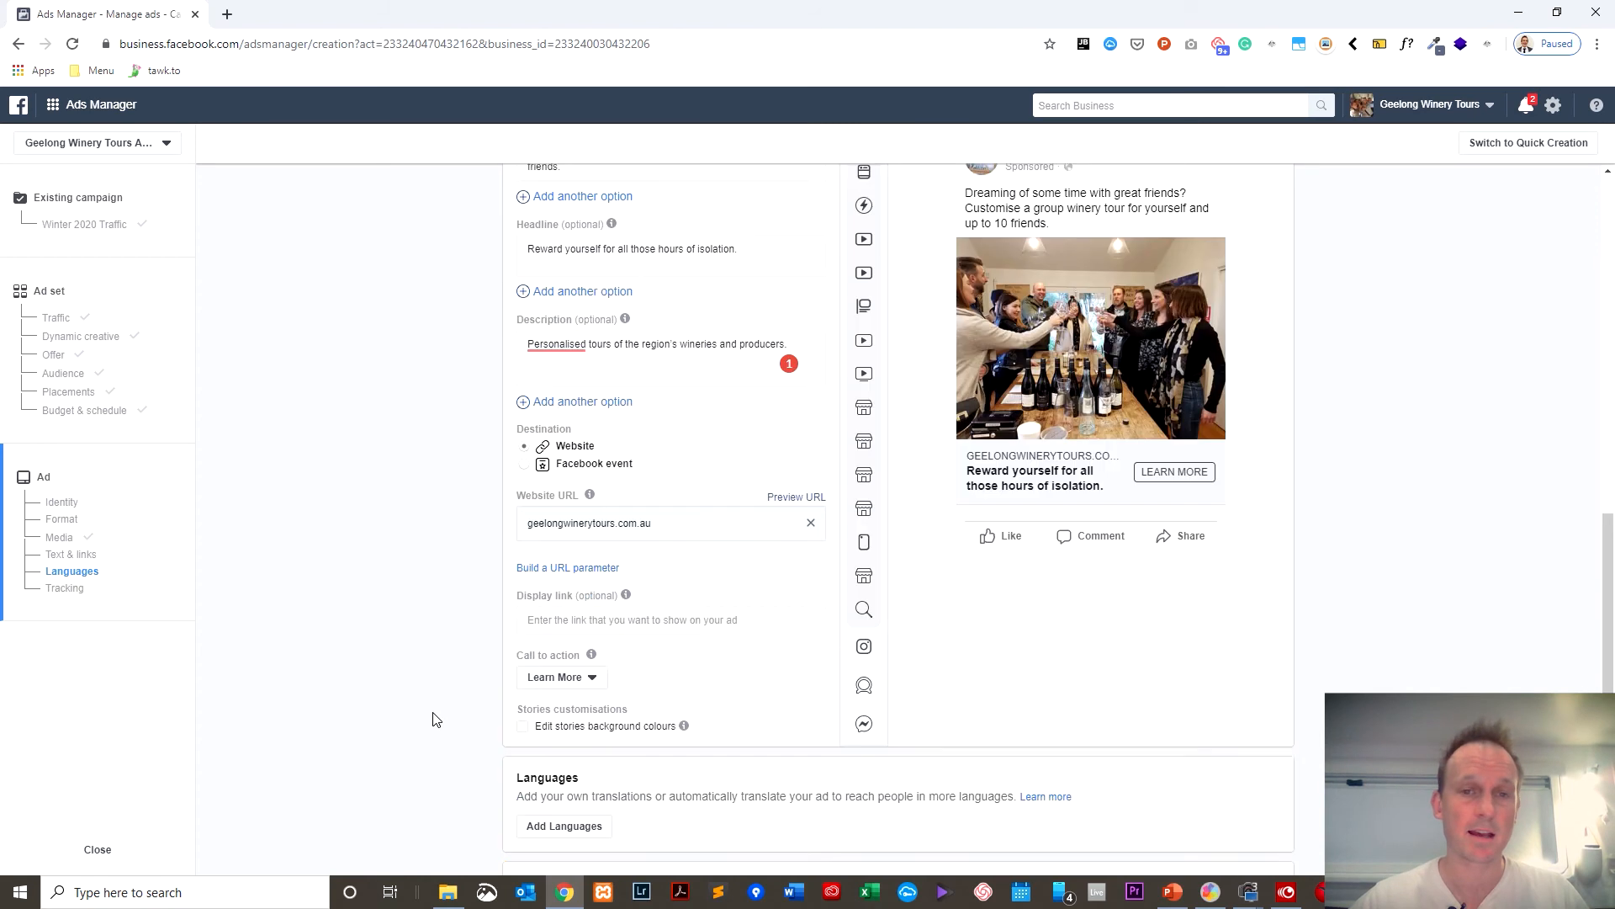
scroll(435, 720, "up", 10)
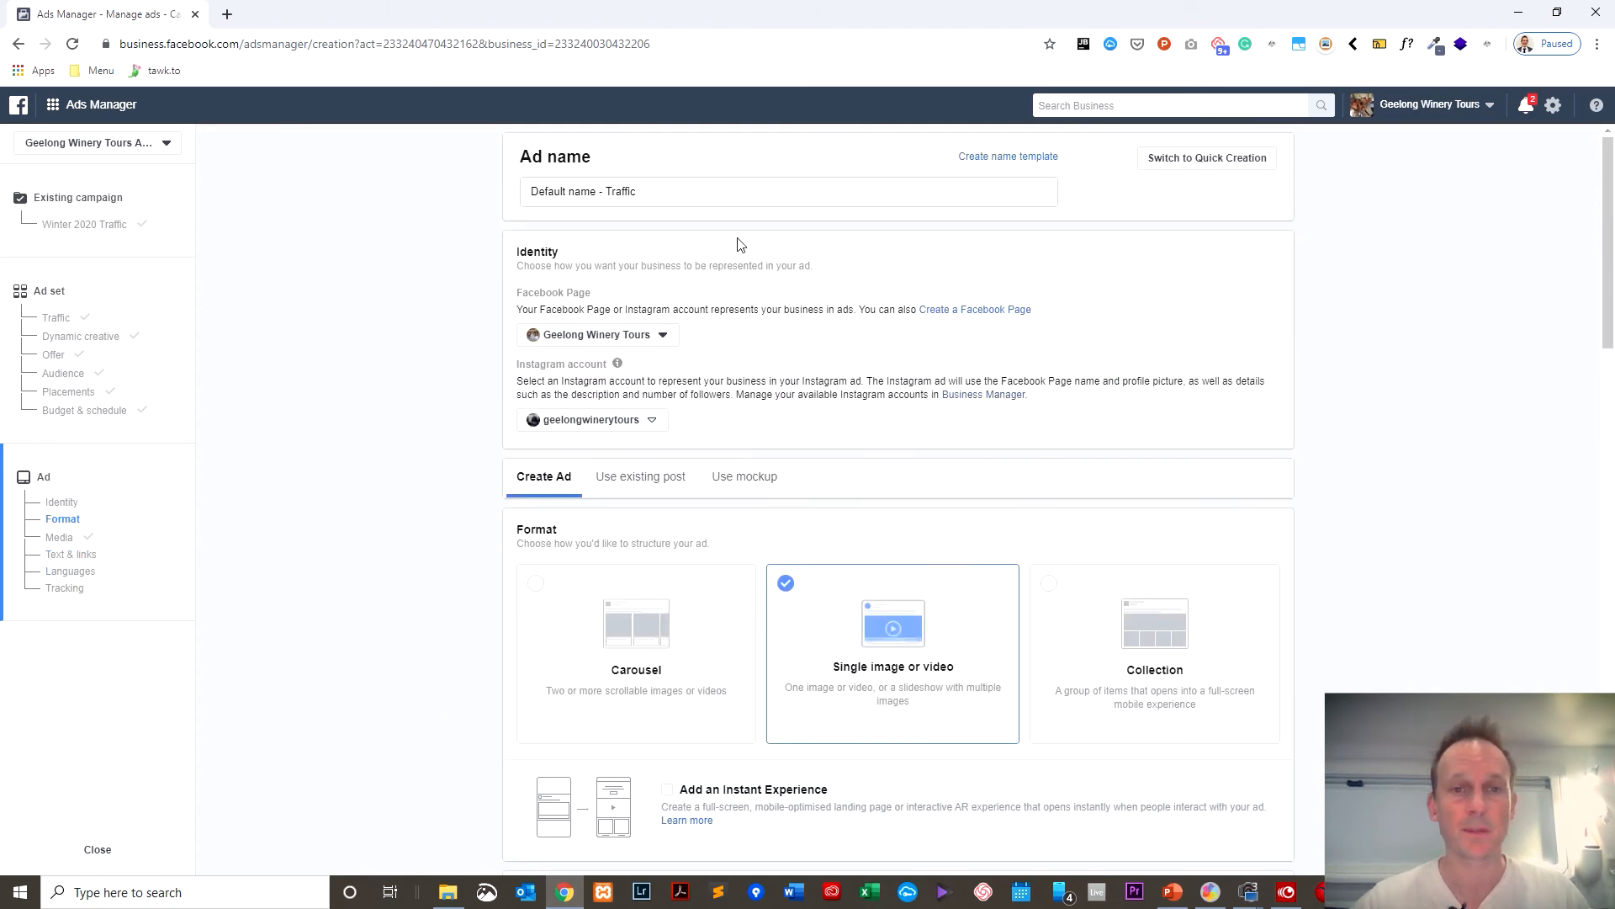
scroll(334, 475, "down", 1)
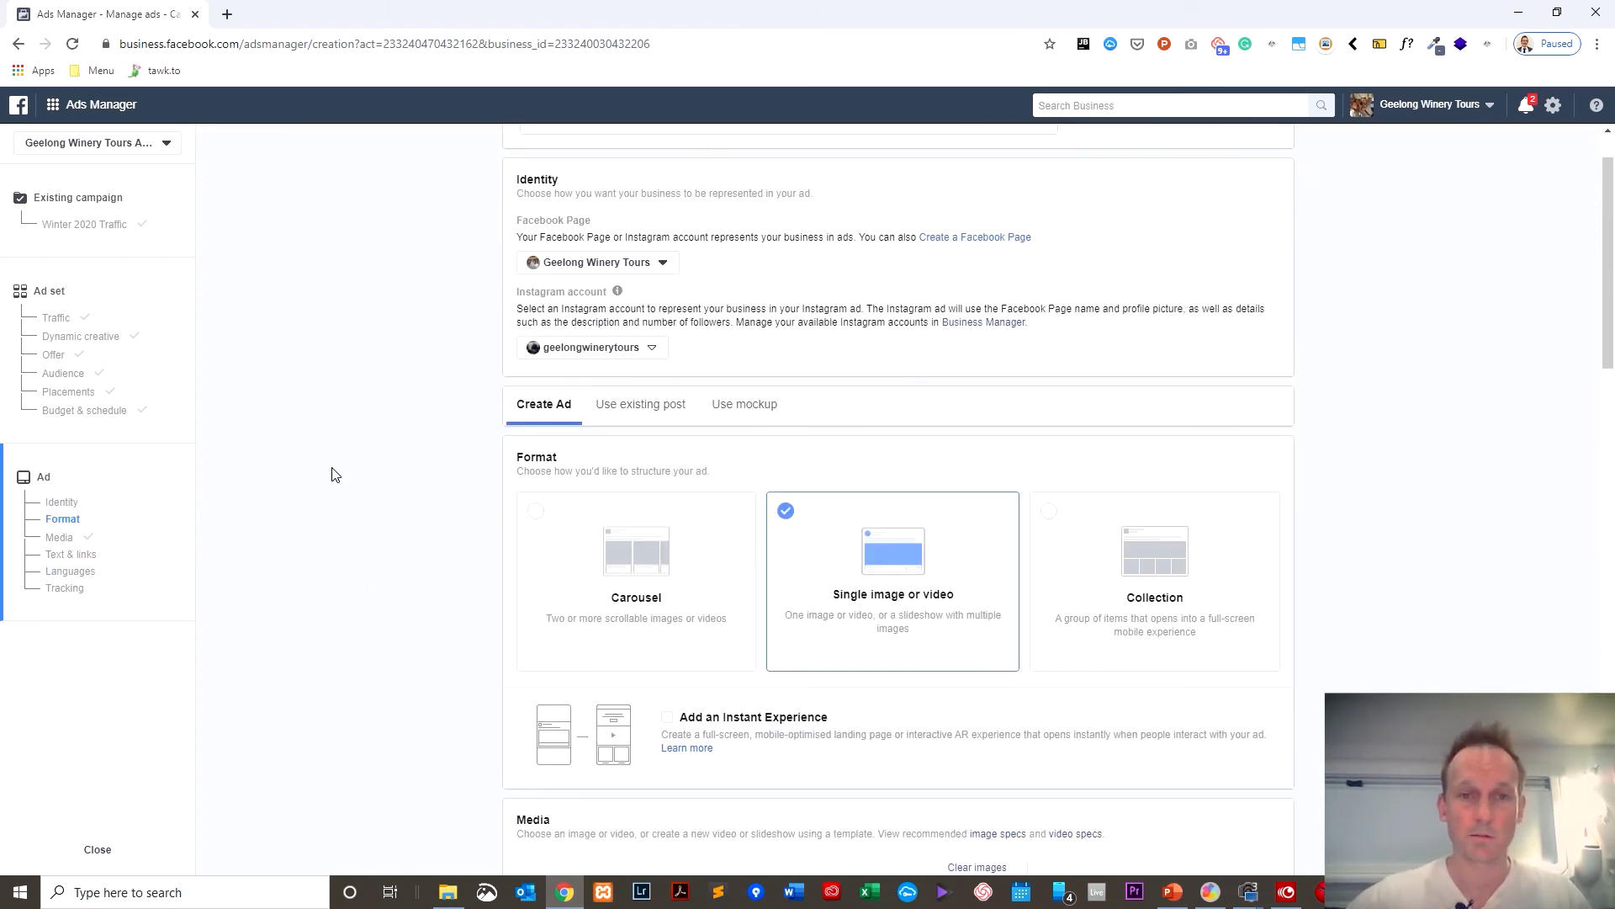
scroll(334, 475, "down", 12)
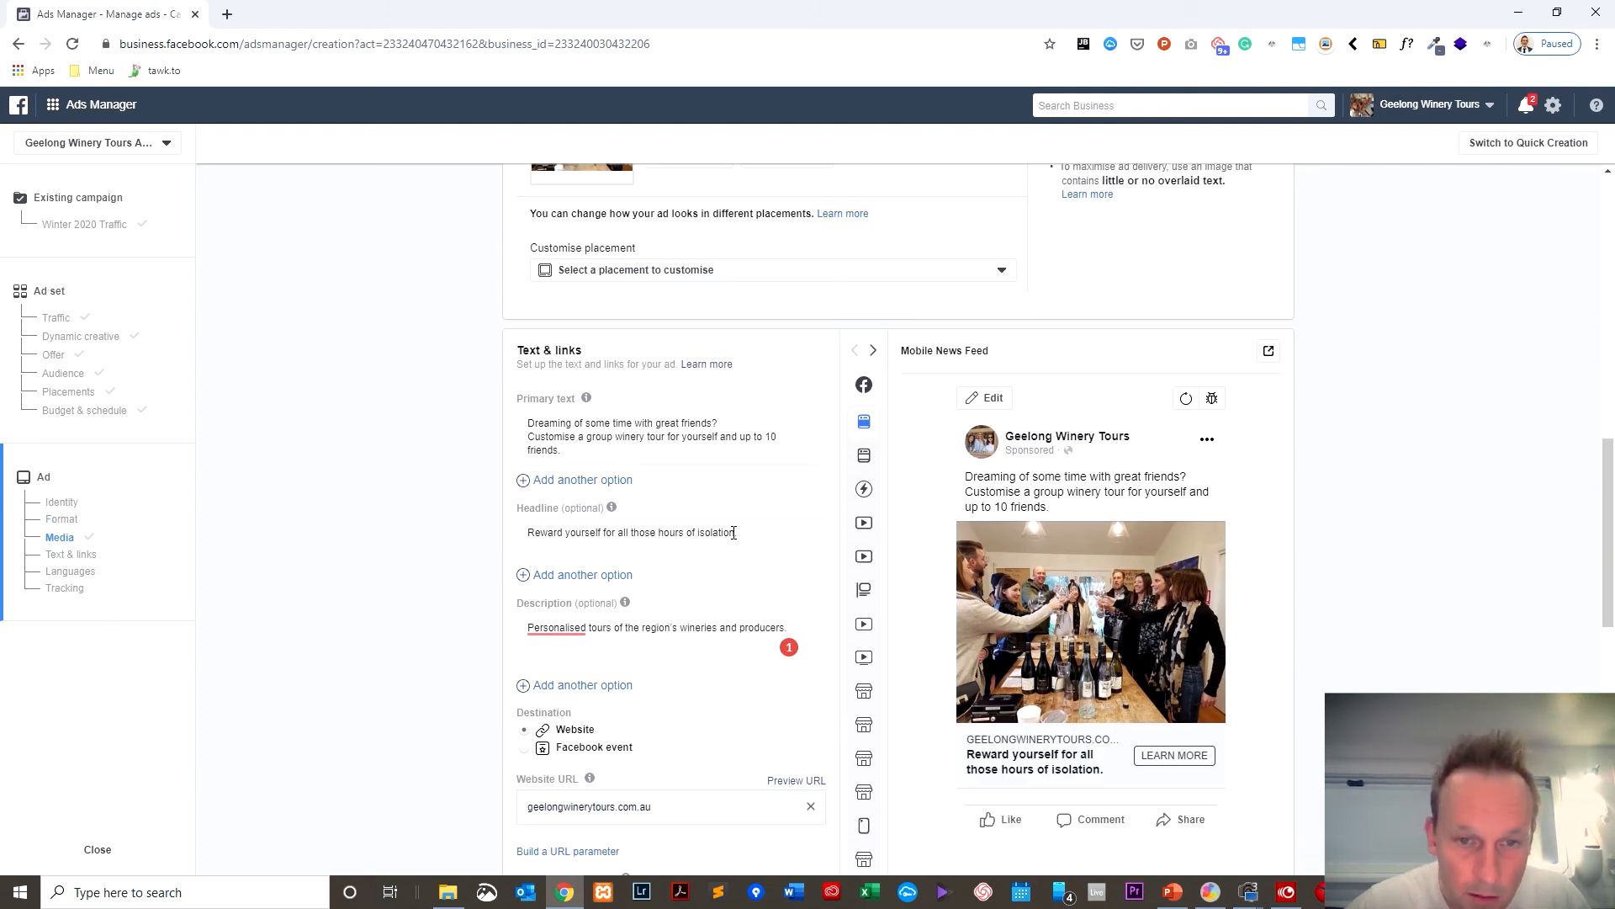
triple_click(730, 539)
key("ctrl+c")
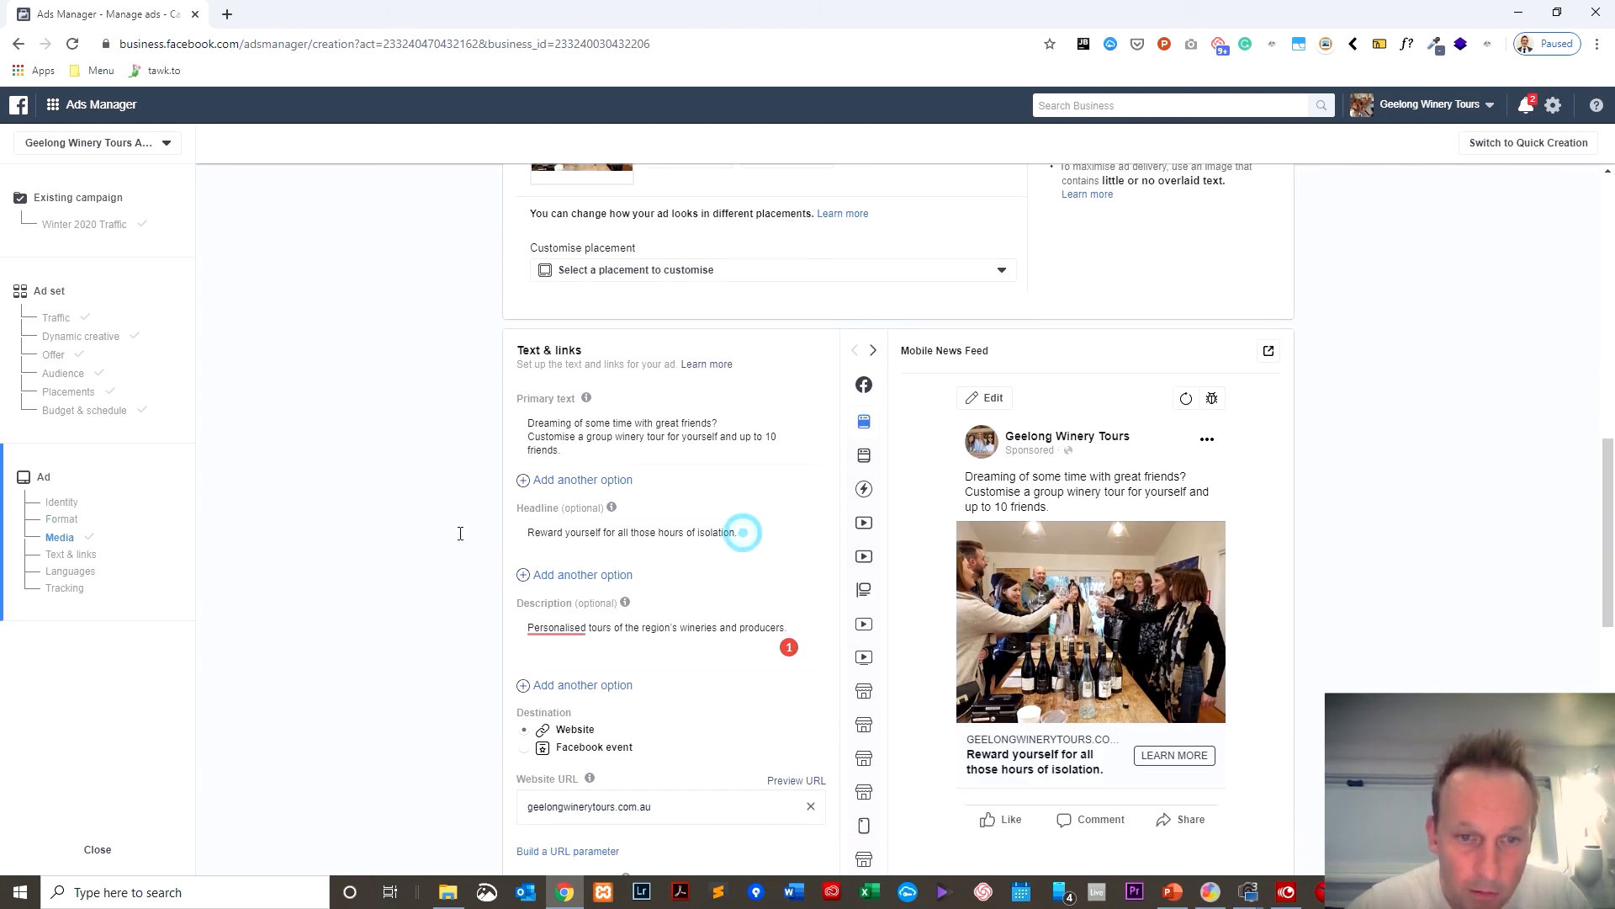
scroll(461, 537, "up", 12)
scroll(468, 541, "up", 2)
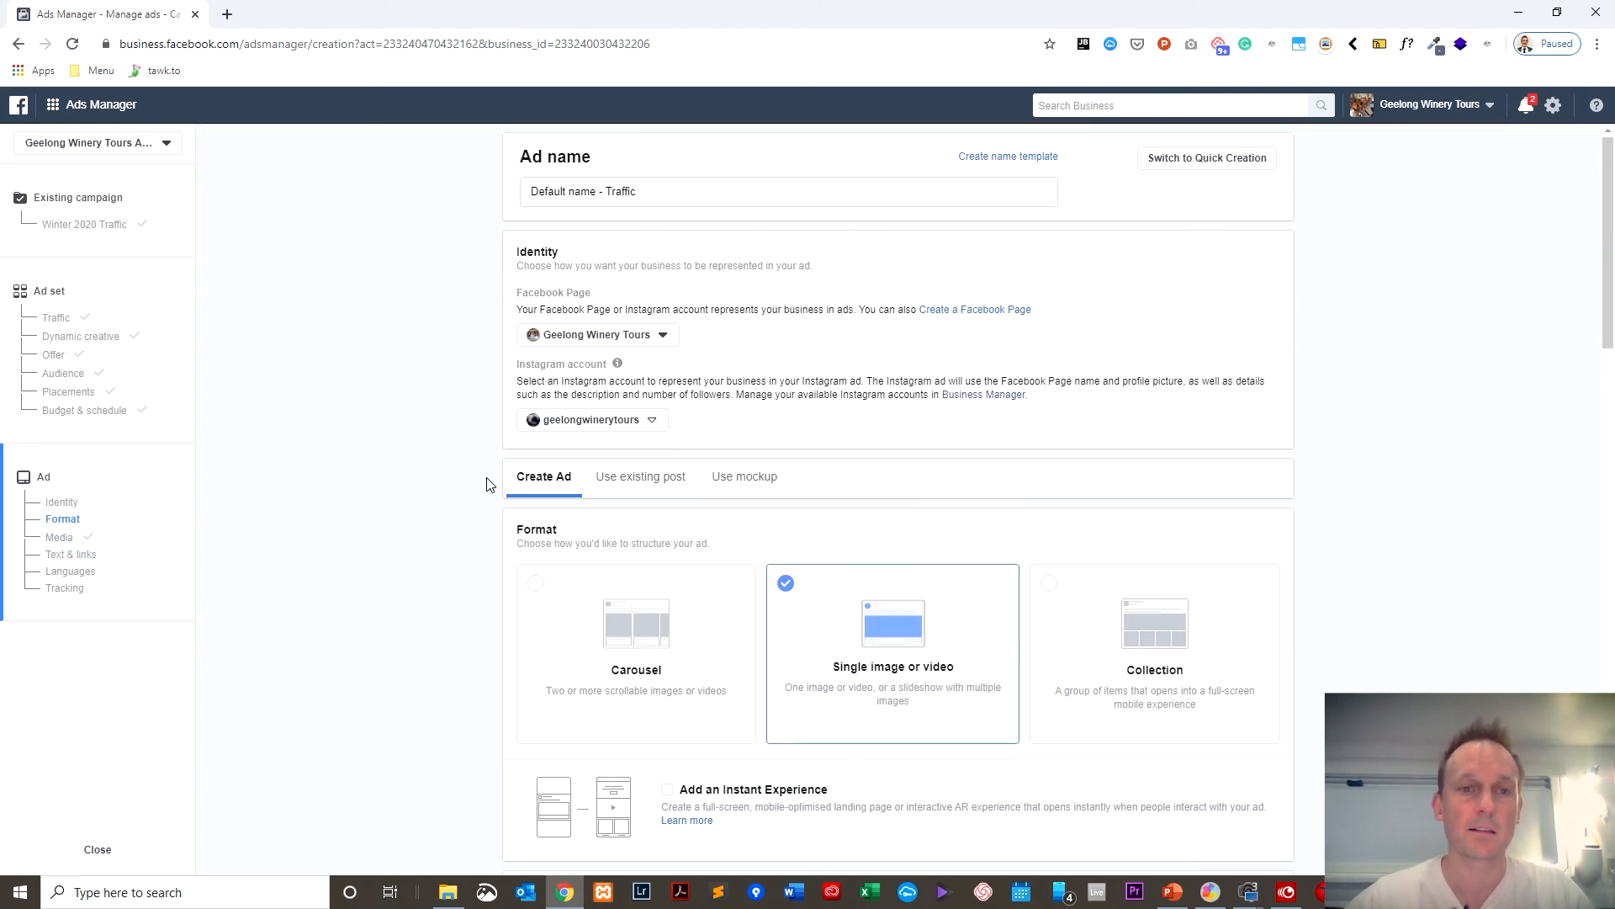
left_click_drag(610, 192, 429, 191)
type("Po")
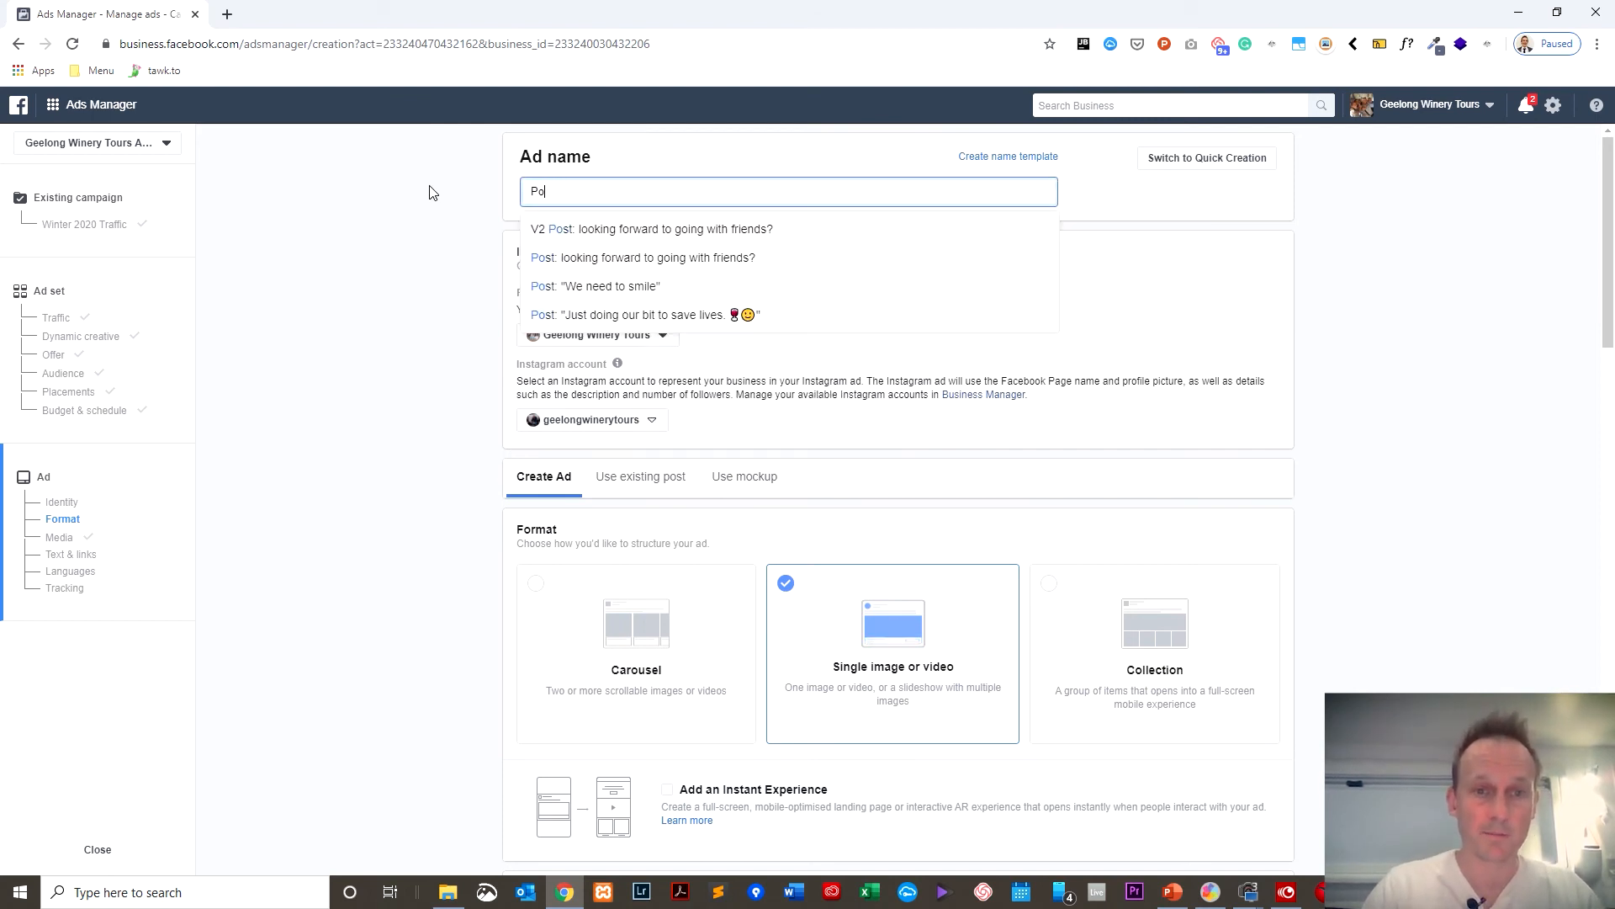
type("stL")
key("ctrl+v")
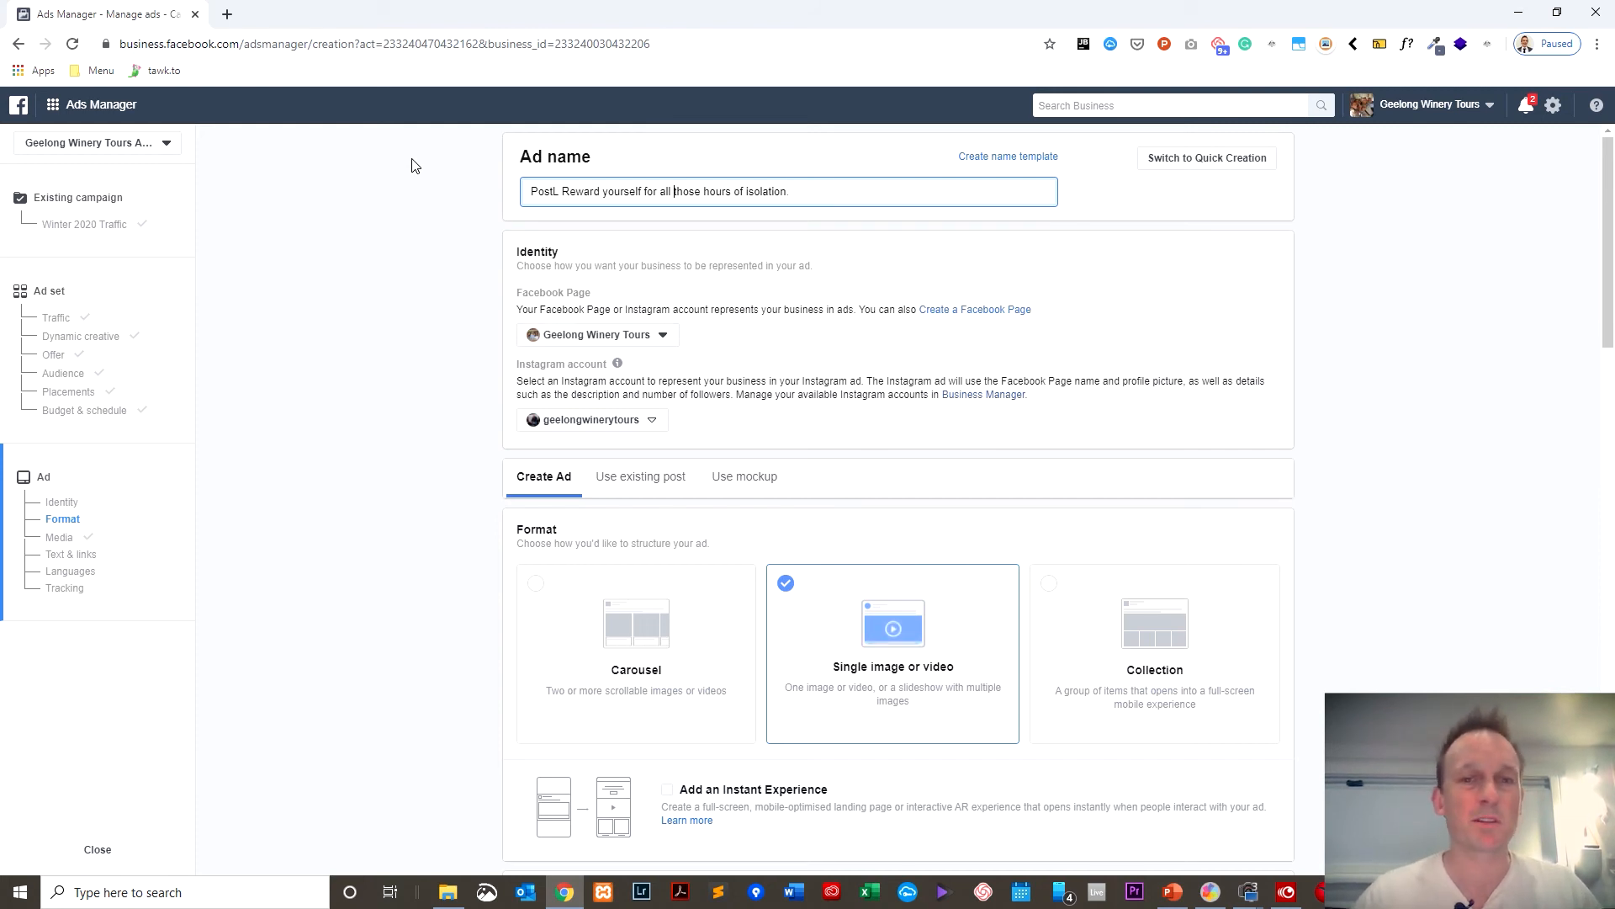
key("BackSpace")
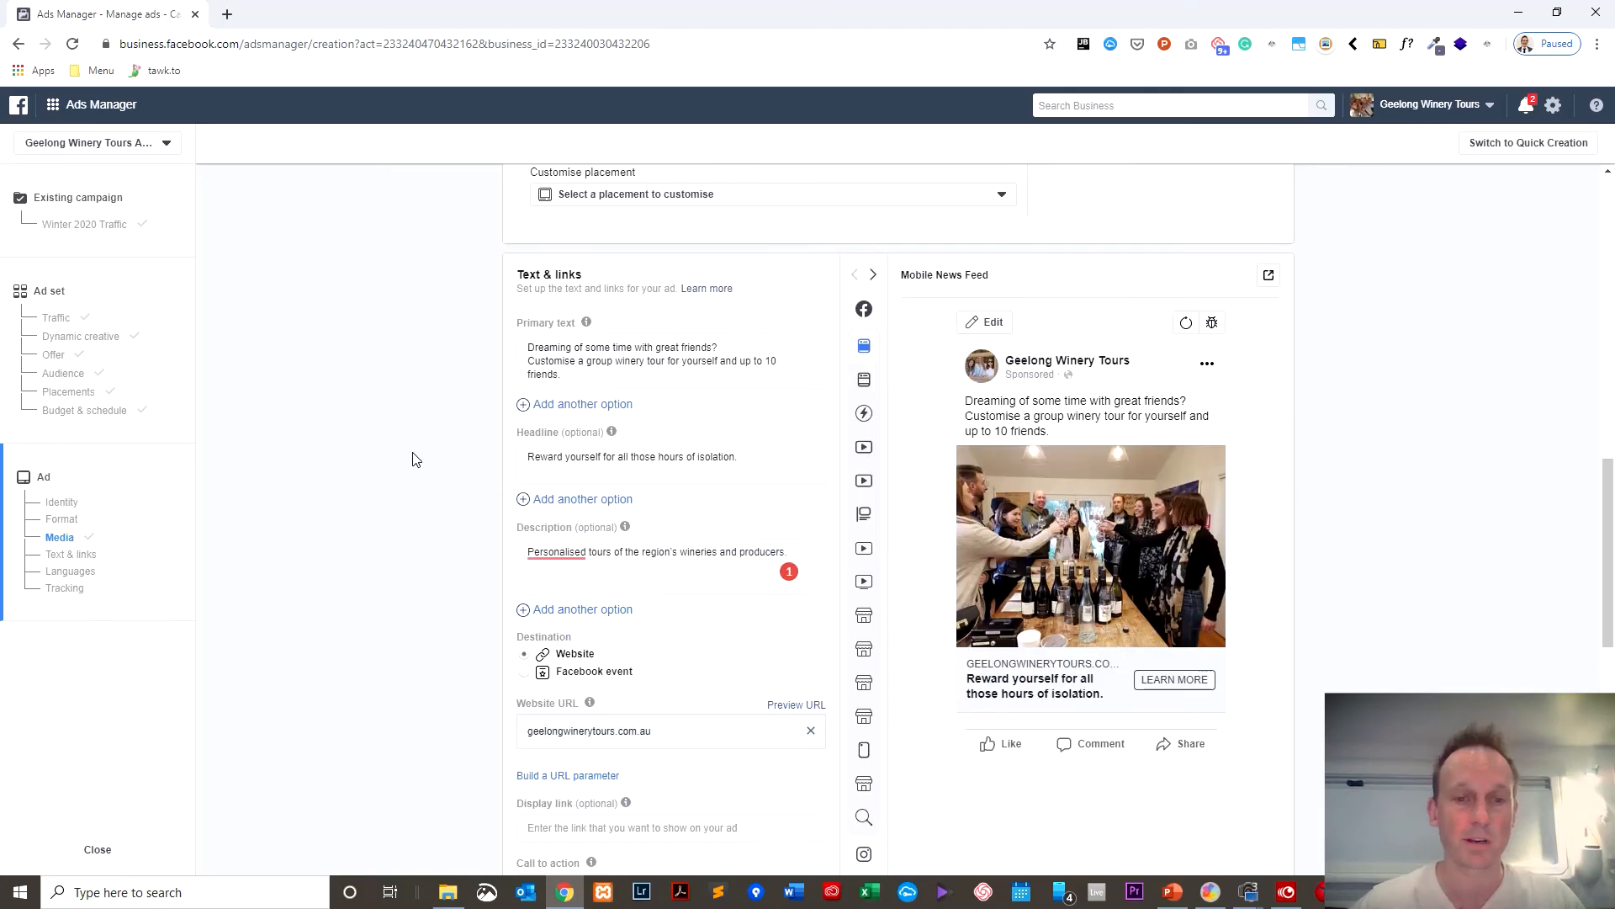
- Review the ad's settings before confirming and save the Couple with kids ad set and its ad to draft
scroll(416, 461, "down", 10)
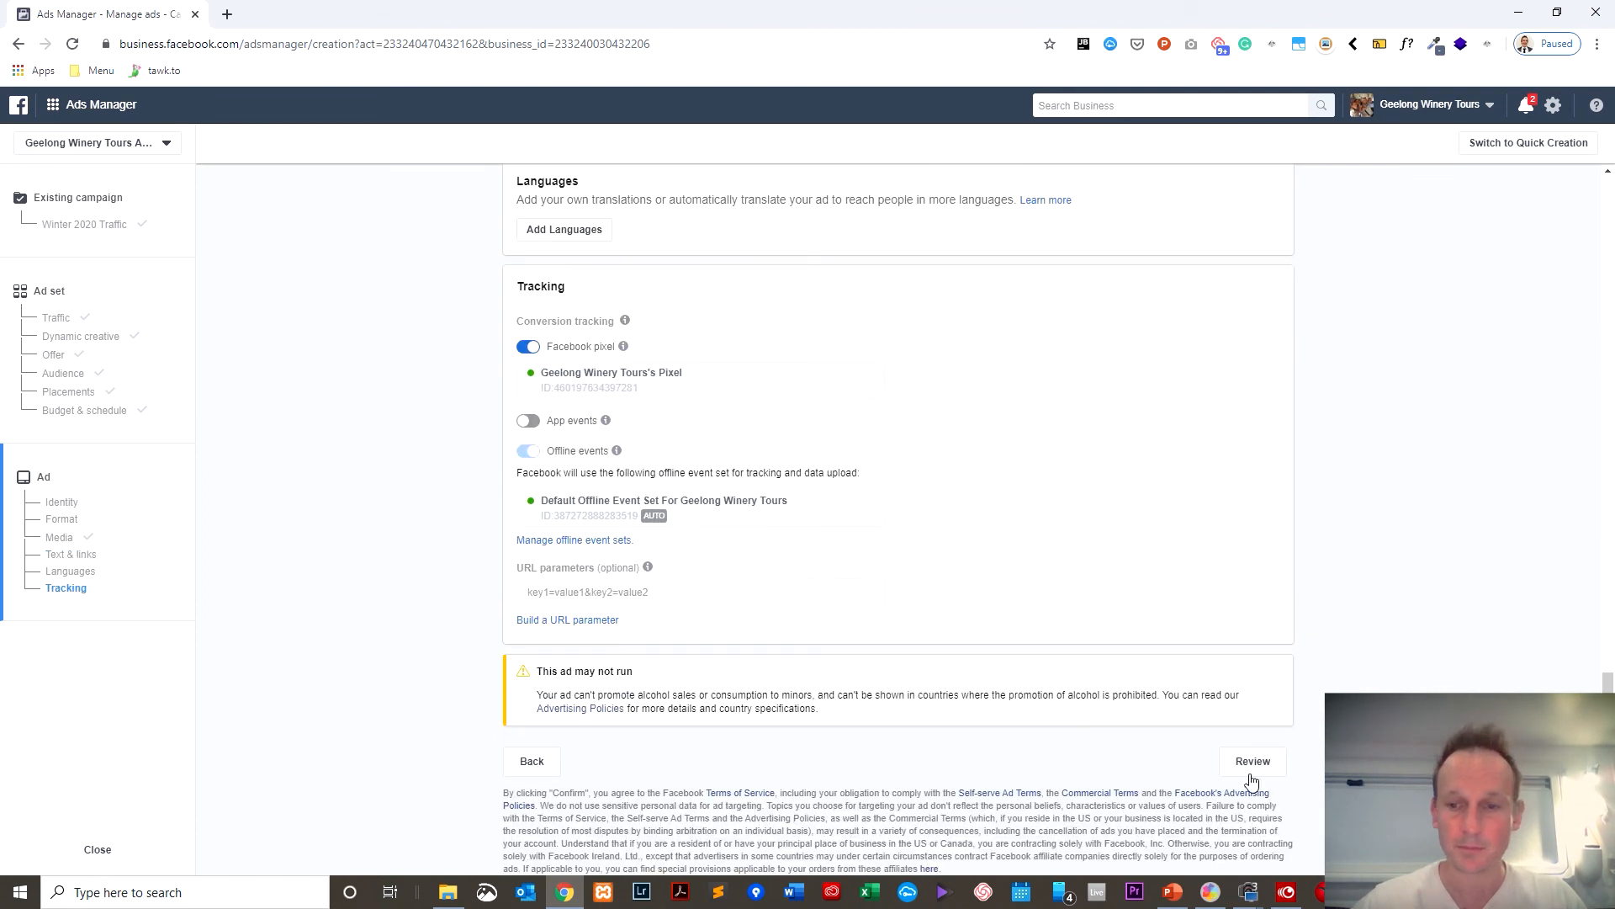
left_click(1250, 762)
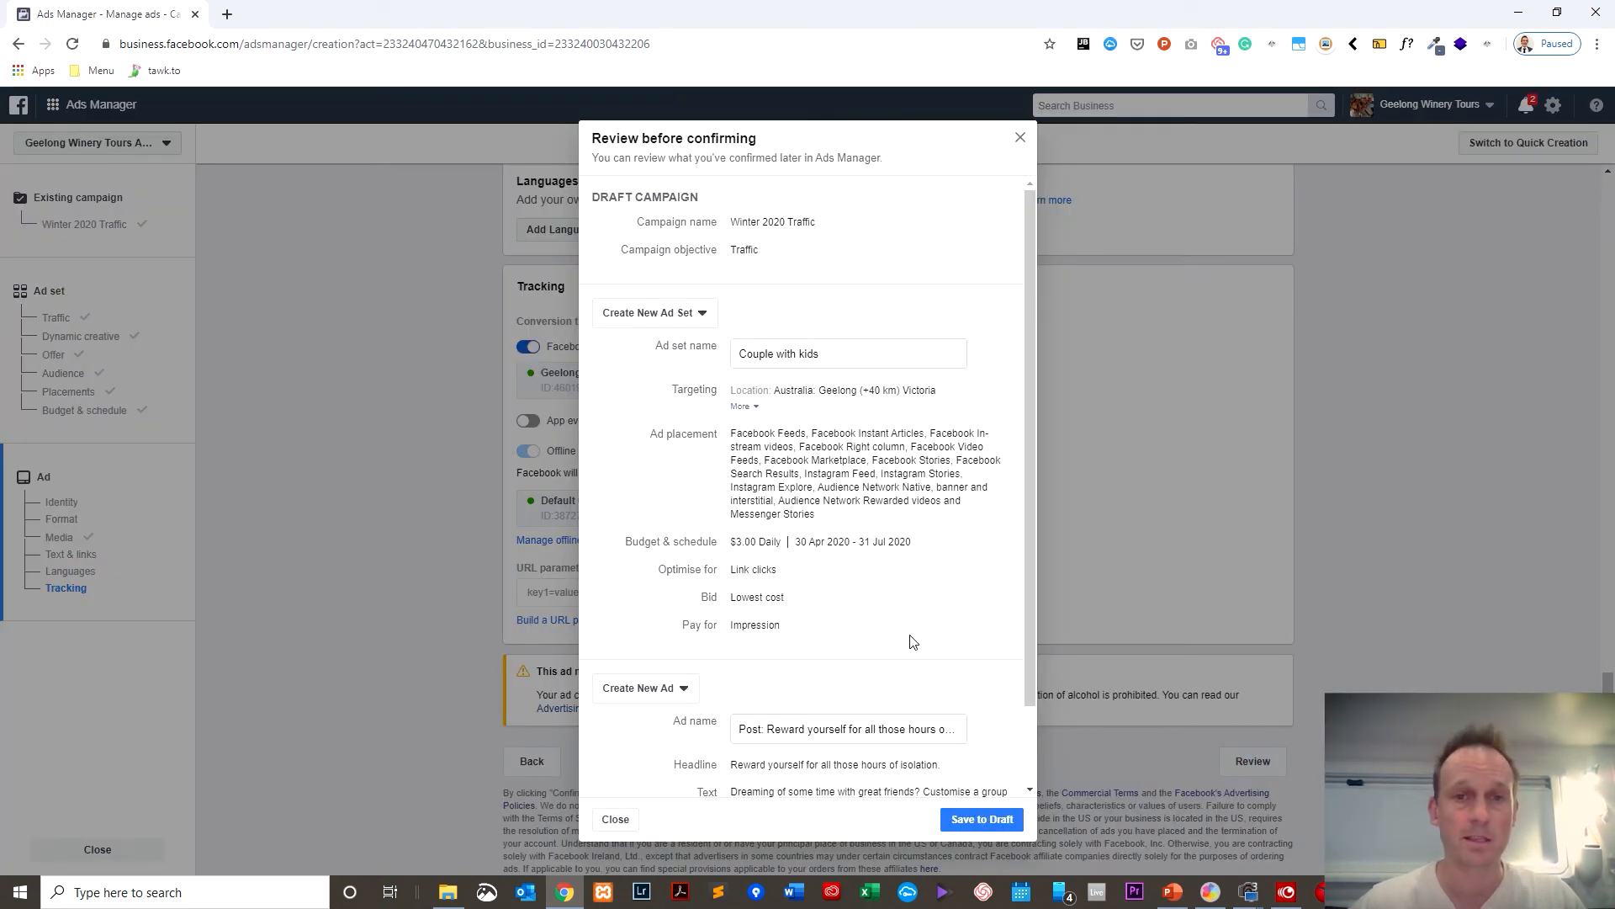
scroll(915, 657, "down", 2)
left_click(967, 818)
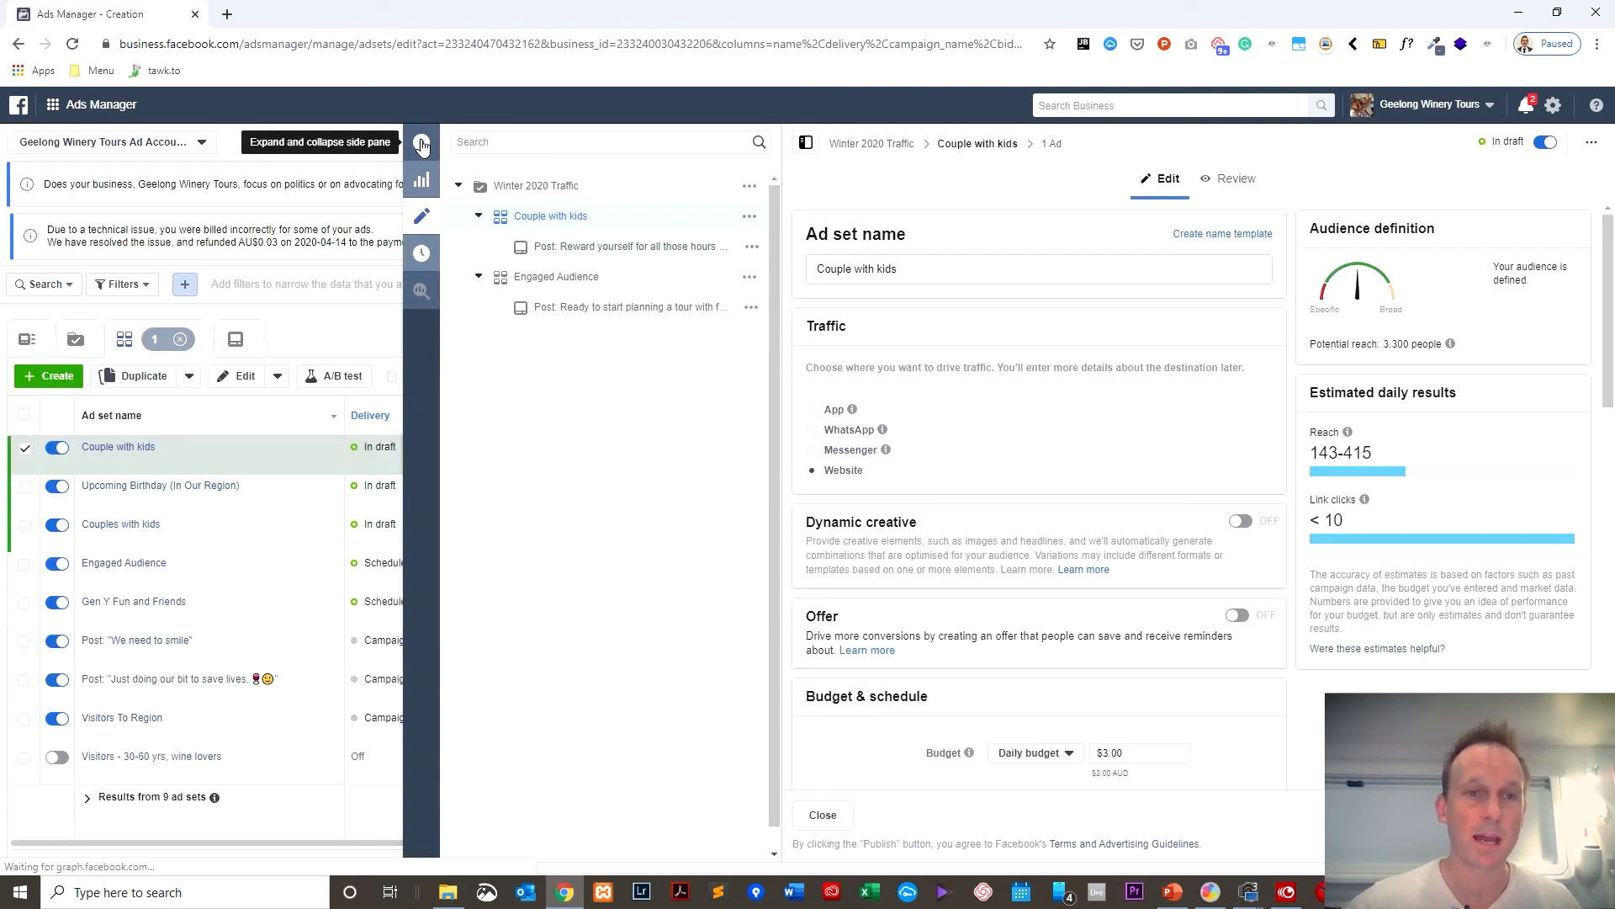
- Close the ad set editor and view the ad sets inside the Winter 2020 Traffic campaign
left_click(422, 144)
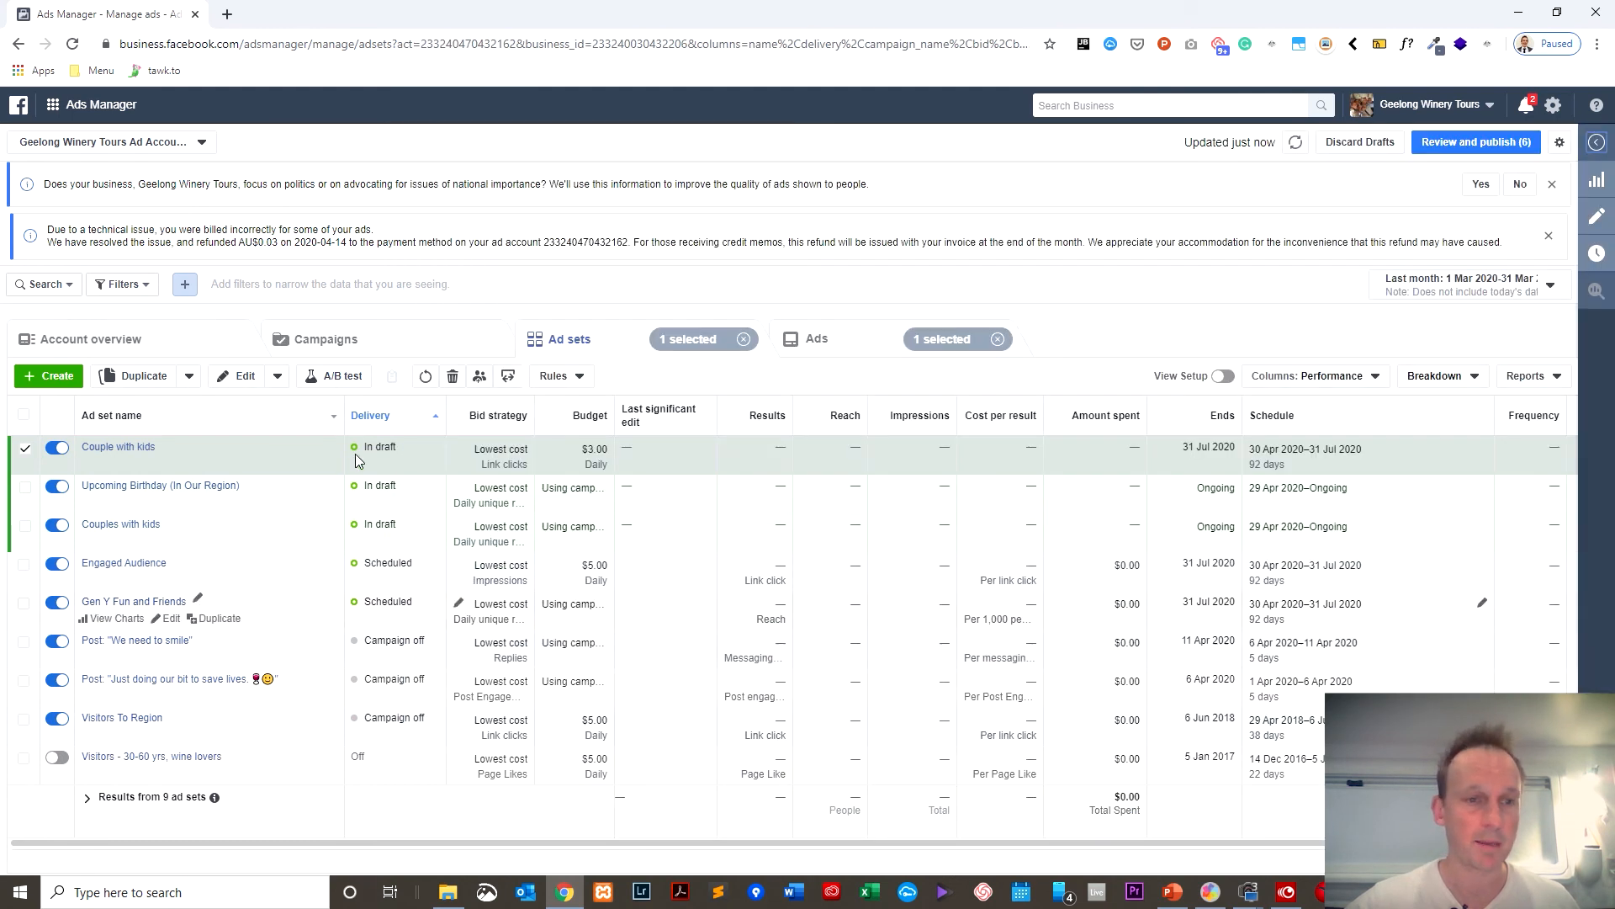
left_click(386, 330)
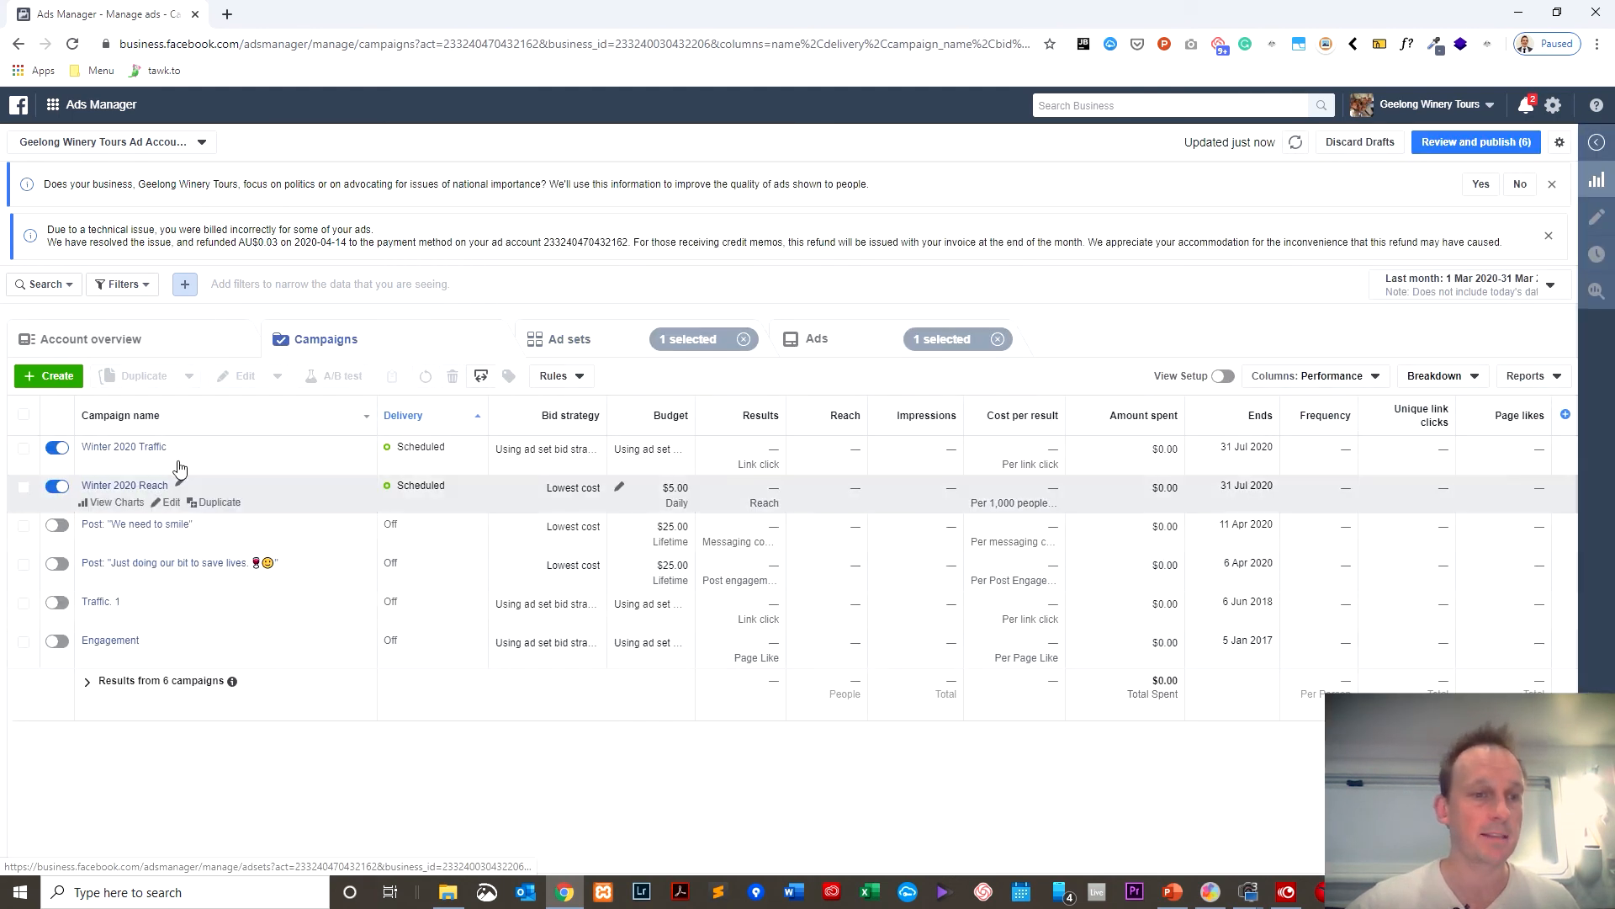
left_click(143, 486)
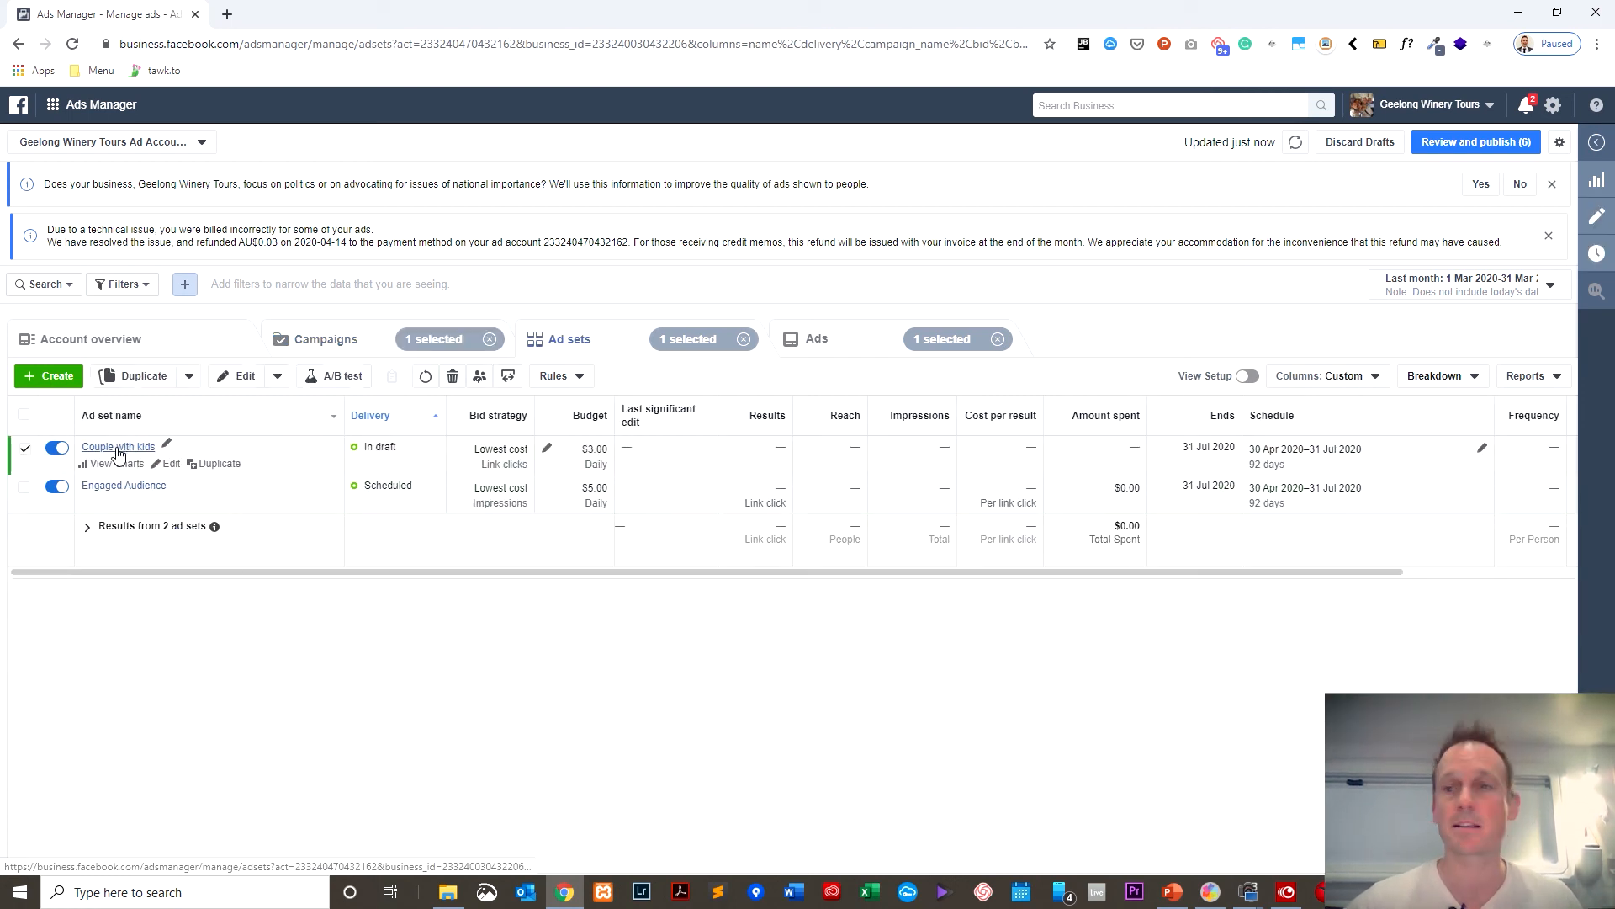
left_click(357, 712)
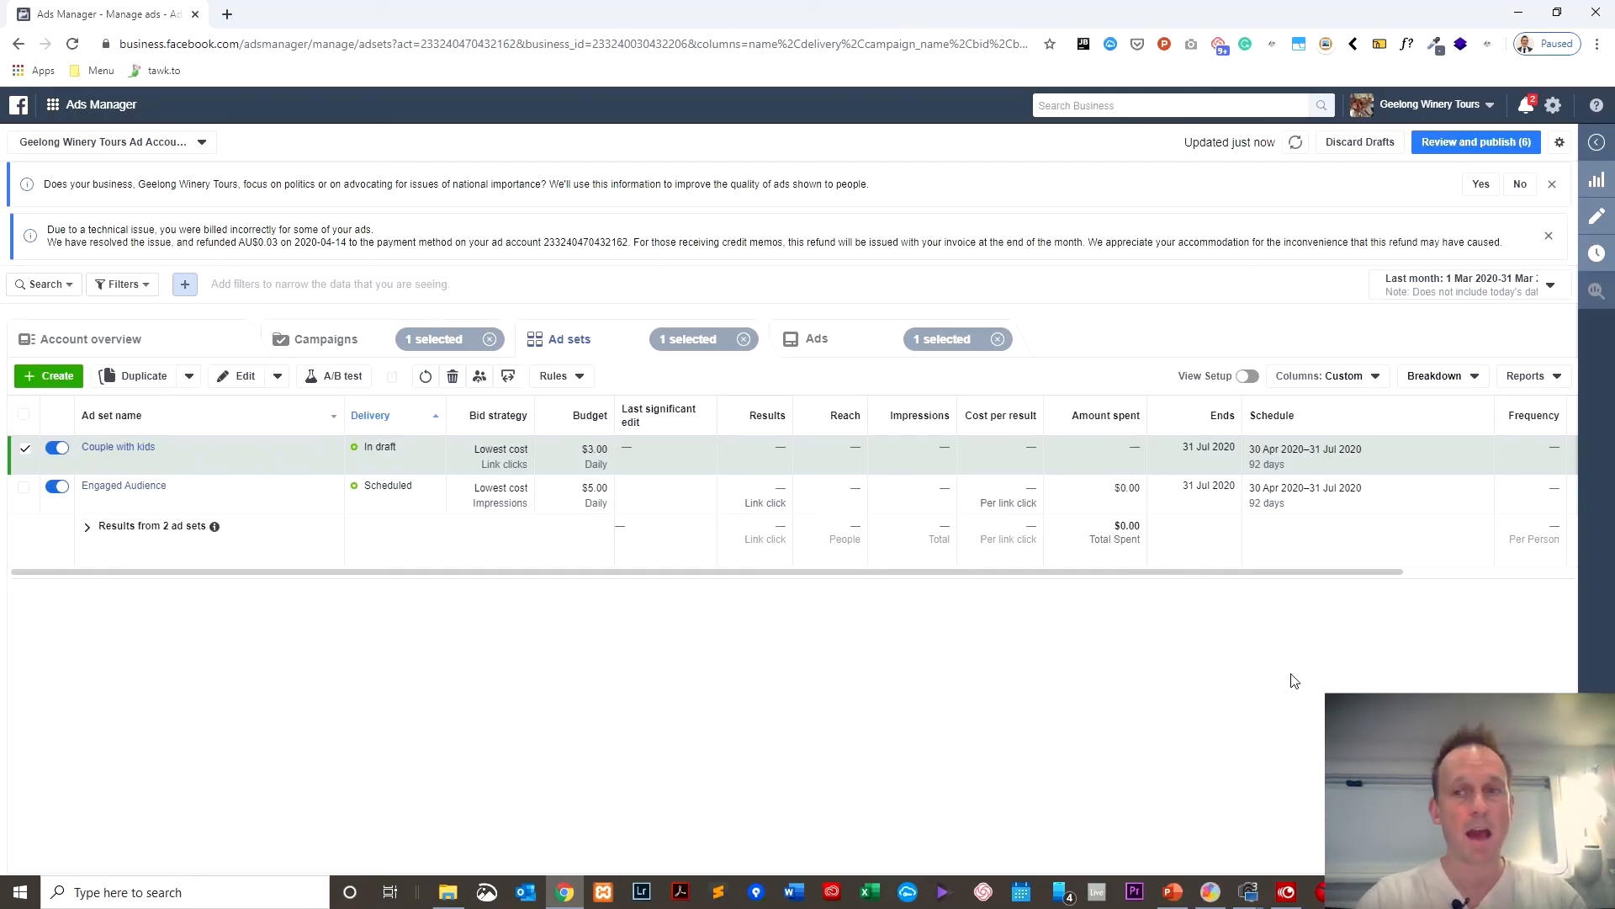
- Review the draft items and publish all the selected draft ad sets and ads
left_click(1477, 141)
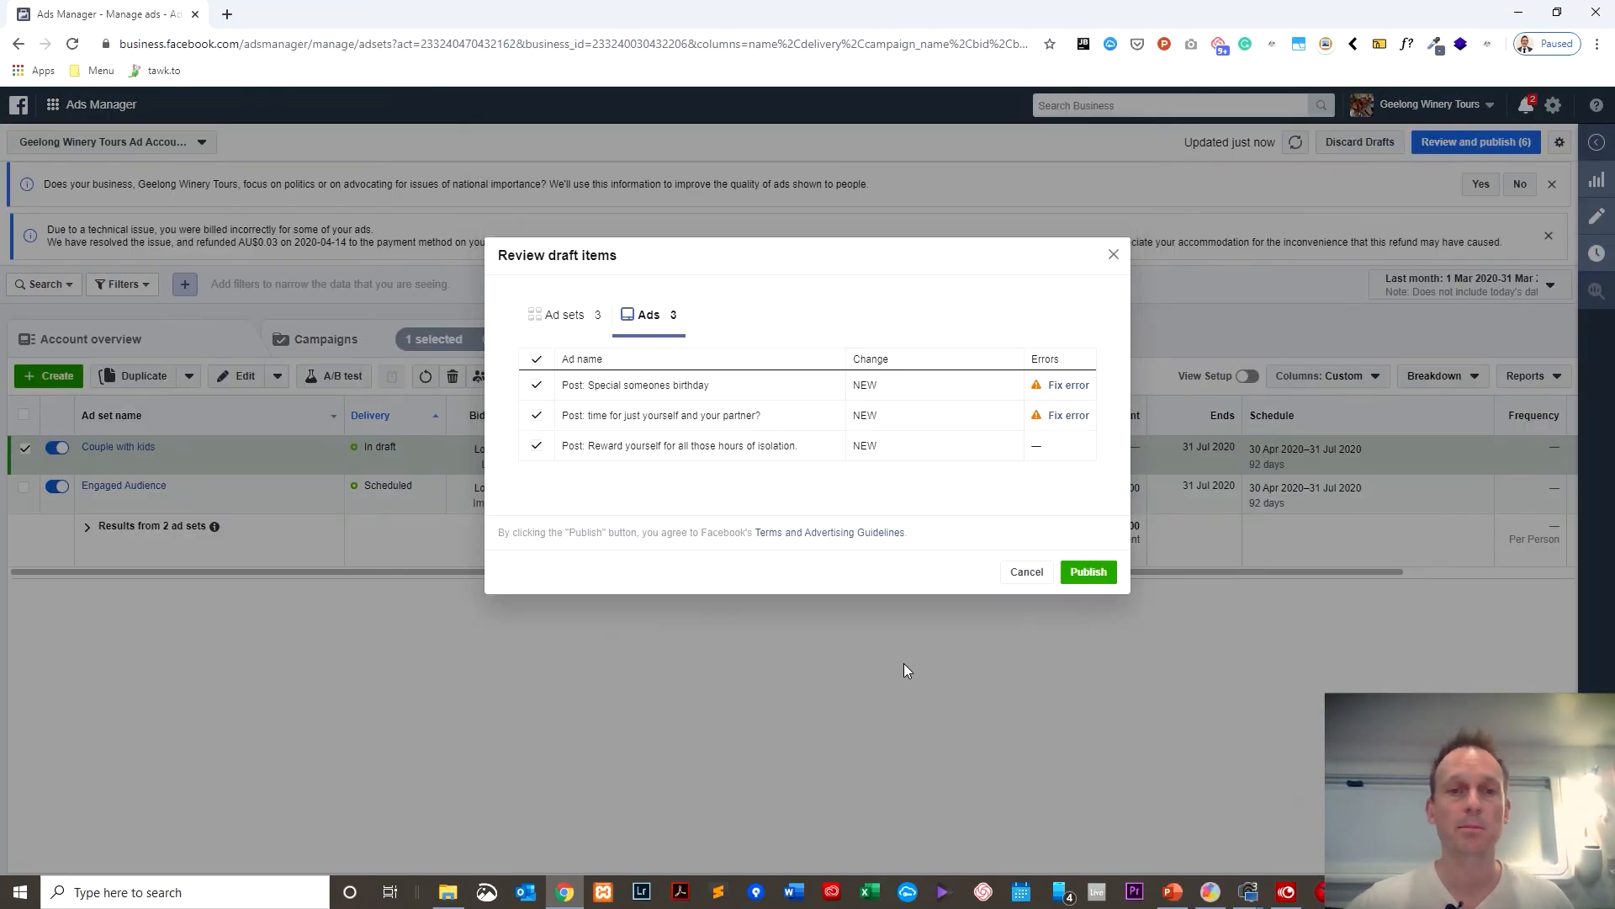
mouse_move(1067, 392)
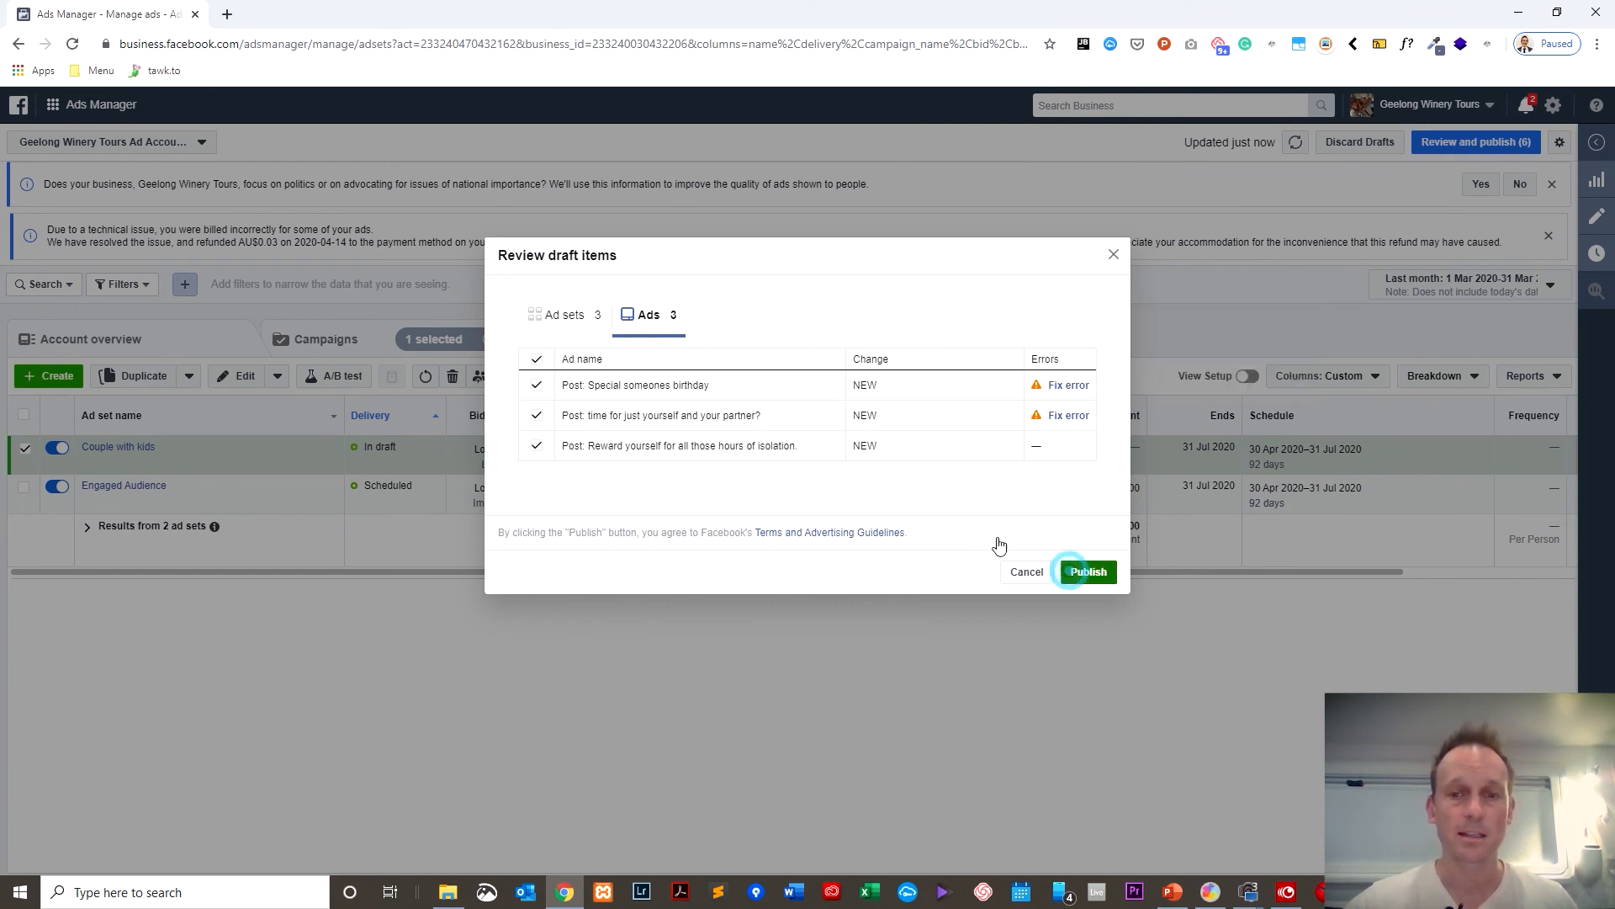
left_click(1085, 571)
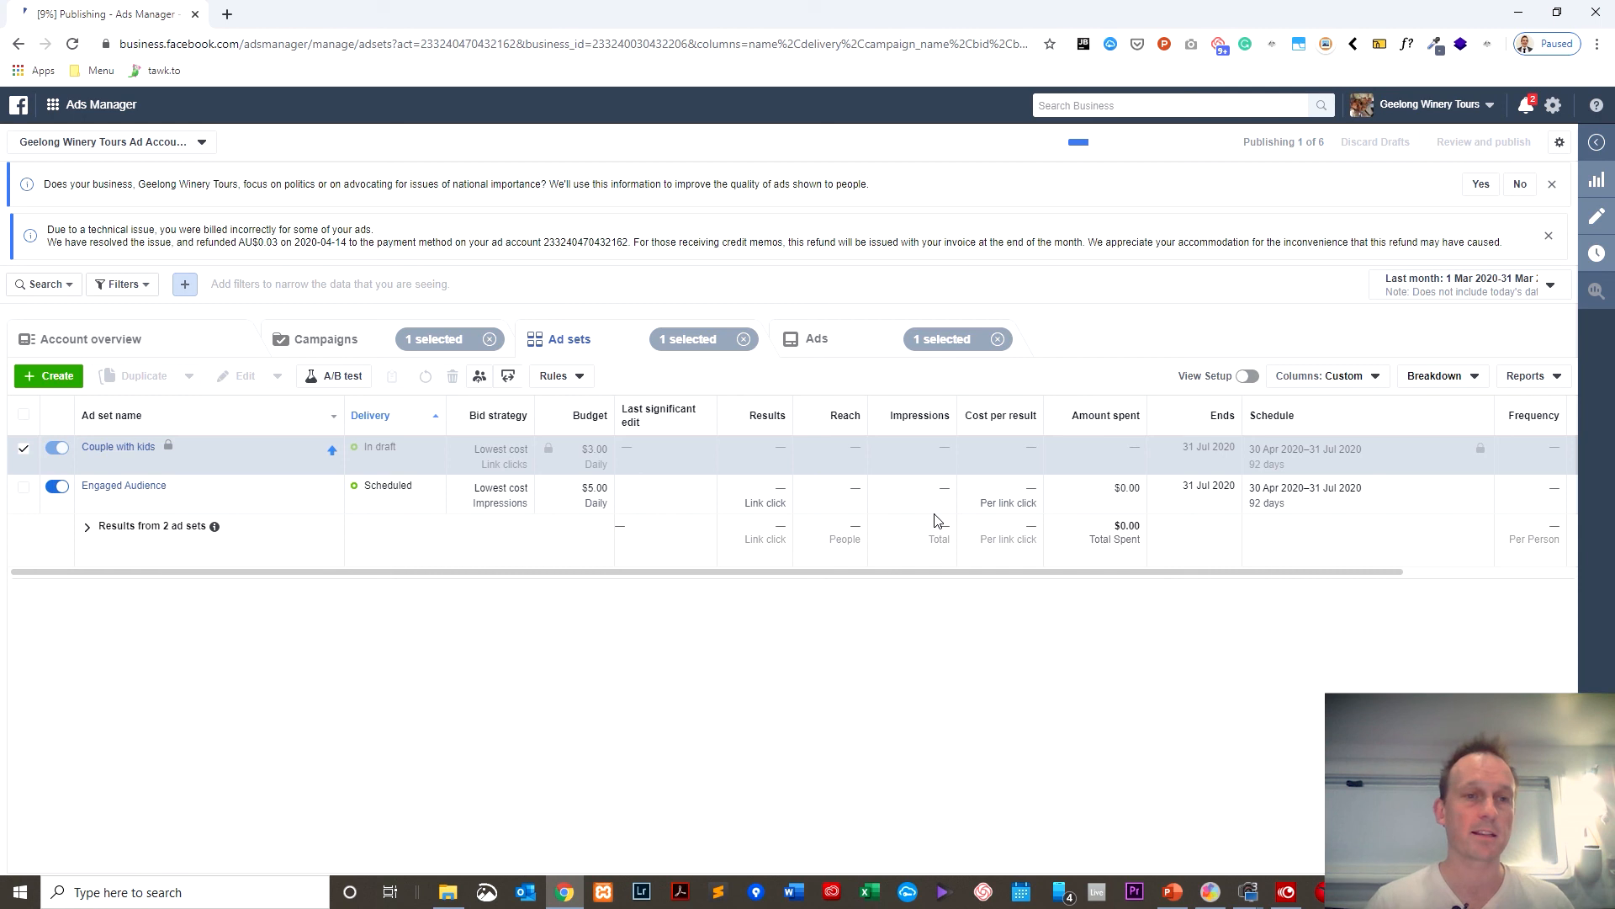